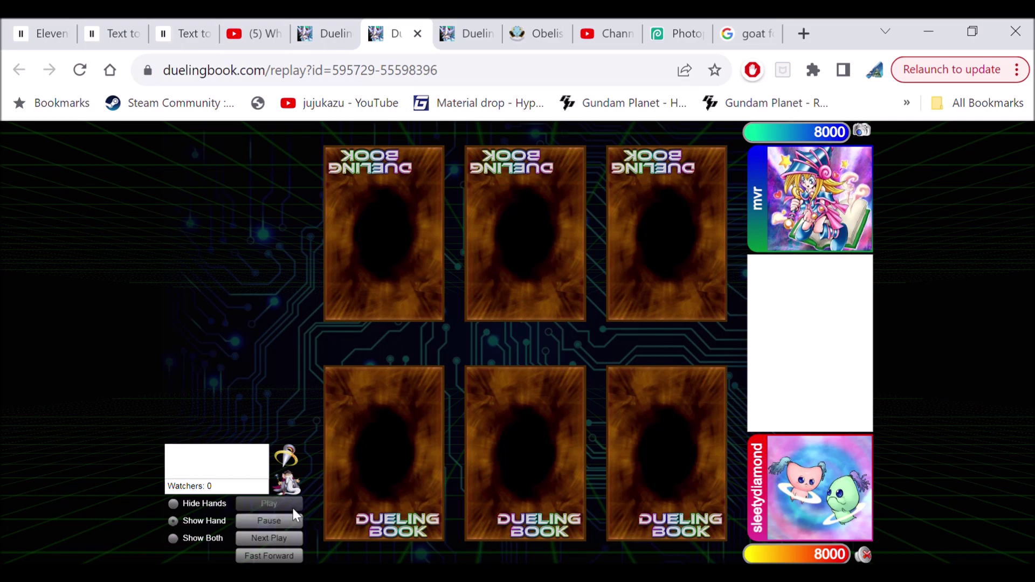
- Start the replay, pass the First/Second pick and reach the first monster summon
click(275, 540)
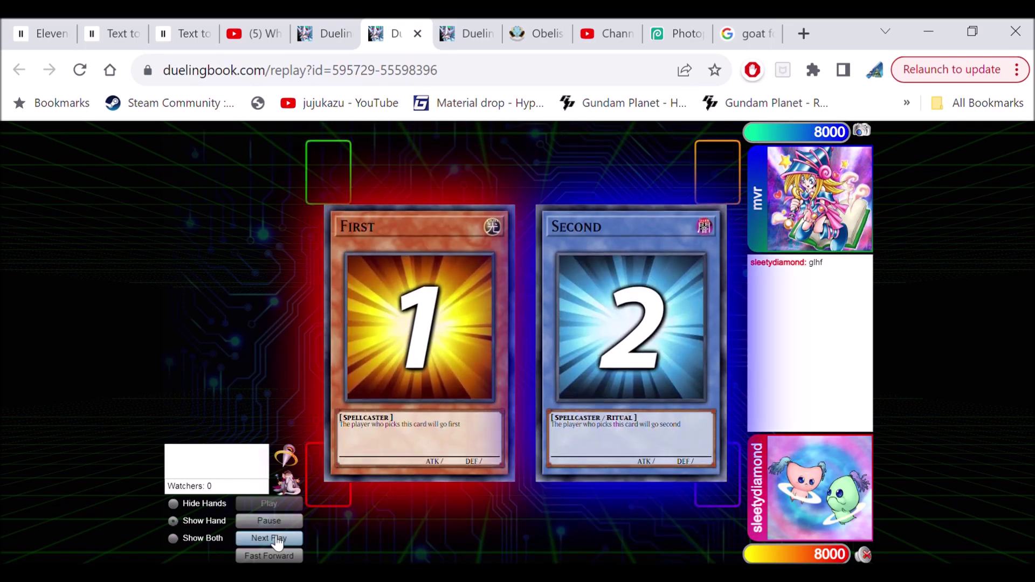
click(275, 538)
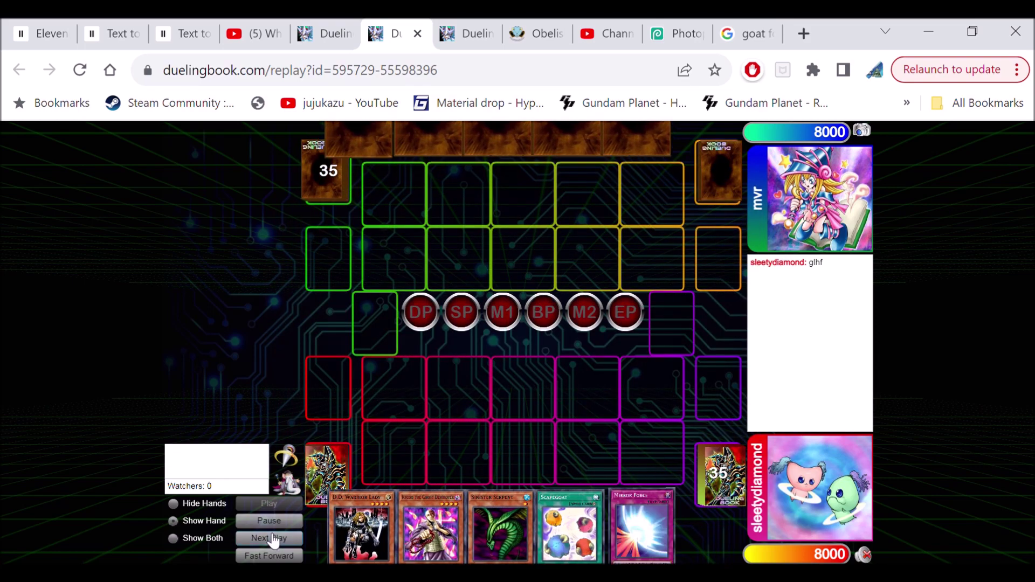
click(275, 539)
click(275, 539)
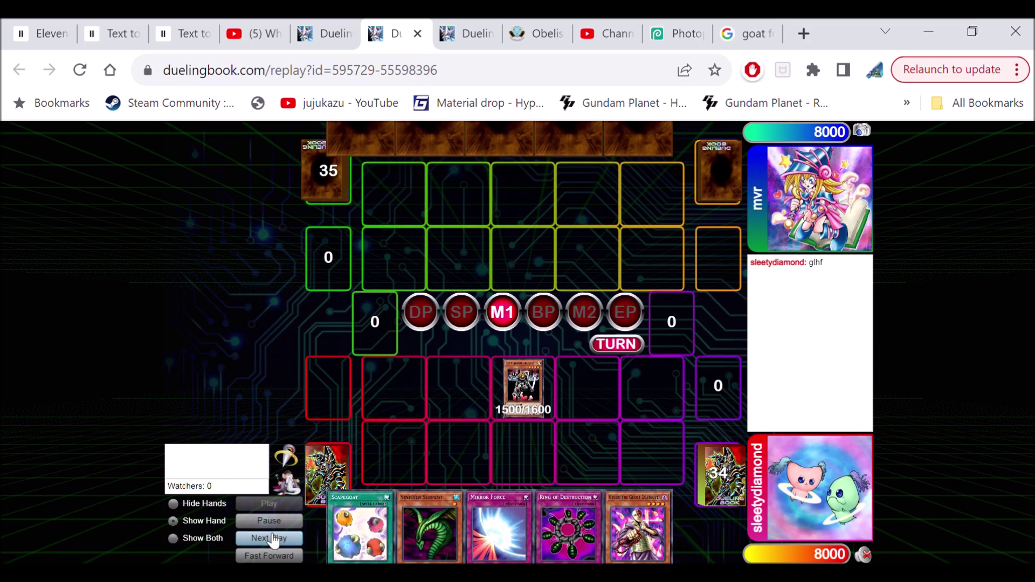
- Step through the Scapegoat set, the opponent's set and summon, and the first attack
click(274, 538)
click(275, 539)
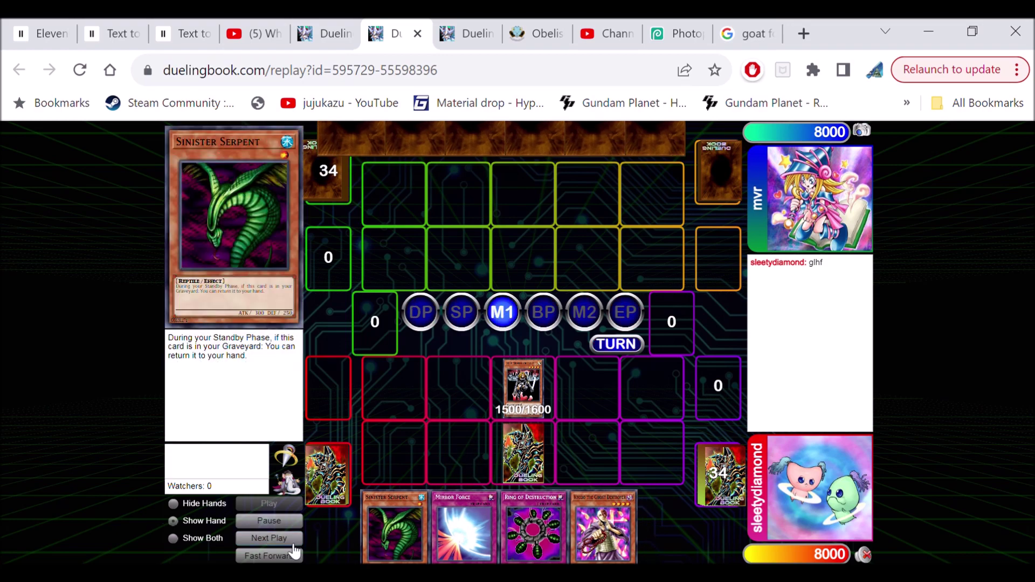
click(275, 538)
click(275, 539)
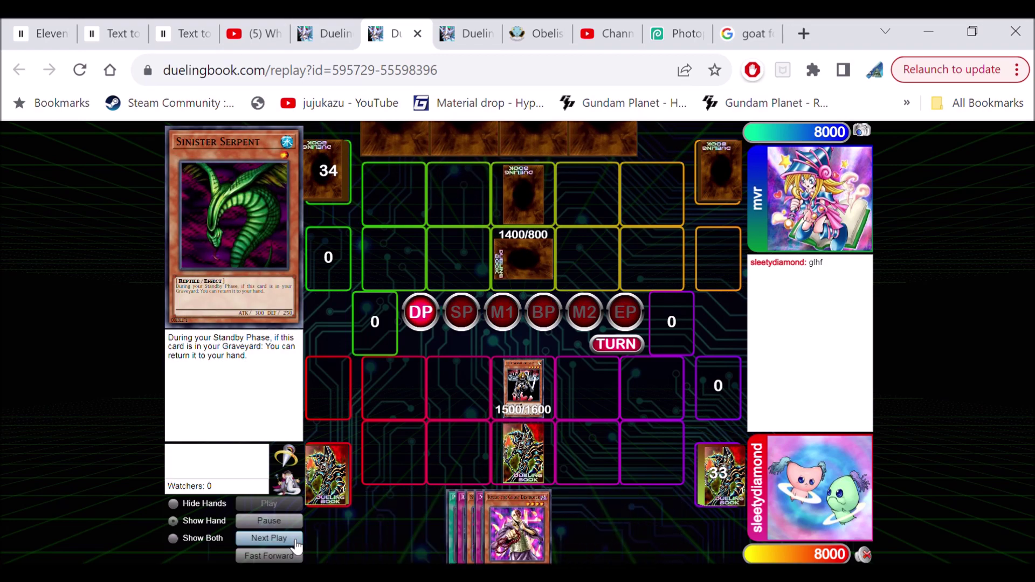
click(275, 539)
click(275, 538)
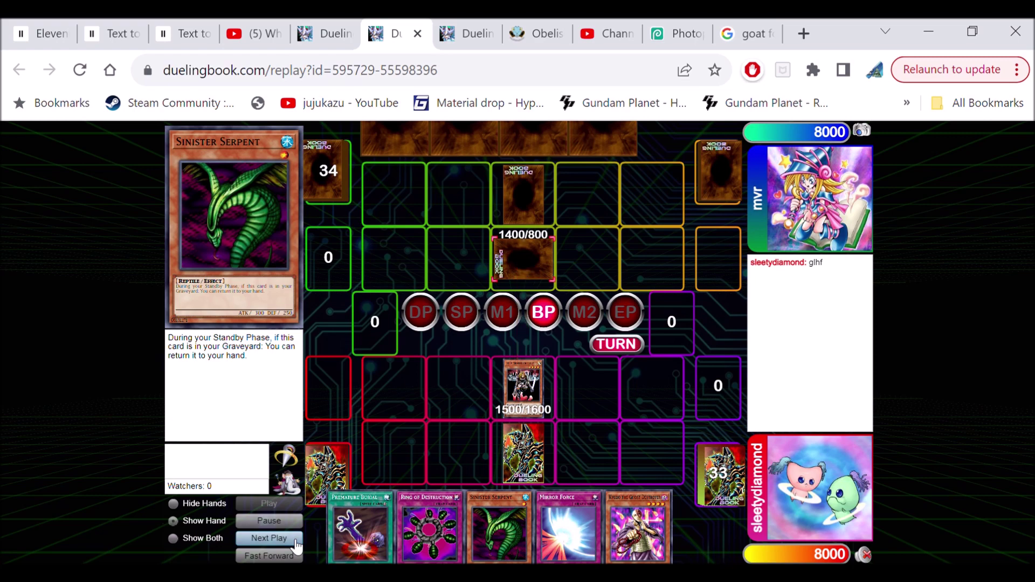
- Step past the revealed trap, Sinister Serpent summon and face-down flip to the next draw
click(275, 539)
click(275, 538)
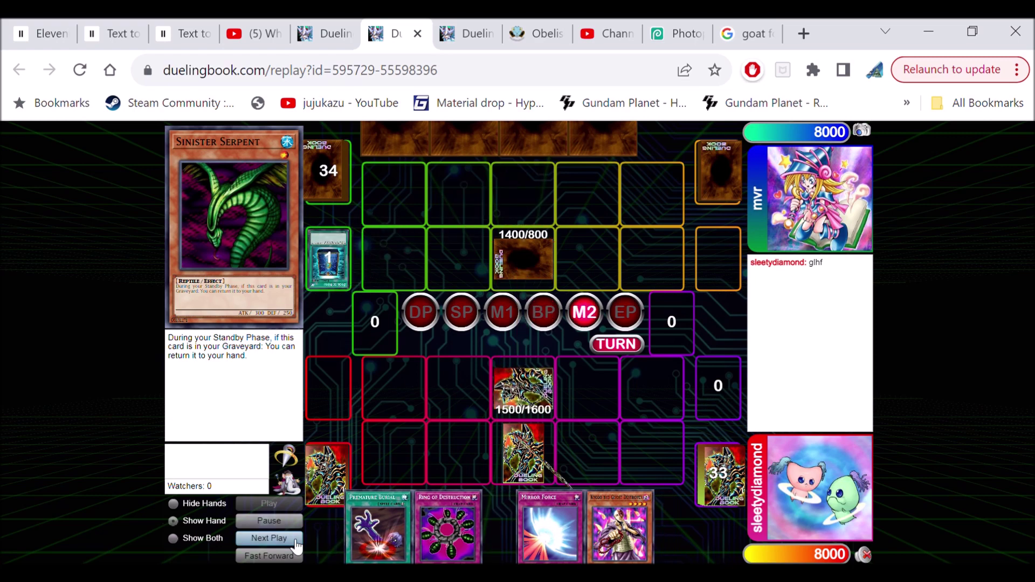
click(275, 539)
click(275, 539)
click(275, 538)
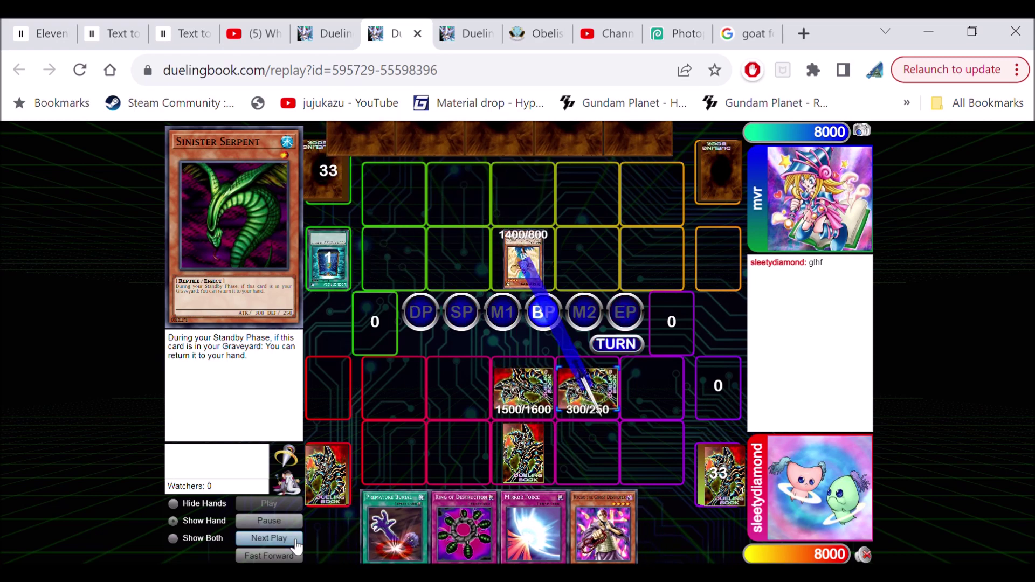
click(275, 539)
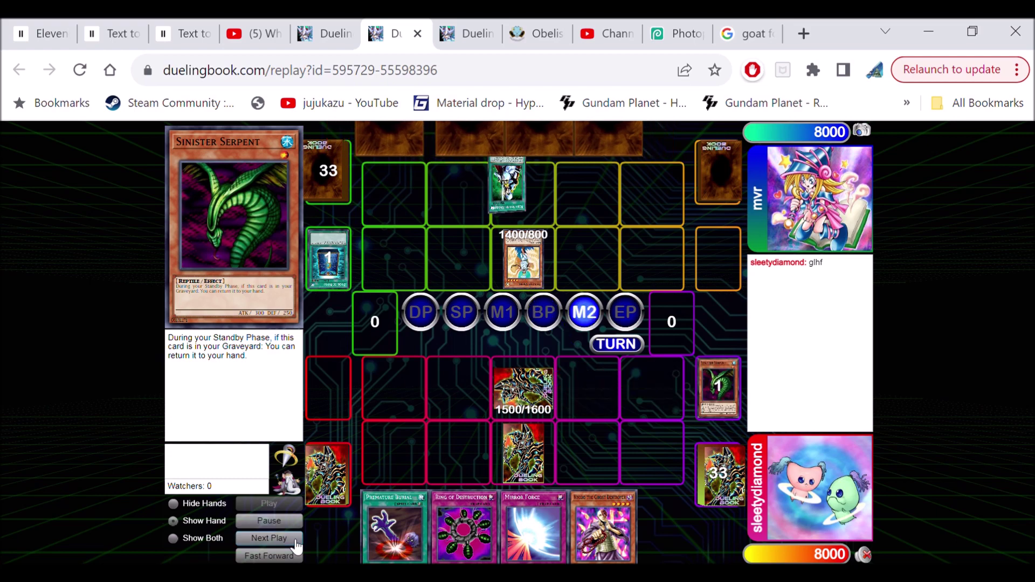
click(275, 539)
click(276, 539)
click(275, 538)
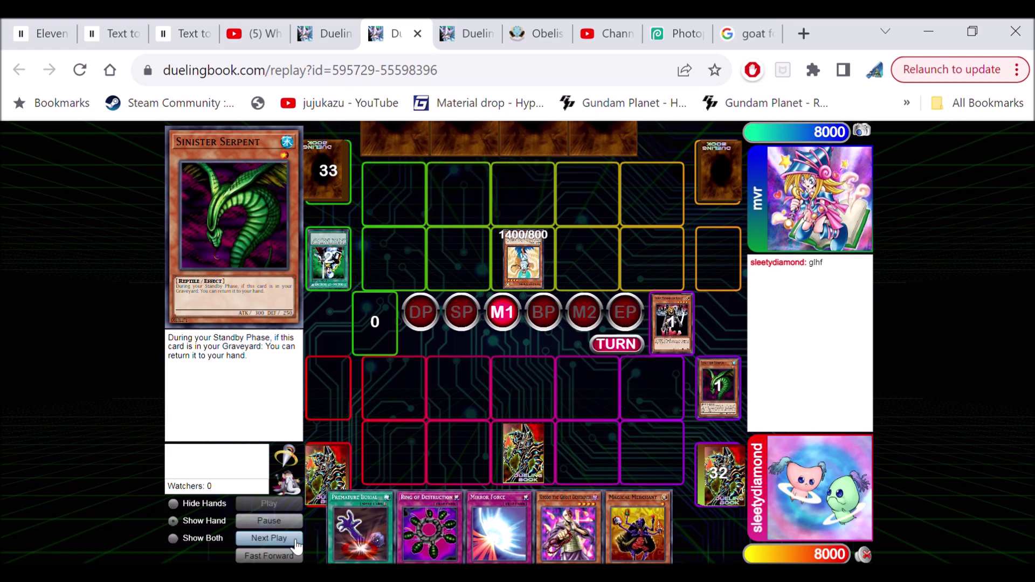
- Step through the 200/700 and 300/200 summons, Creature Swap and the battle phase attack
click(275, 538)
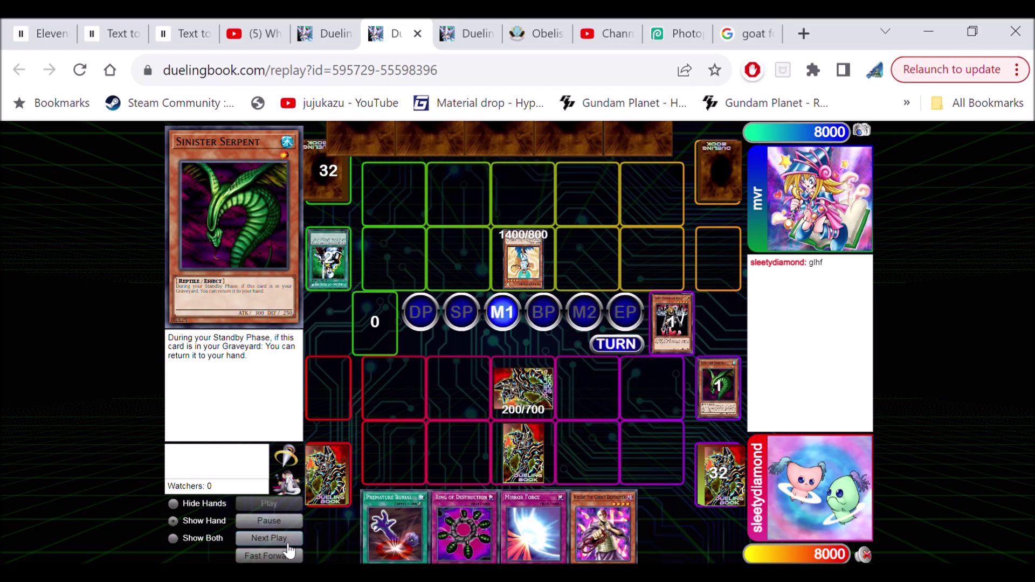
click(275, 539)
click(276, 539)
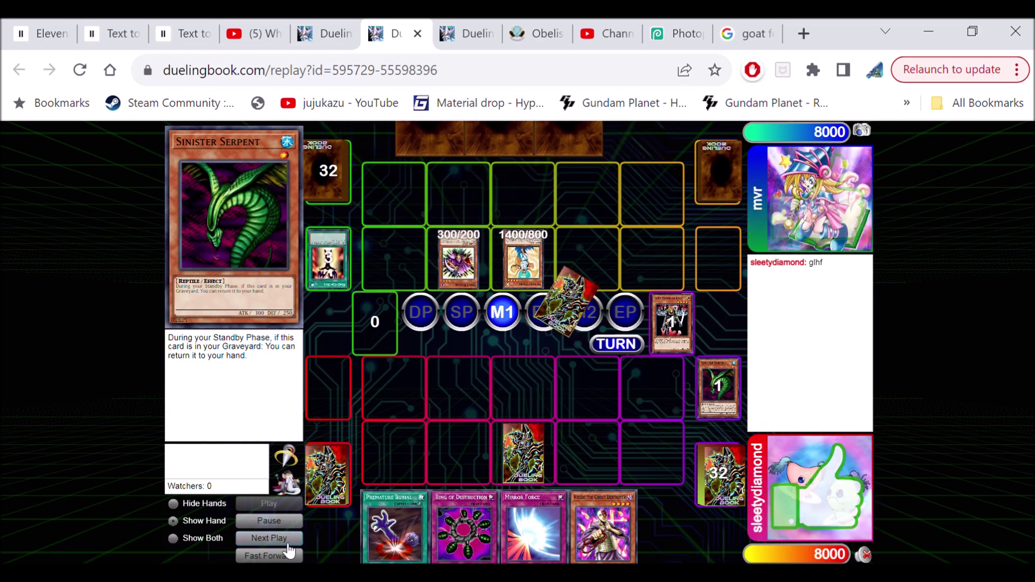
click(275, 539)
click(275, 538)
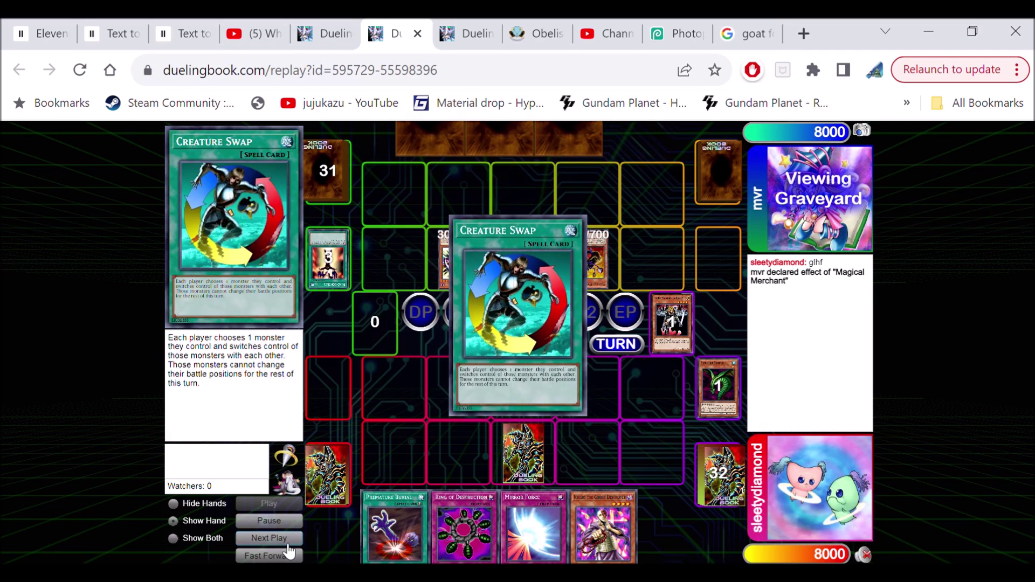
click(275, 538)
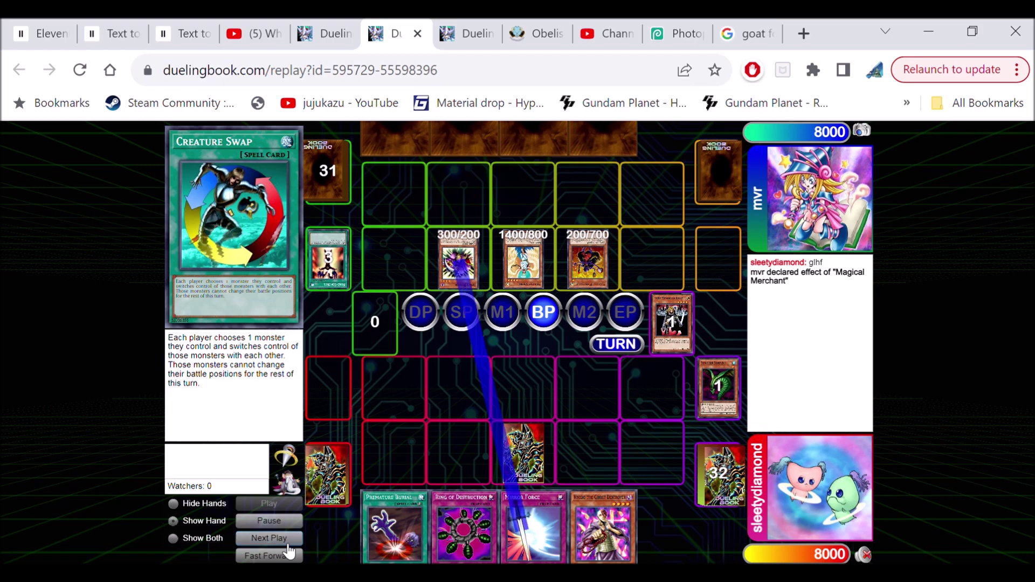
- Advance until four Scapegoat tokens appear and the swapped Magical Merchant attack resolves
click(275, 539)
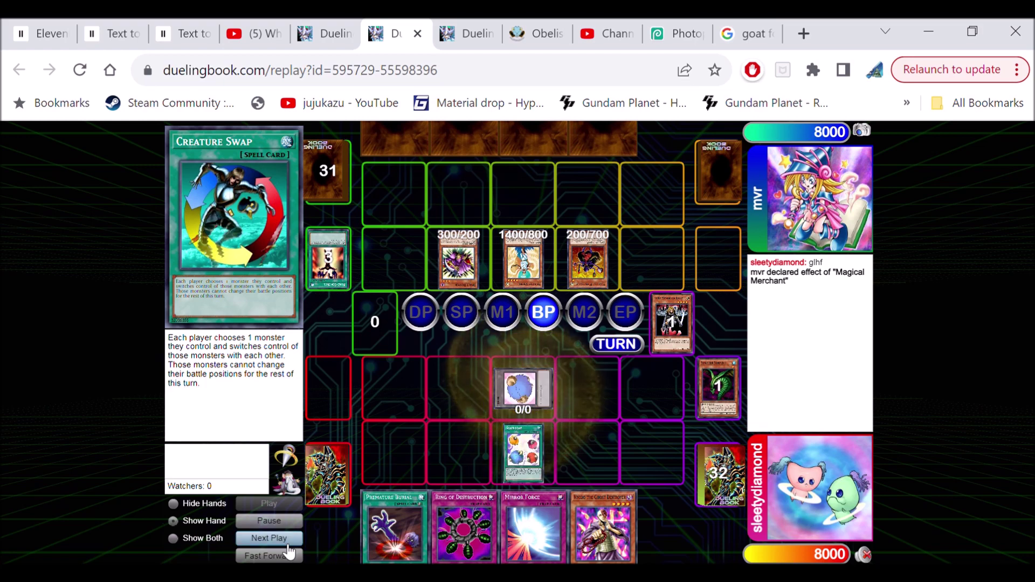
click(275, 539)
click(275, 539)
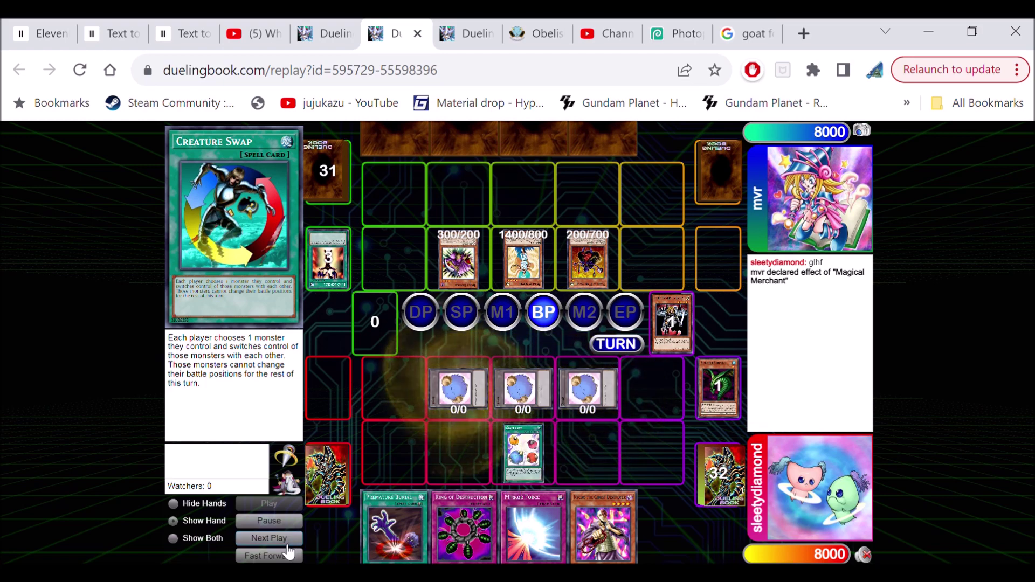
click(275, 539)
click(275, 539)
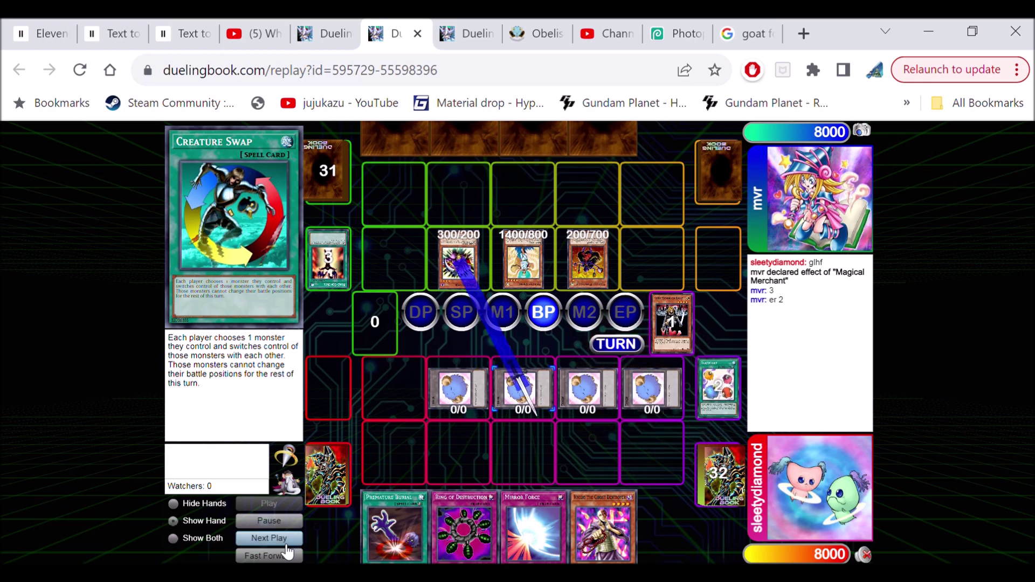
click(275, 539)
click(275, 539)
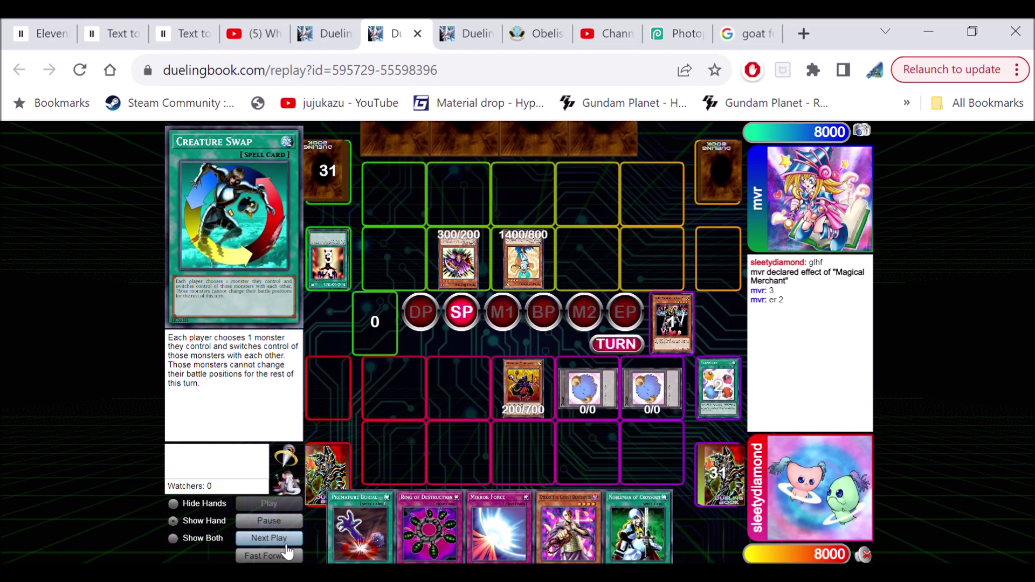
- Step through the 1800/700 monster's attack, Ring of Destruction set, and the opponent's summon
click(275, 539)
click(275, 539)
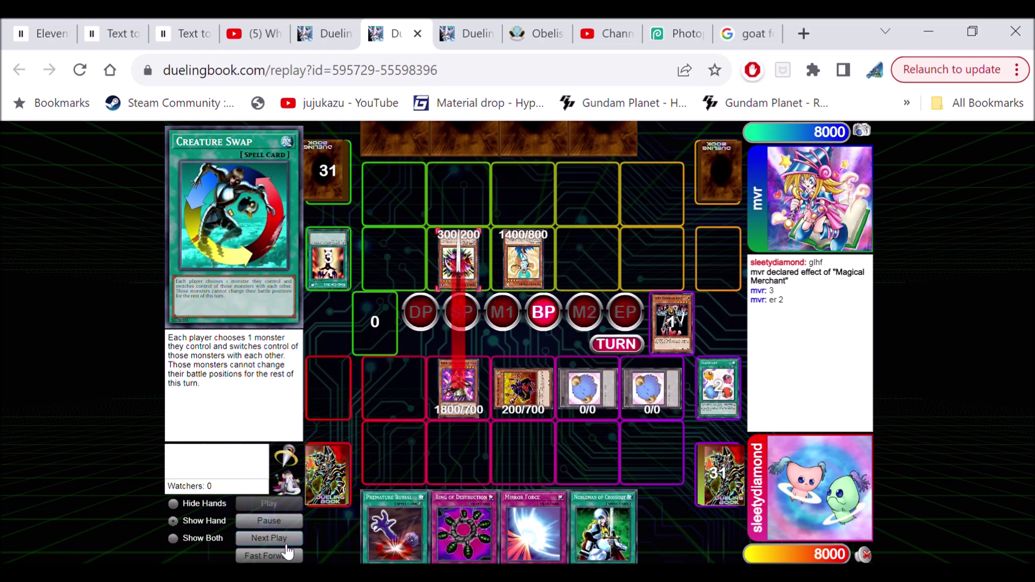
click(275, 539)
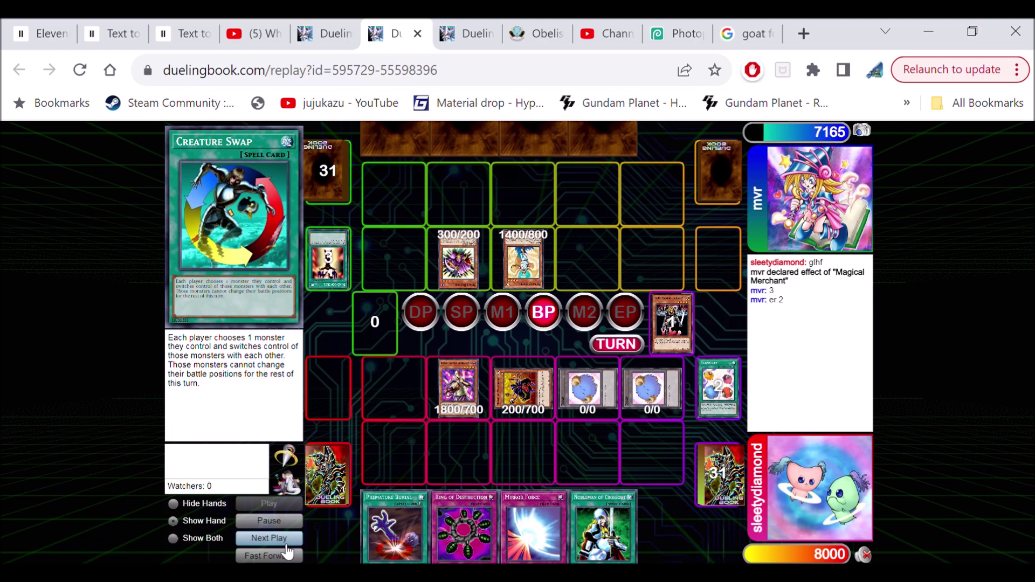
click(275, 539)
click(275, 539)
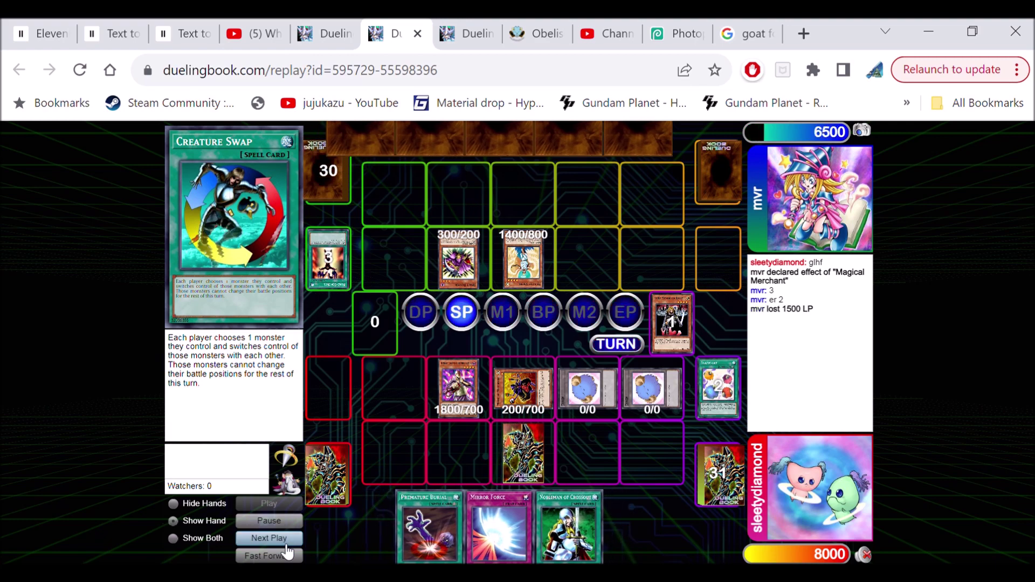
click(275, 539)
click(275, 539)
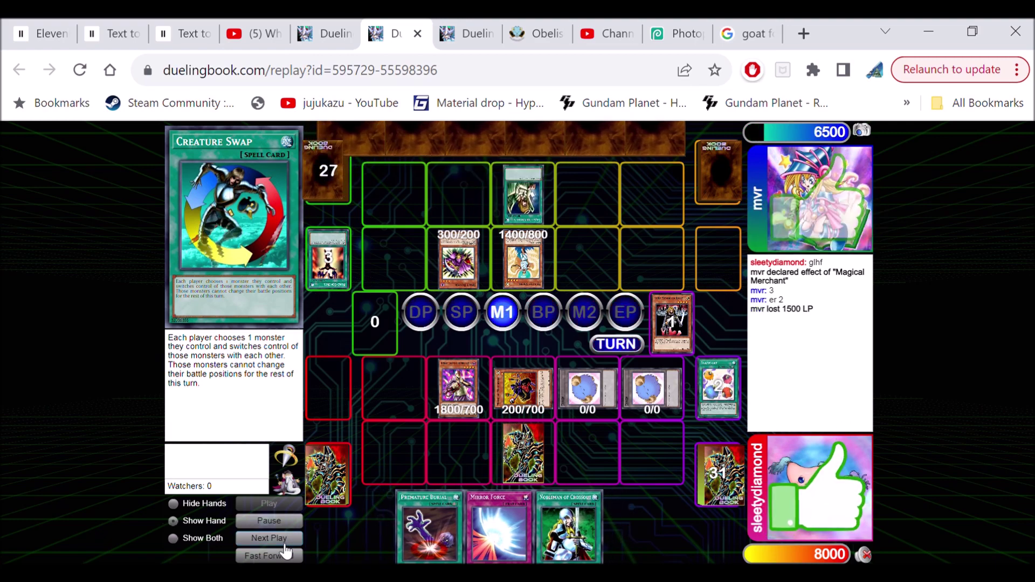
- Advance through the 1800 life point gain and 300 loss as the 1800/700 monster changes sides
click(275, 538)
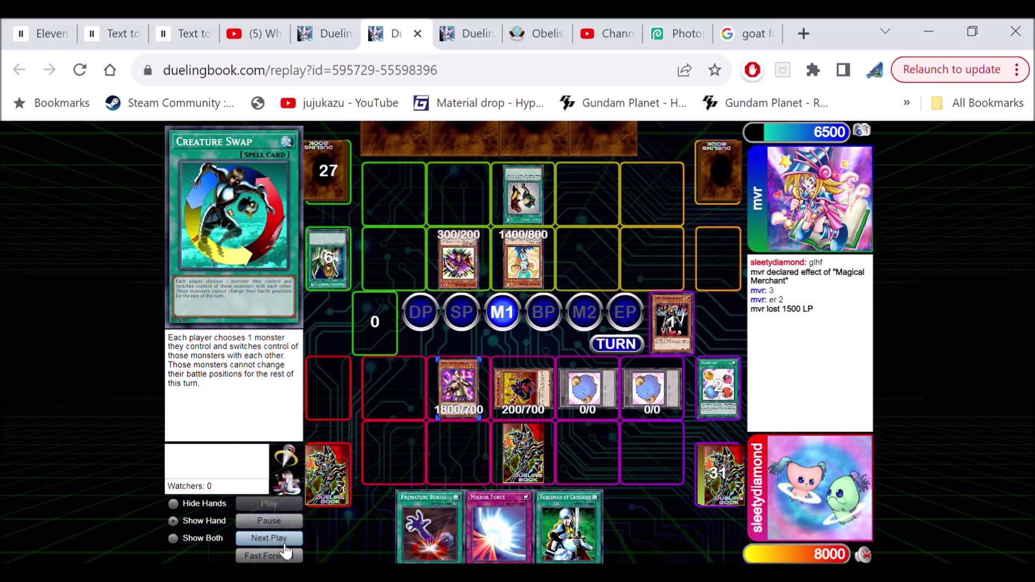
click(275, 539)
click(275, 540)
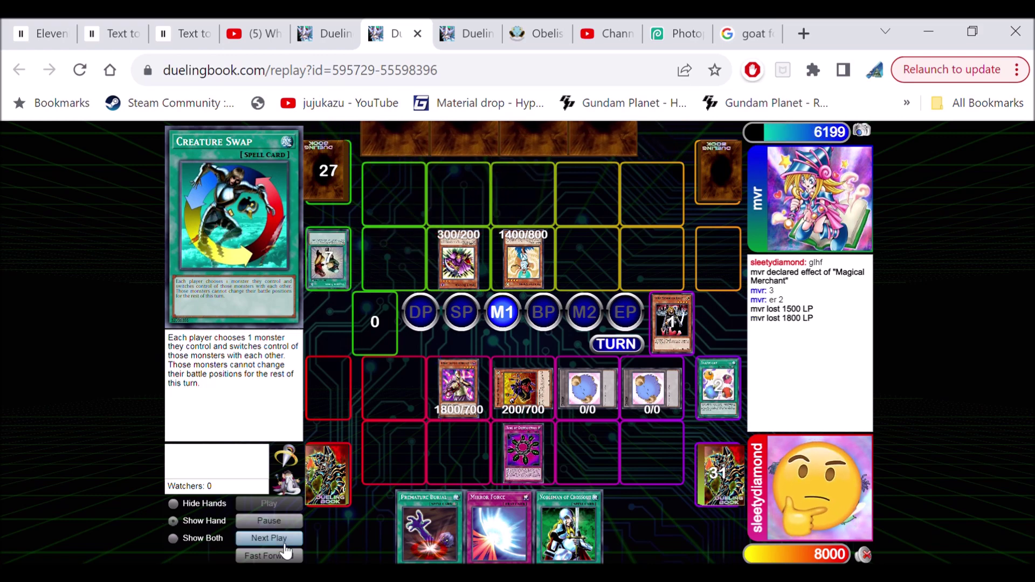
click(275, 538)
click(275, 539)
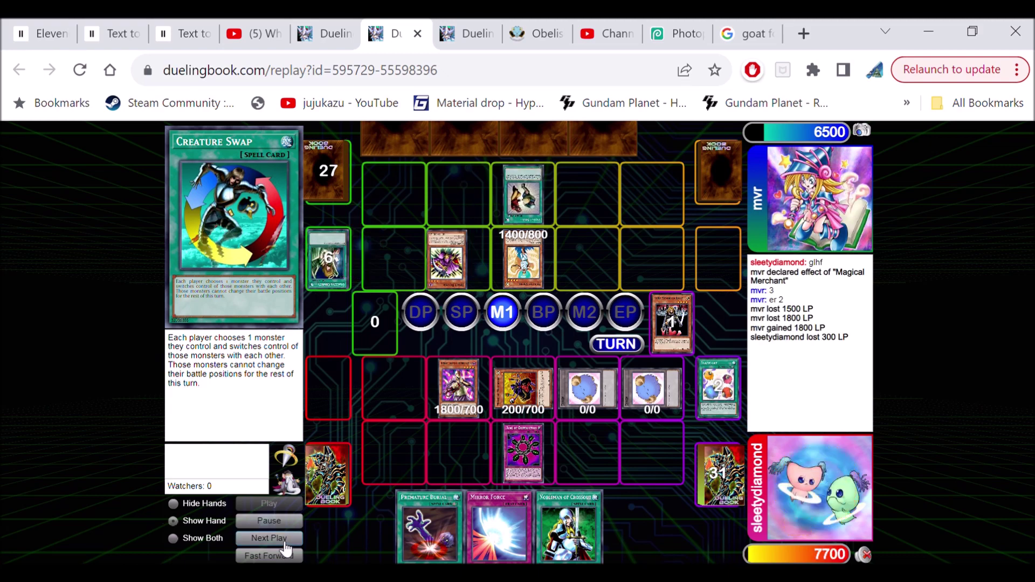
click(275, 539)
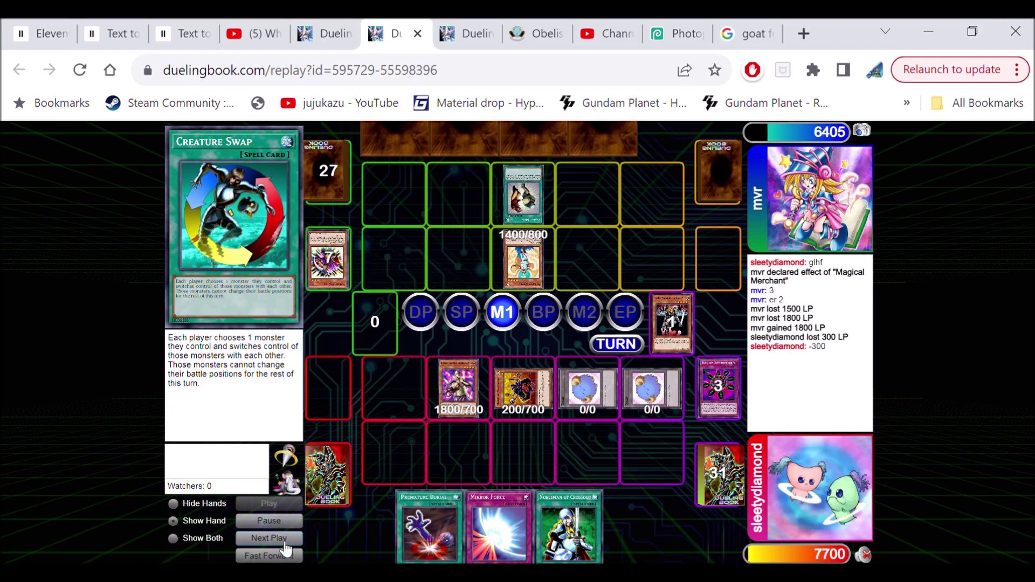
click(275, 540)
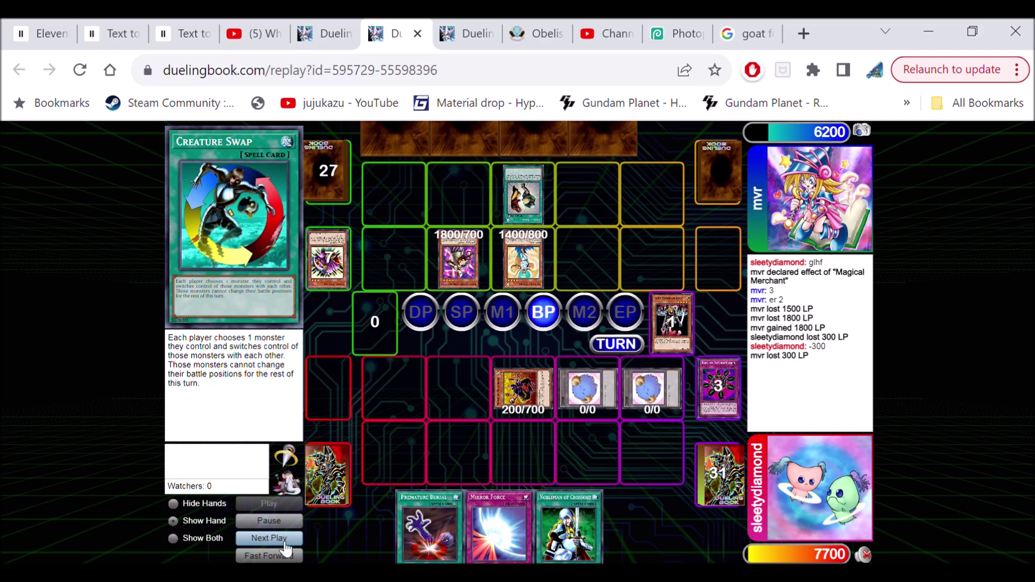
click(285, 549)
- Resolve the attack and step through the opponent's draw and main phase plays
click(276, 539)
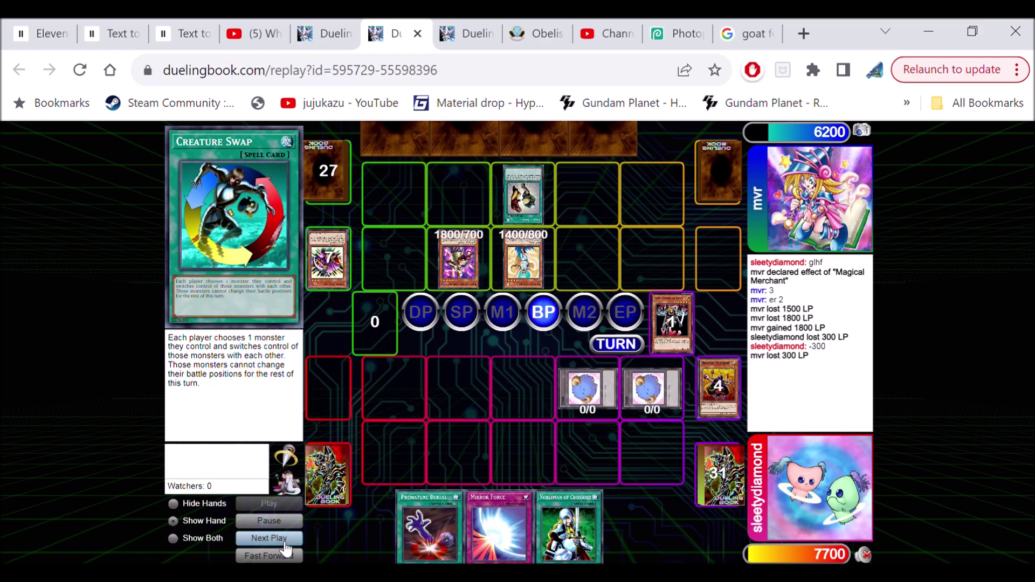
click(275, 539)
click(275, 540)
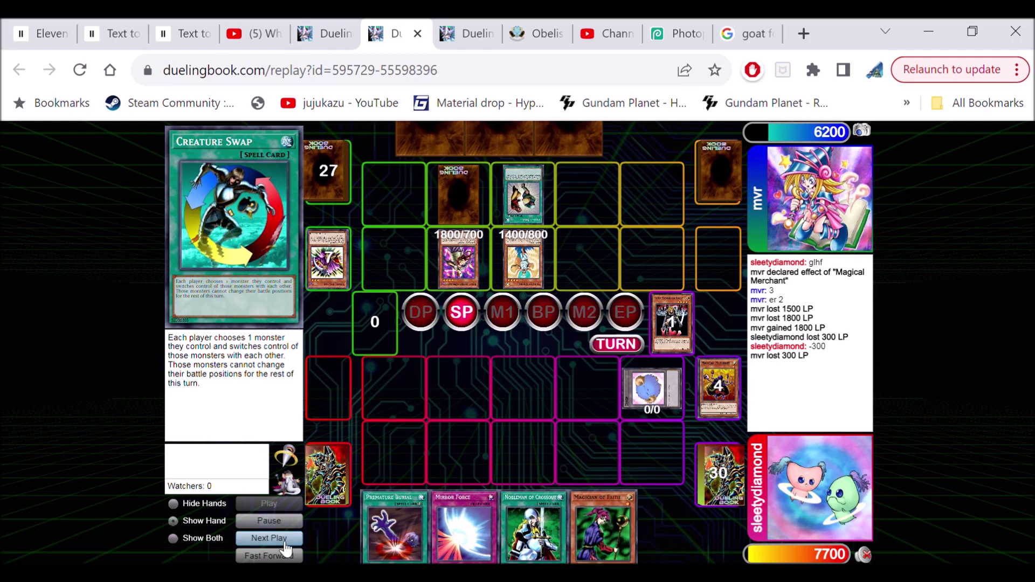
click(275, 539)
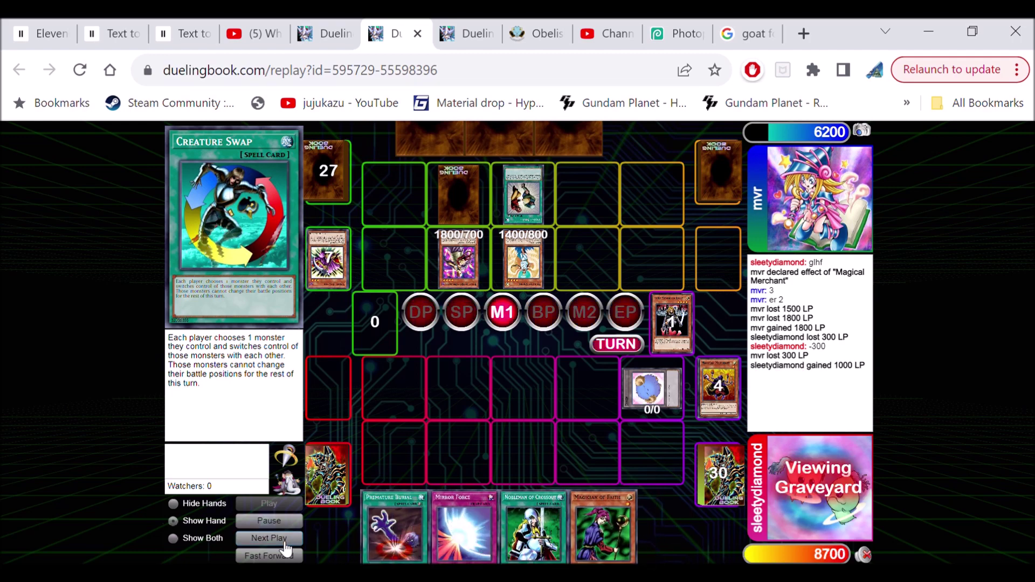
click(275, 539)
click(275, 539)
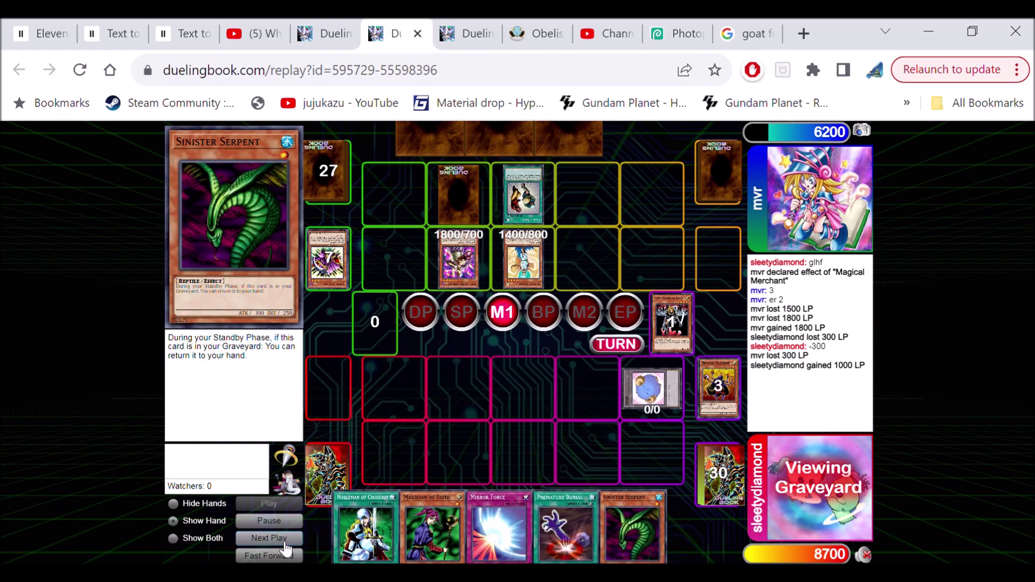
click(275, 539)
- Step through the Sinister Serpent return and the Thunder Dragon deck search
click(275, 538)
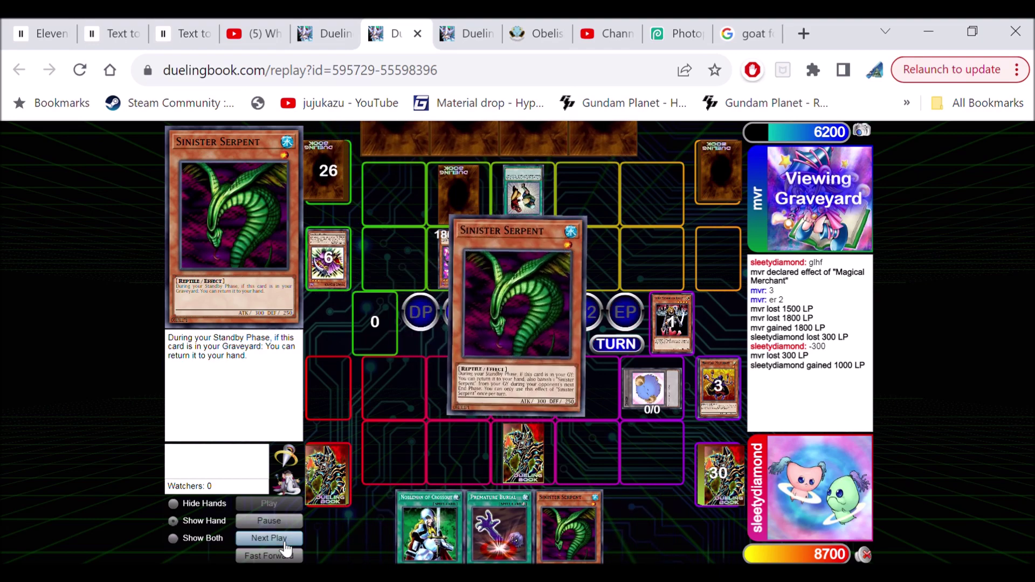
click(274, 538)
click(275, 539)
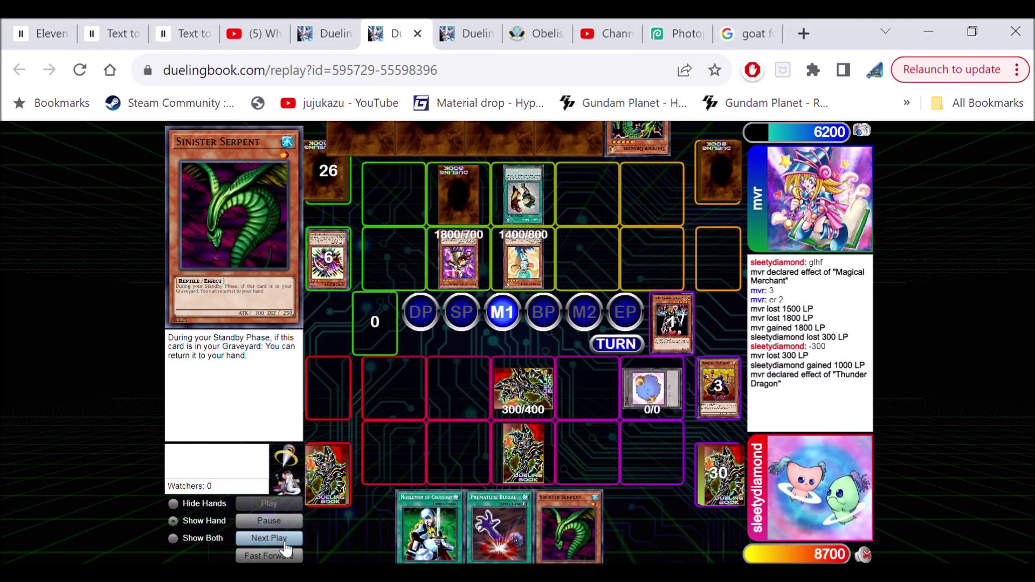
click(275, 538)
click(275, 539)
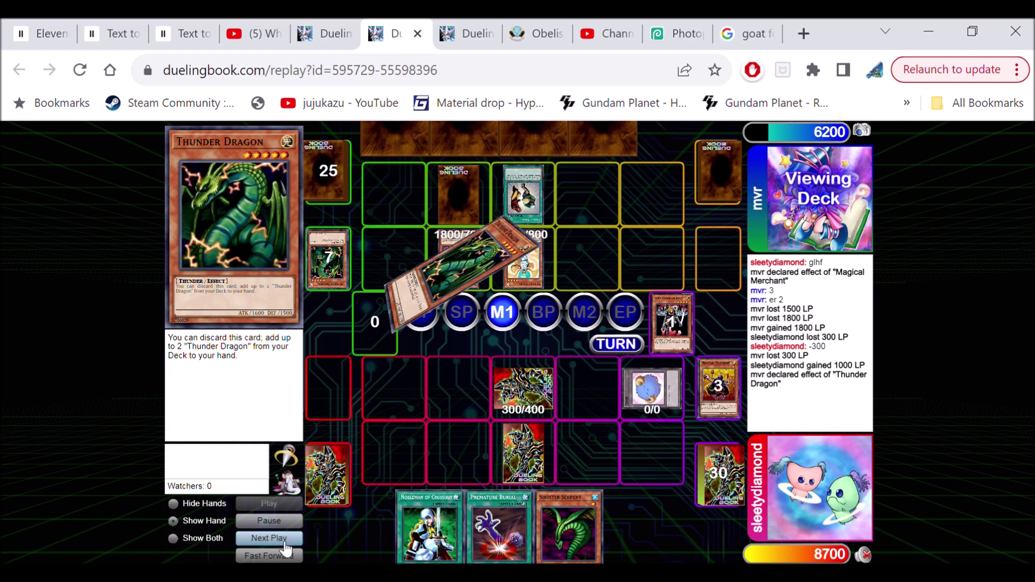
click(276, 538)
click(276, 538)
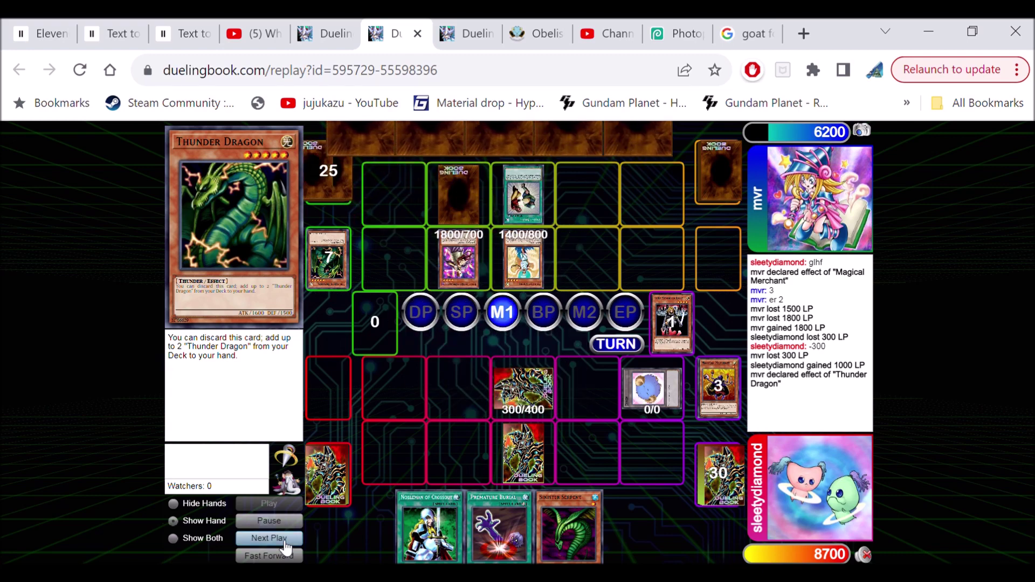
- Advance through the 2400/1000 monster's attacks, the face-down flip and the Kycoo effect
click(276, 539)
click(275, 539)
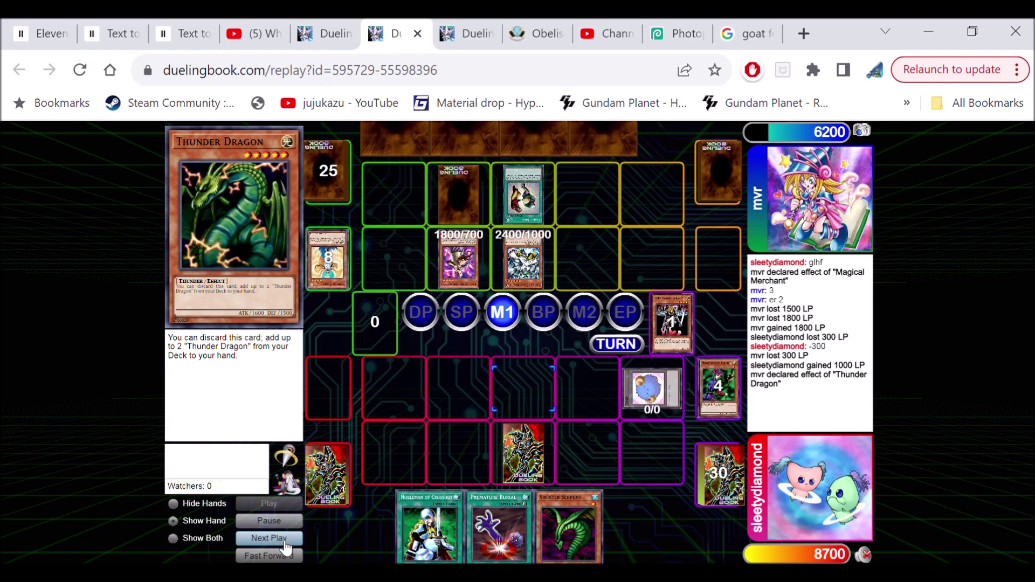
click(275, 538)
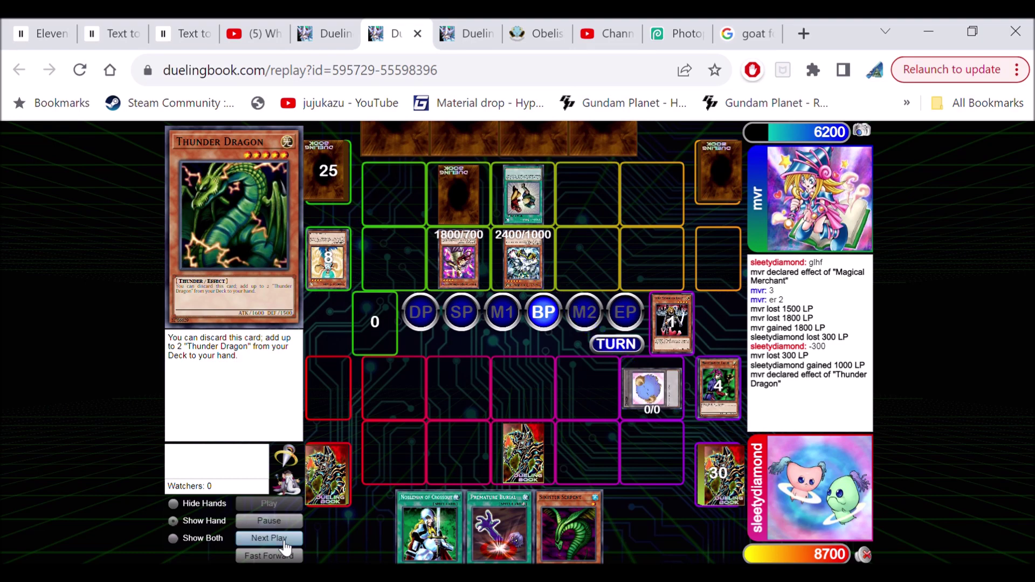
click(275, 539)
click(275, 538)
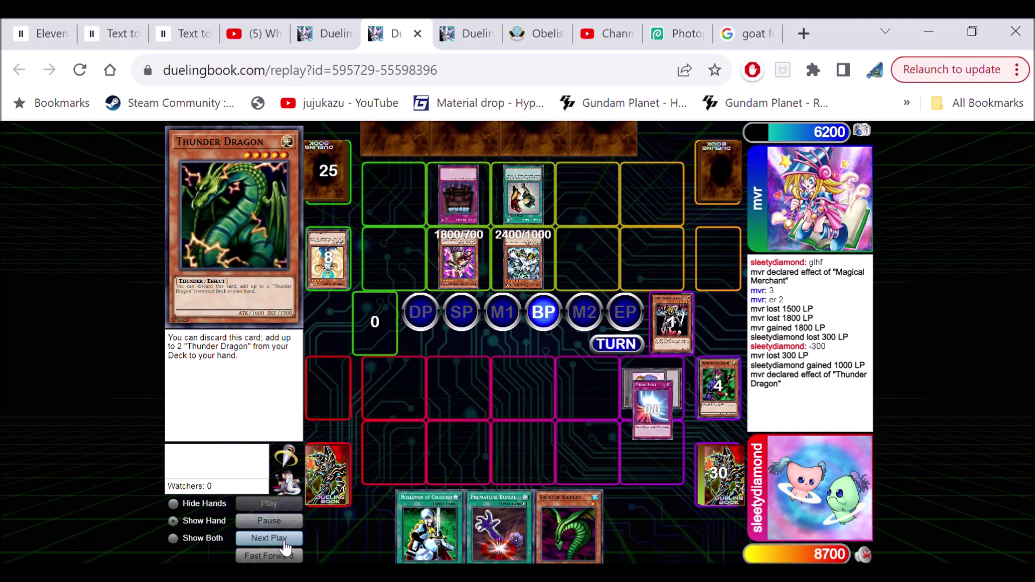
click(275, 539)
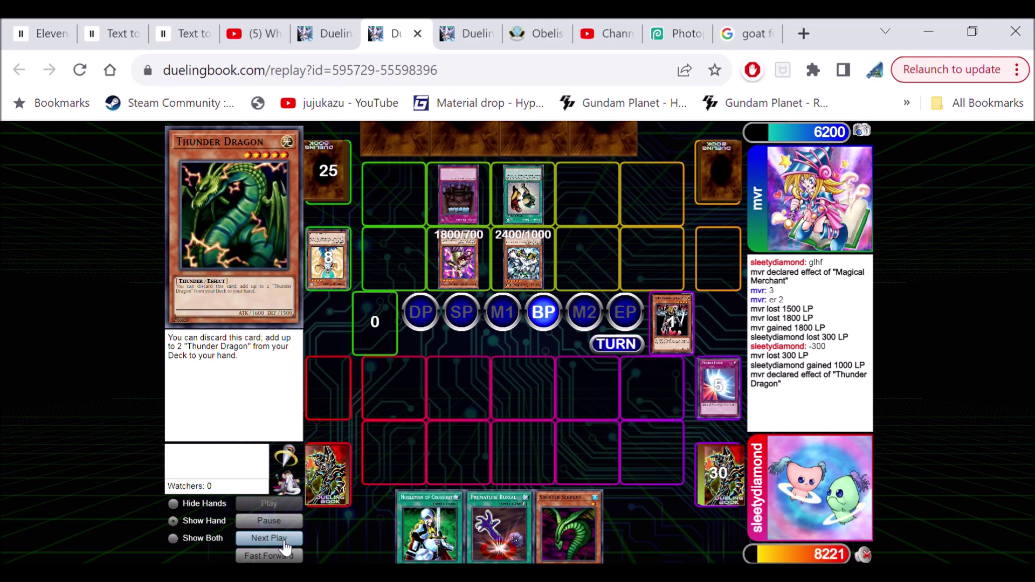
click(276, 540)
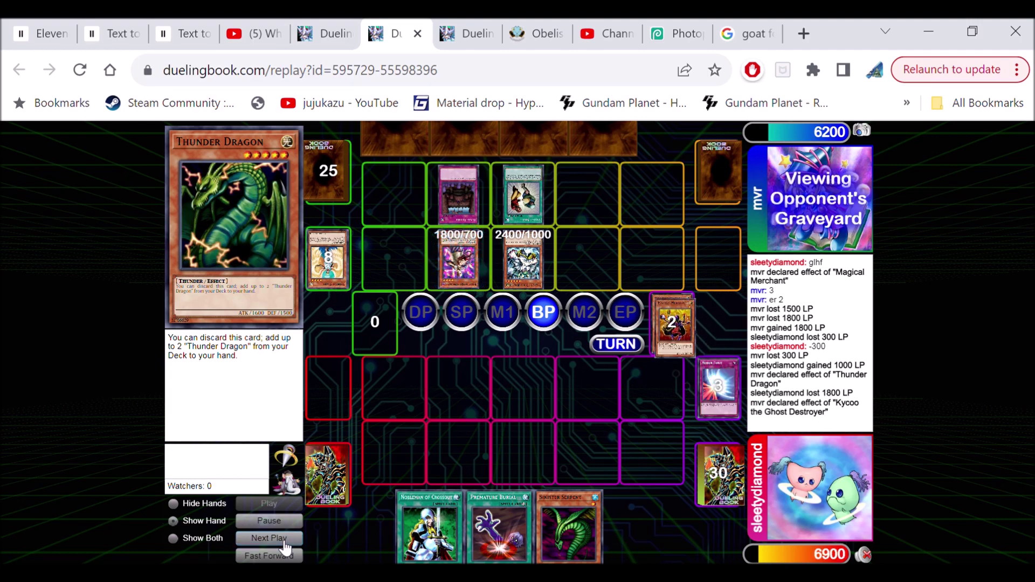
- Step through the next turn's Breaker summon until Breaker is destroyed
click(275, 538)
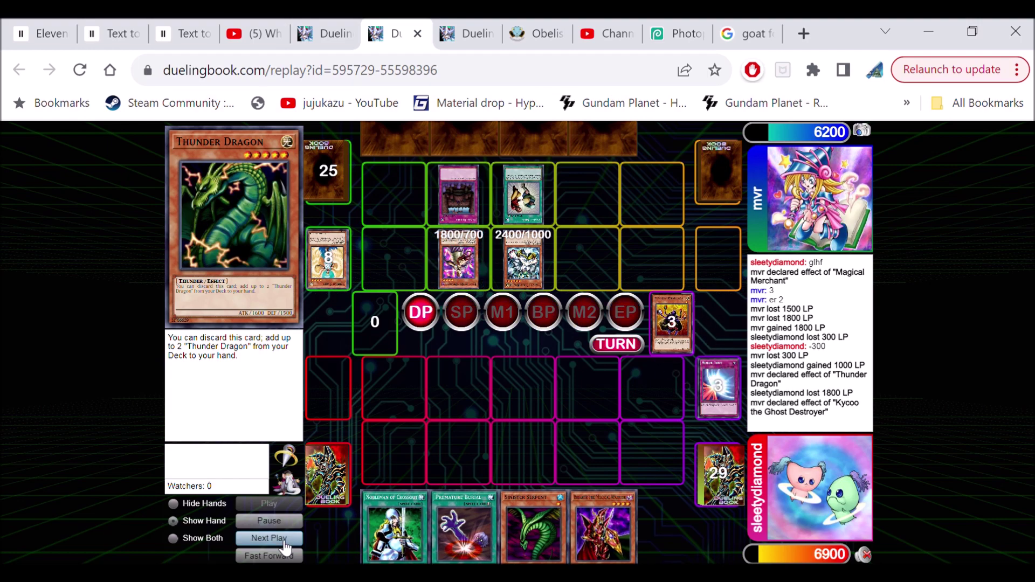
click(275, 539)
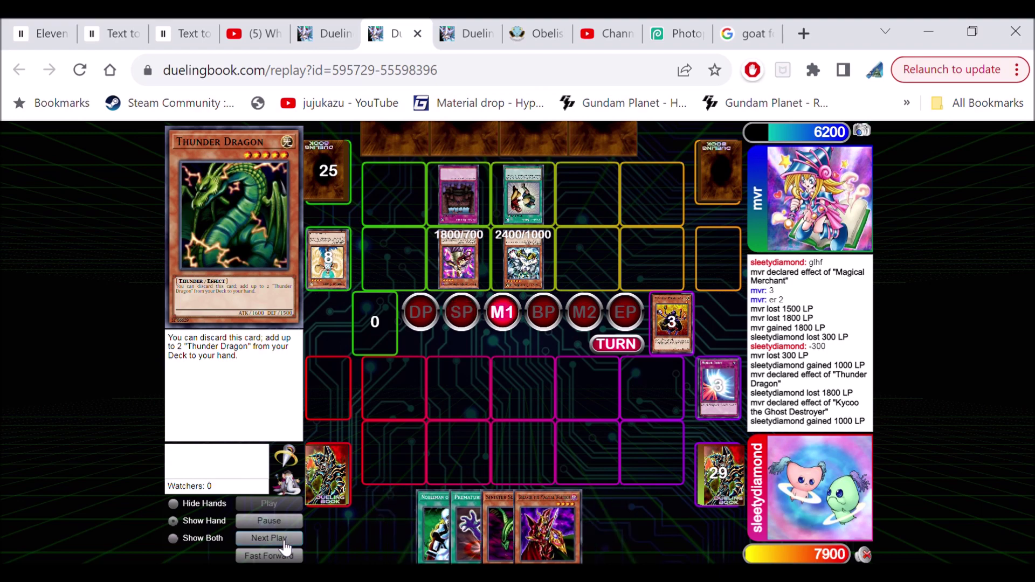
click(275, 539)
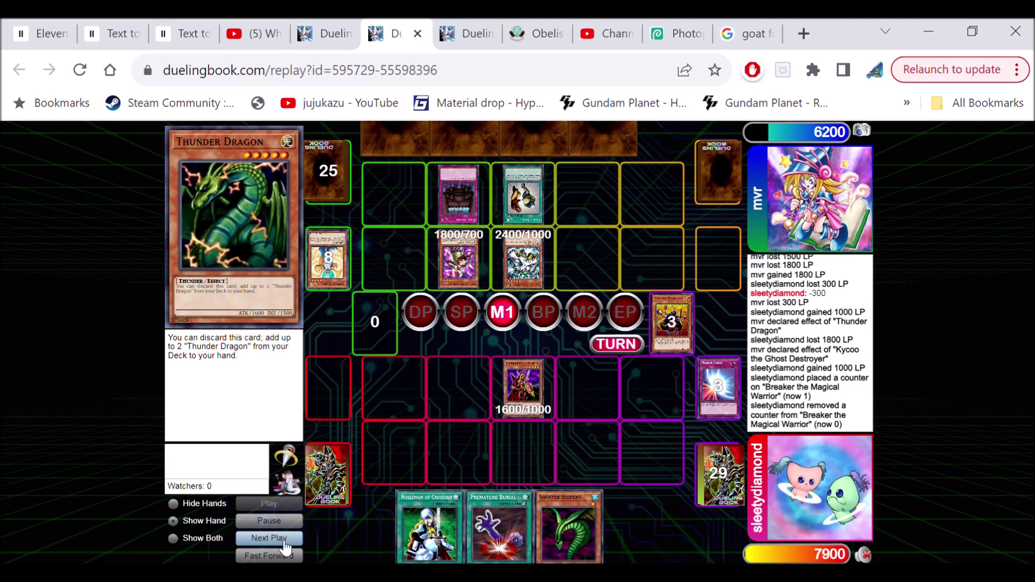
click(275, 538)
click(275, 539)
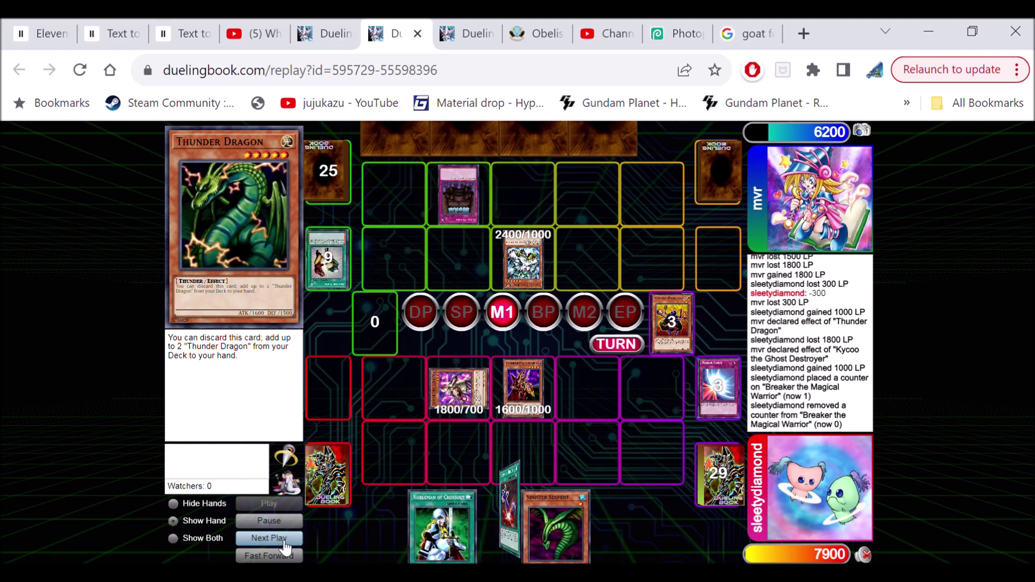
click(276, 539)
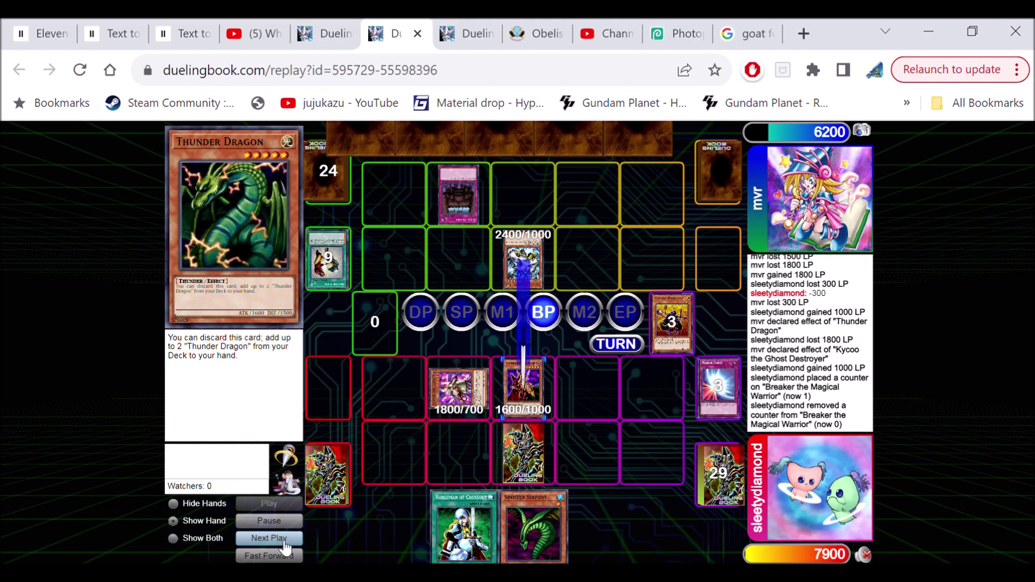
click(275, 538)
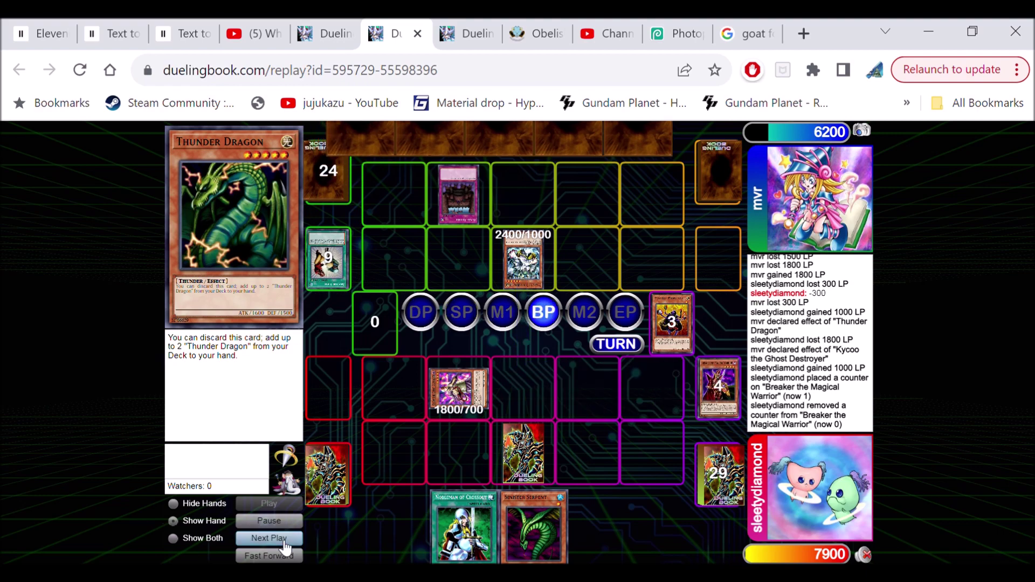
- Advance through the Creature Swap and the attack that costs 2200 life points
click(275, 539)
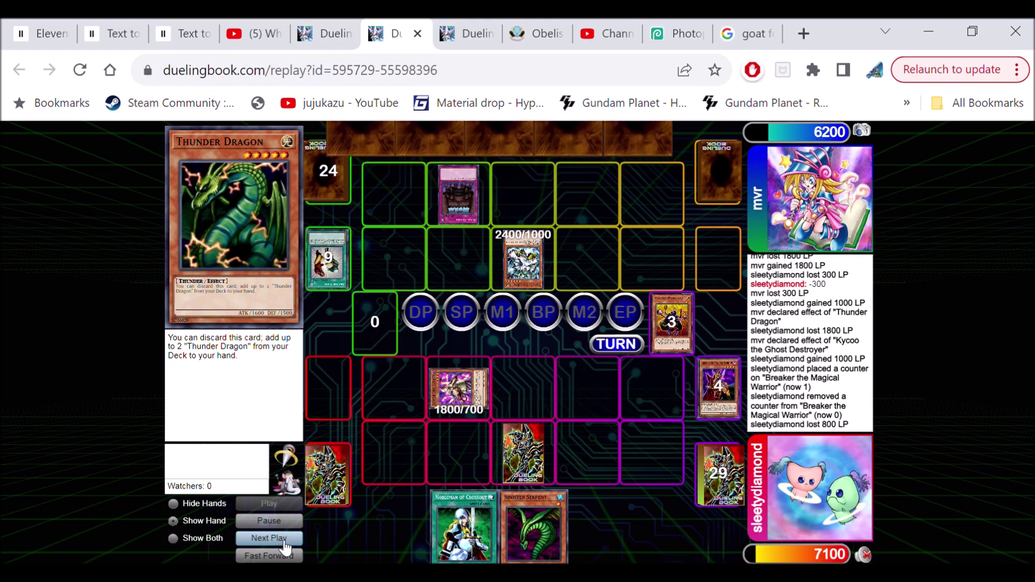
click(275, 539)
click(275, 539)
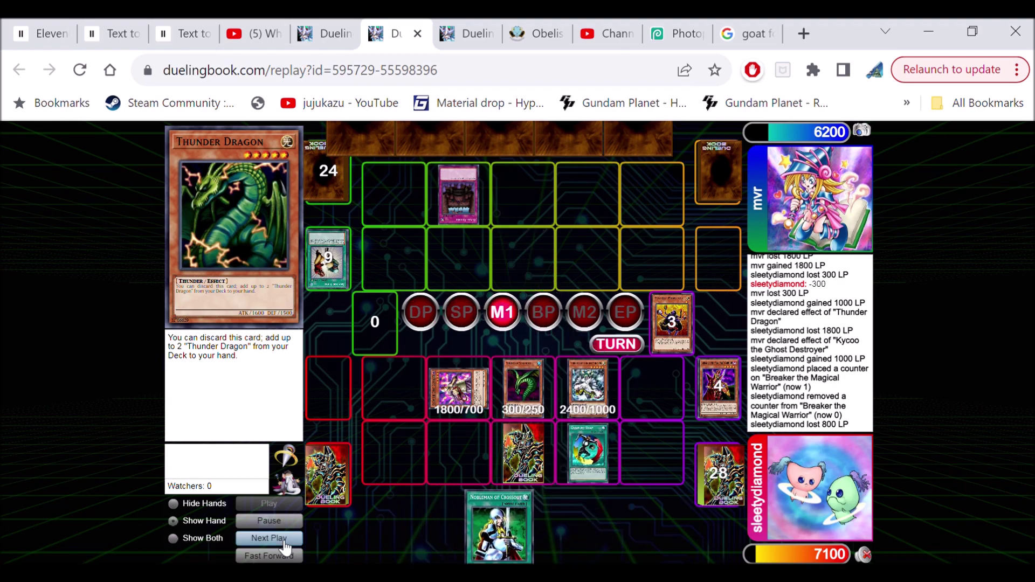
click(275, 539)
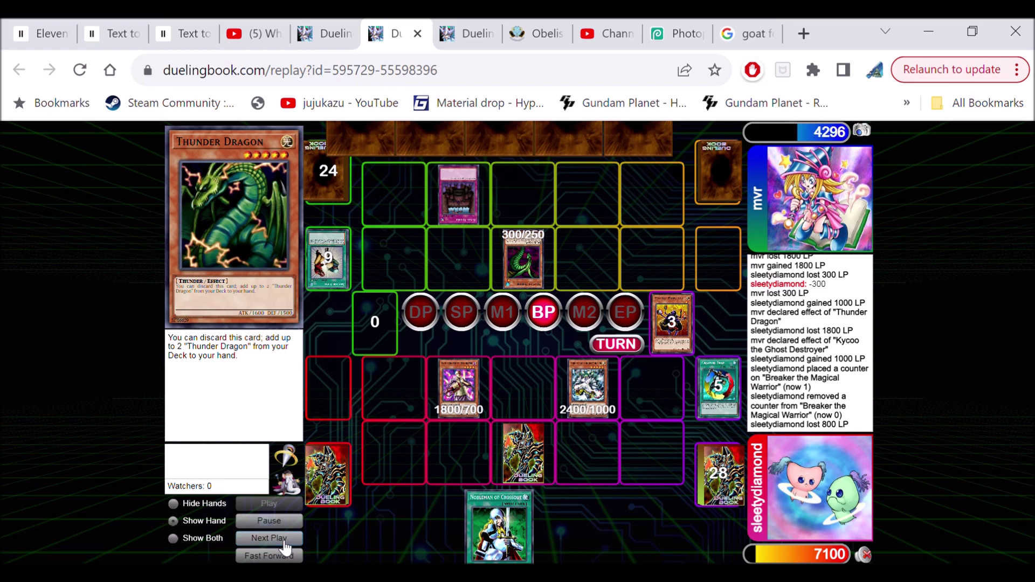
click(276, 538)
click(275, 540)
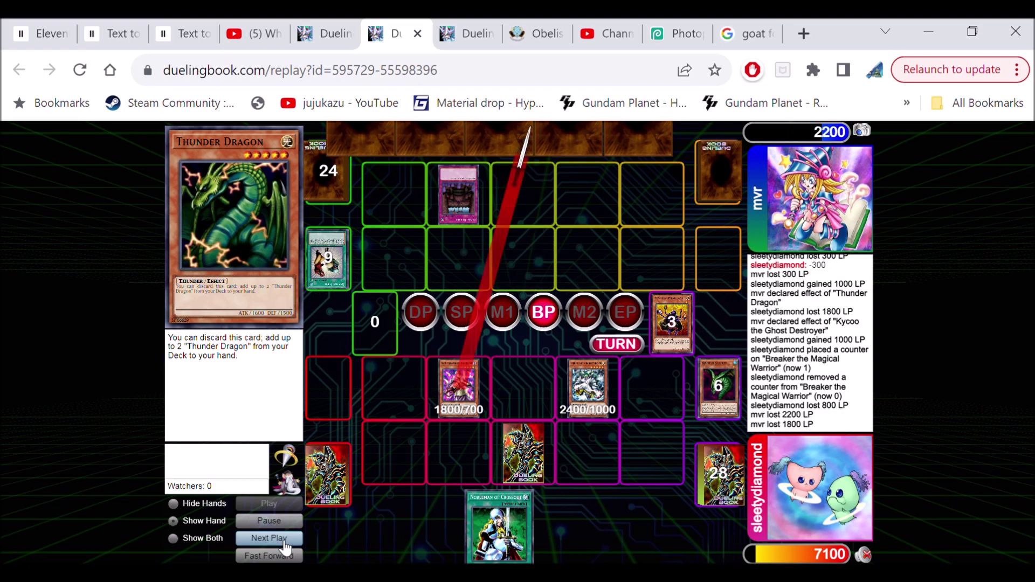
- Step past the opponent's set cards and the Nobleman set until mvr concedes
click(276, 539)
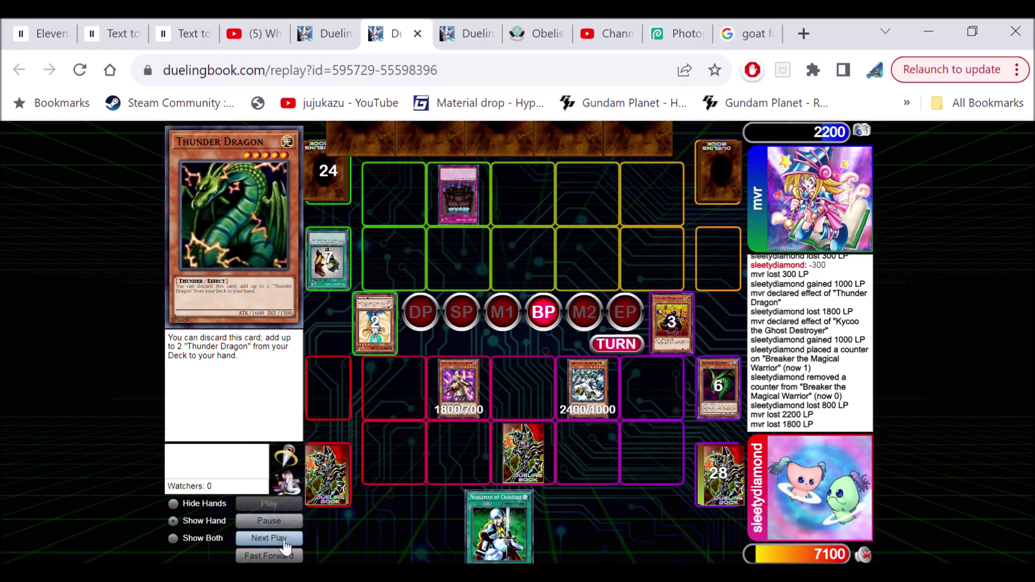
click(275, 538)
click(275, 539)
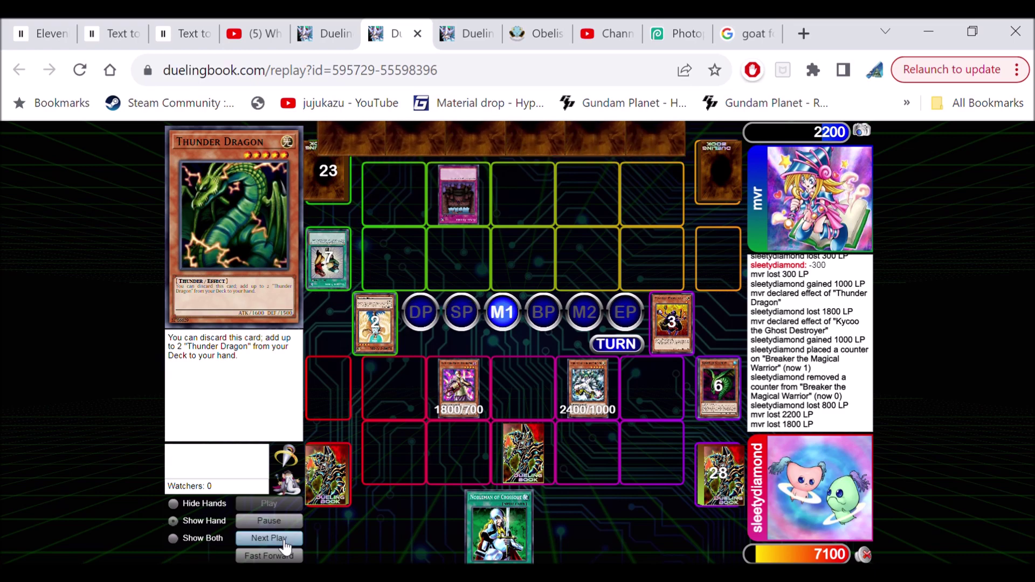
click(275, 539)
click(275, 539)
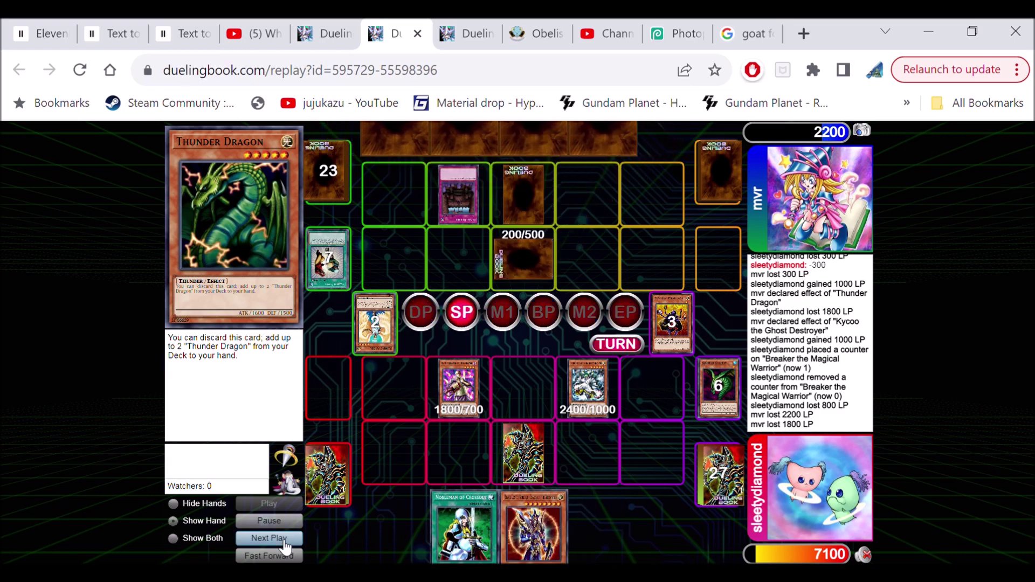
click(276, 540)
click(276, 540)
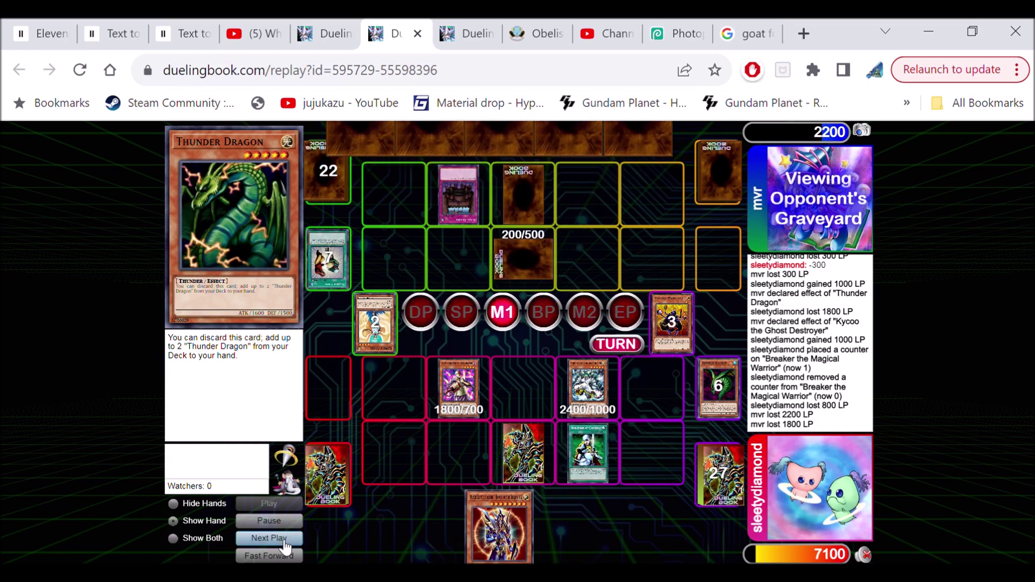
click(275, 539)
- Bring up the second duel's board and advance past its opening dice roll
click(275, 539)
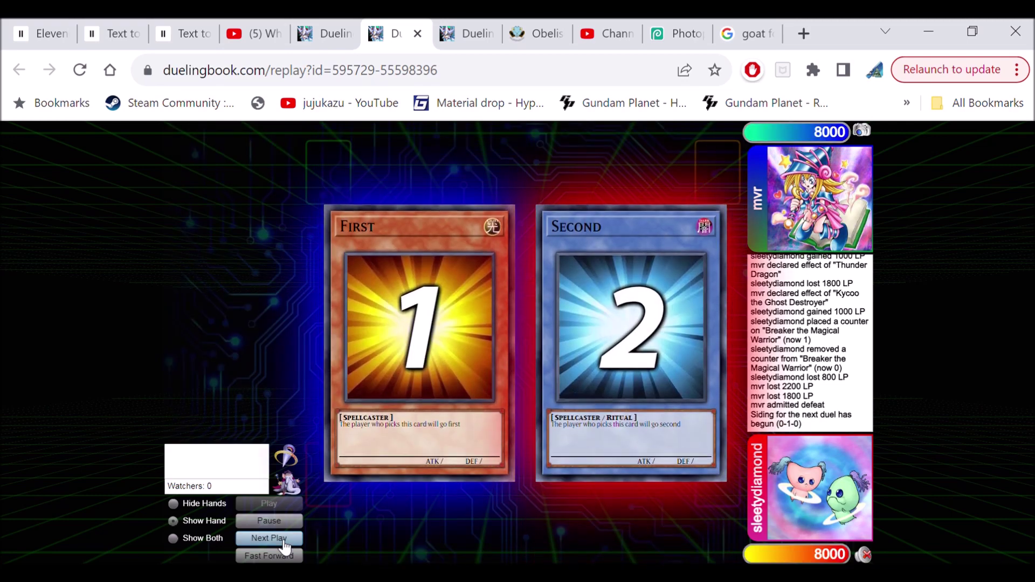
click(275, 540)
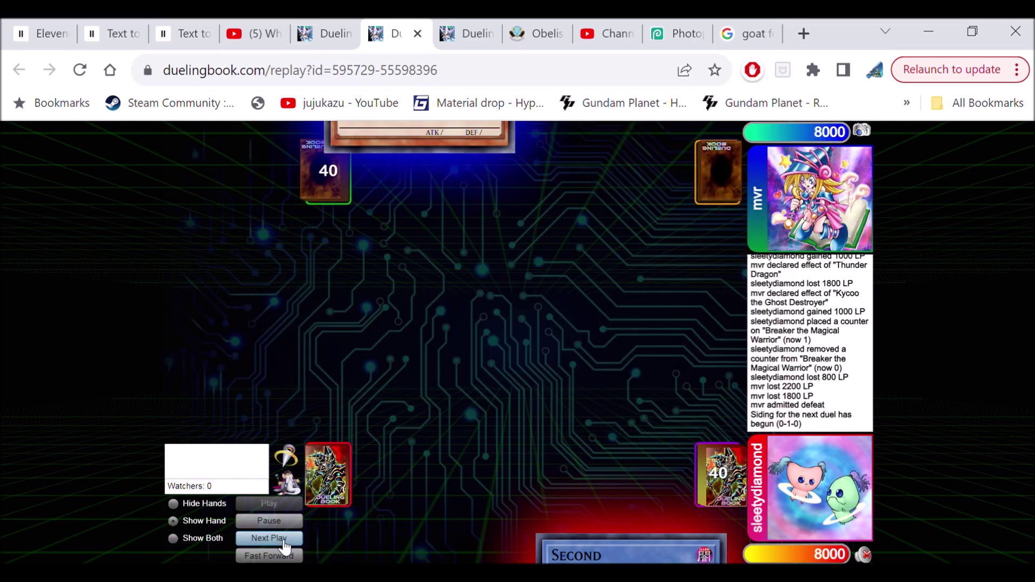
click(275, 538)
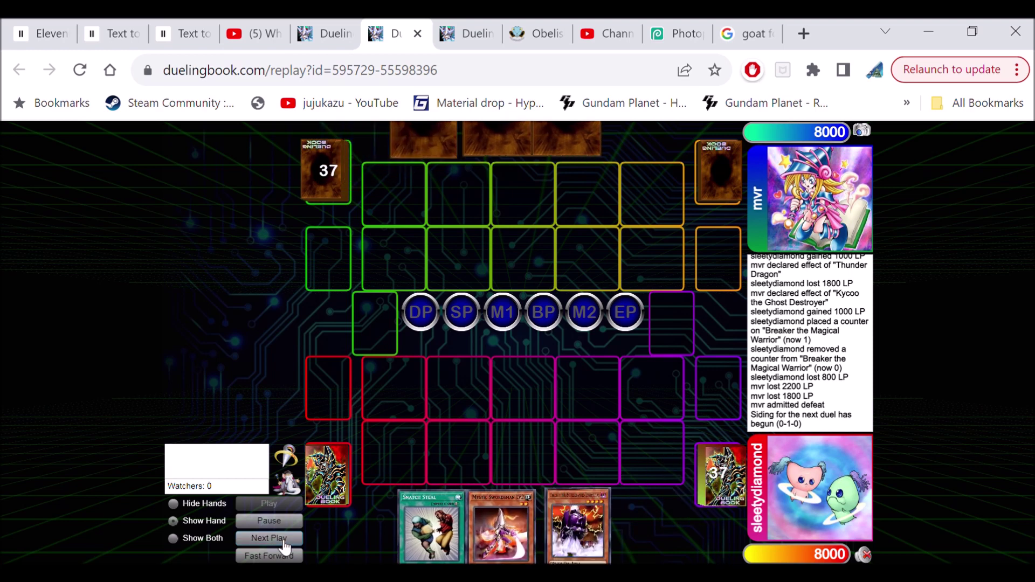
click(275, 539)
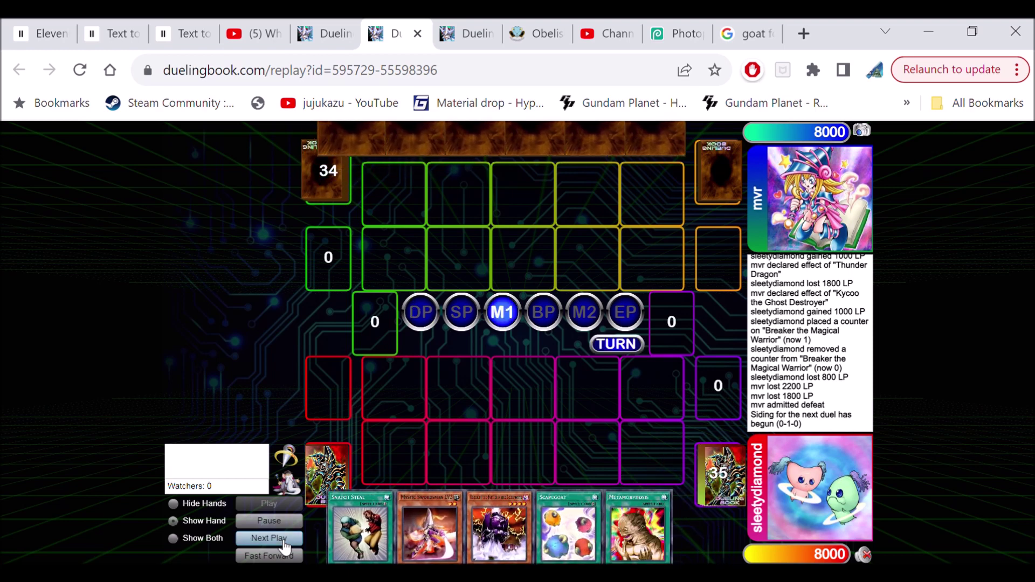
click(275, 538)
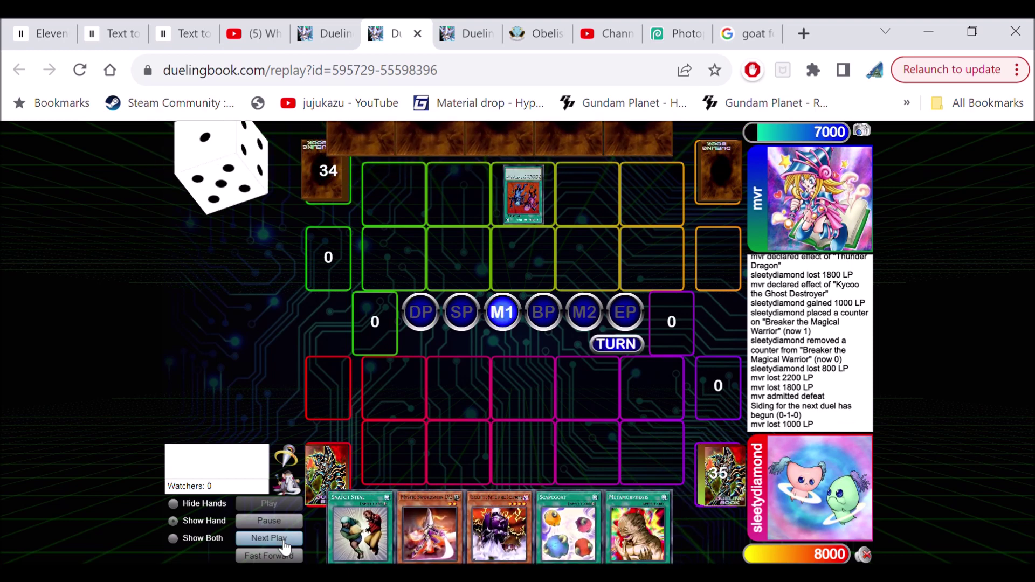
click(275, 540)
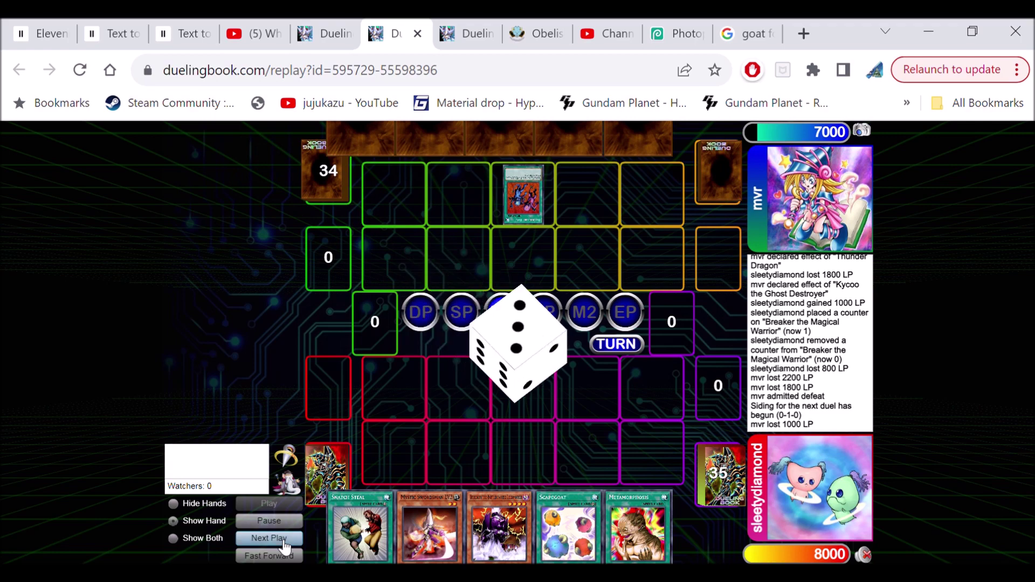
- Step through the monster set and first battle phase attack into the next turn
click(275, 539)
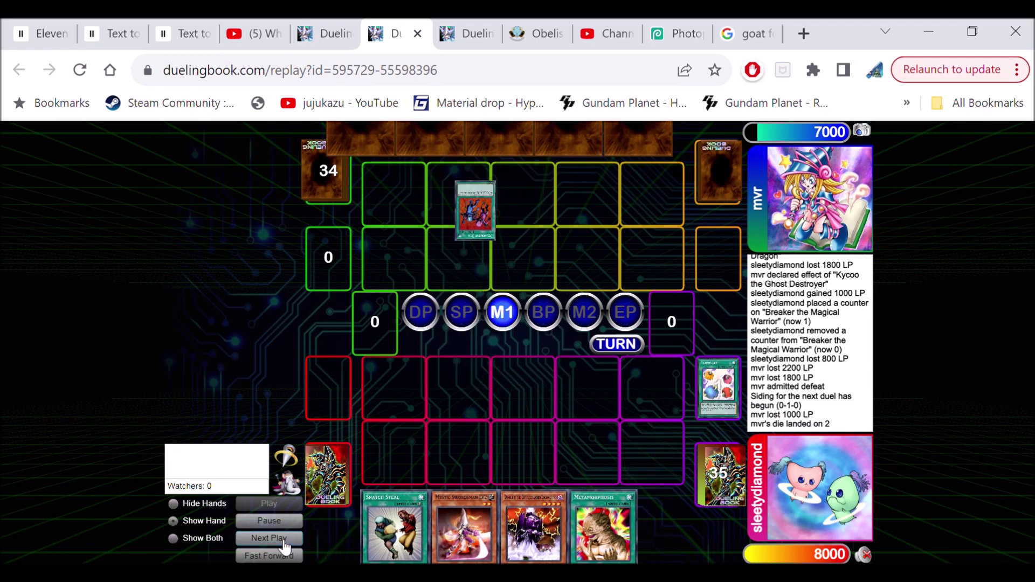
click(275, 539)
click(275, 539)
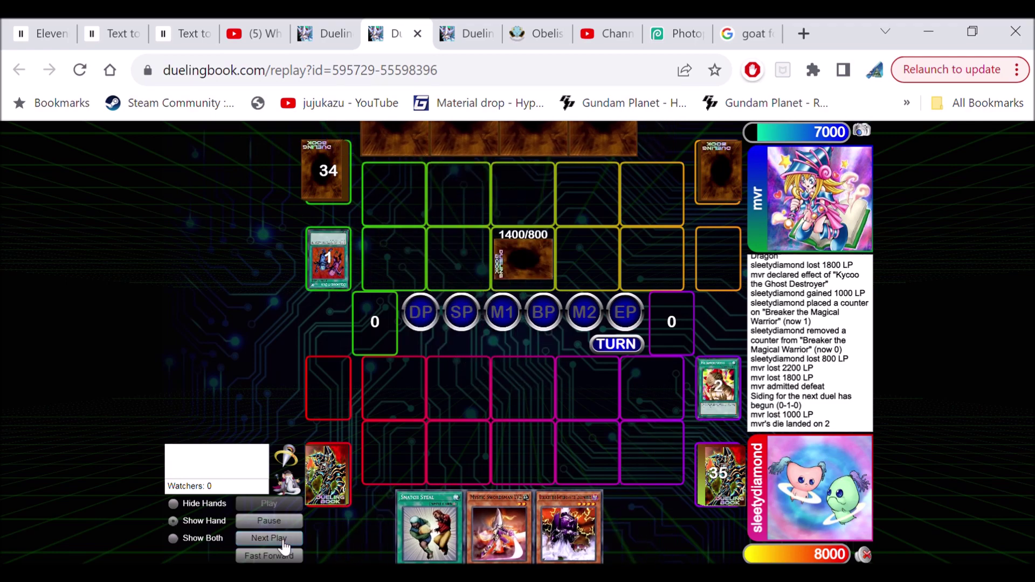
click(275, 538)
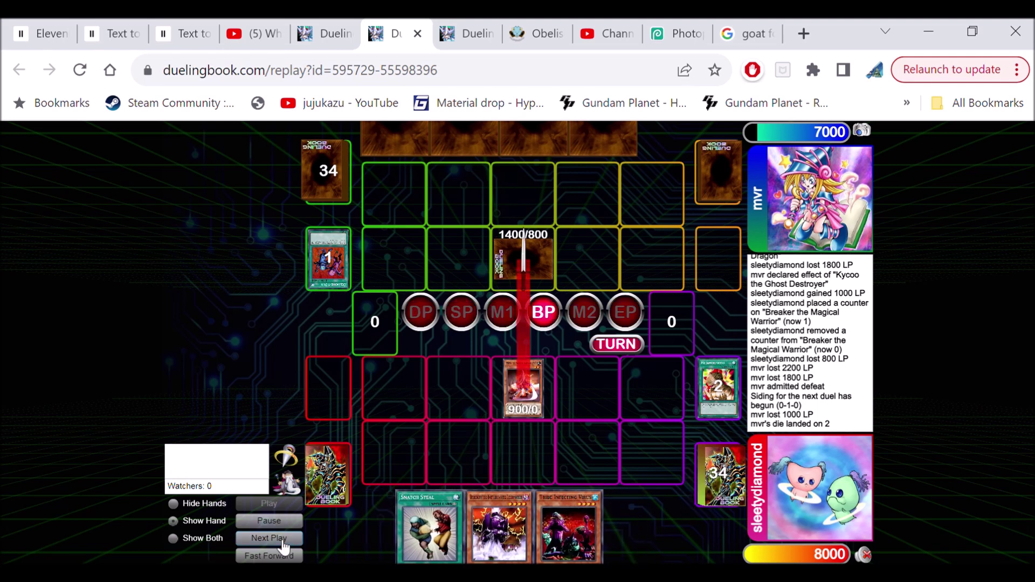
click(275, 539)
click(275, 539)
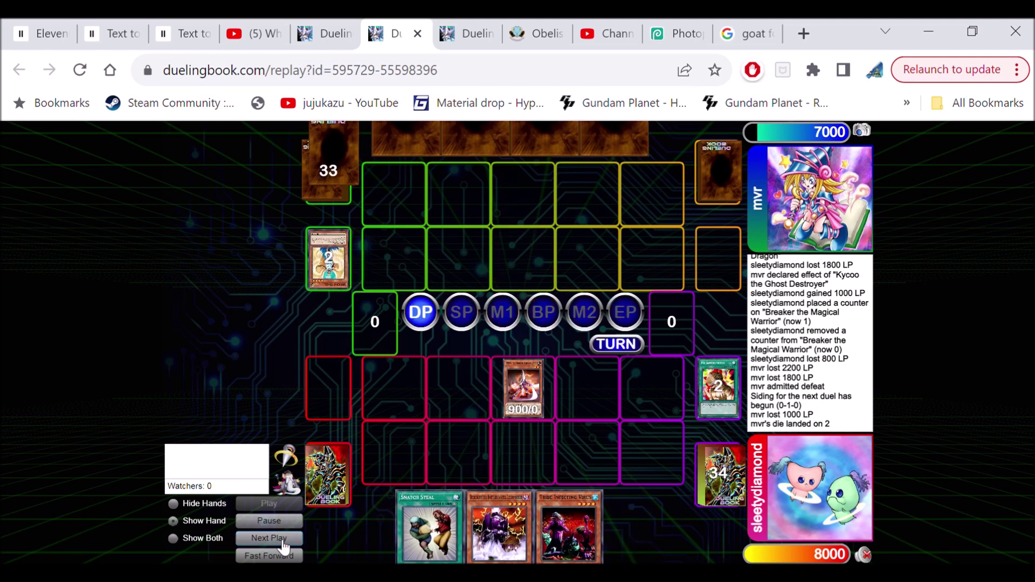
- Advance through the 1400/800 monster's attack and the 500 life point loss to 7500
click(275, 539)
click(275, 539)
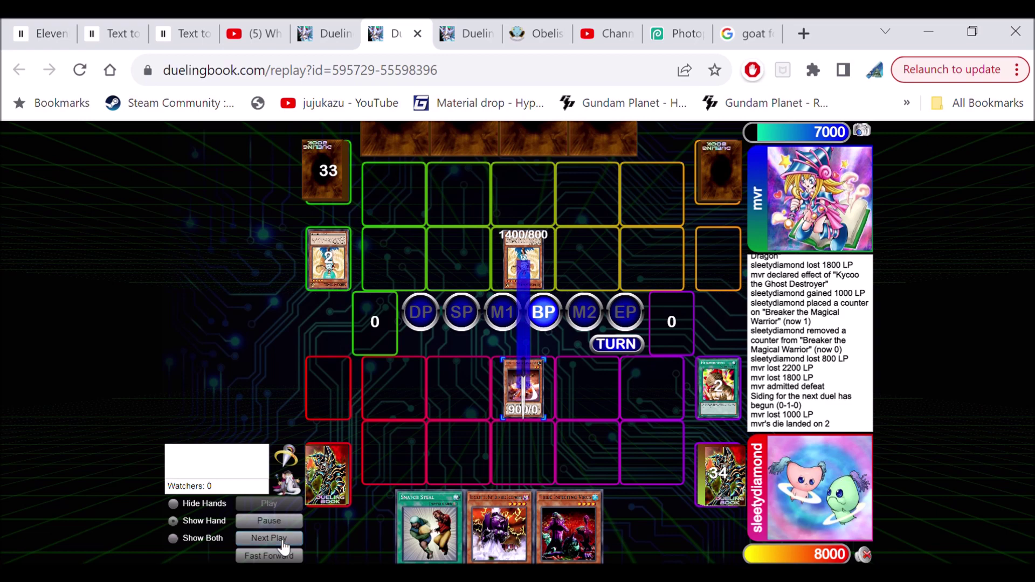
click(275, 539)
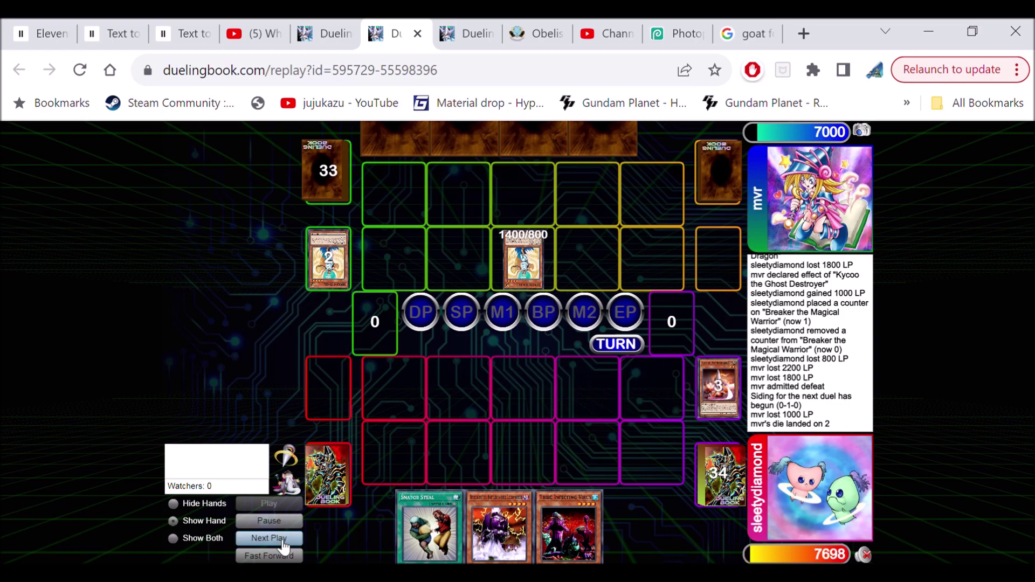
click(275, 538)
click(275, 538)
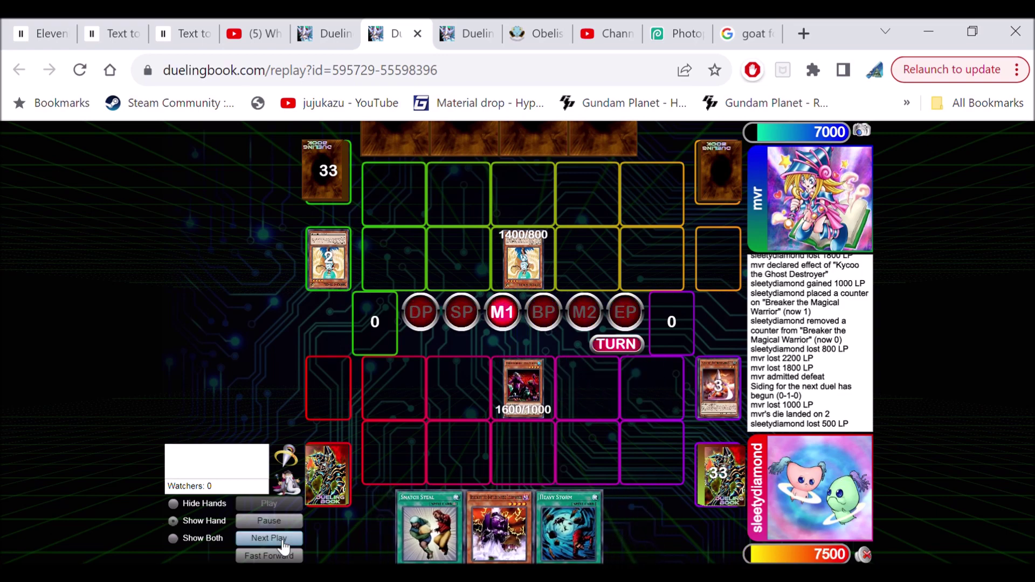
- Step through the Tribe-Infecting Virus effect until the 1700/1200 monster destroys it
click(275, 539)
click(275, 539)
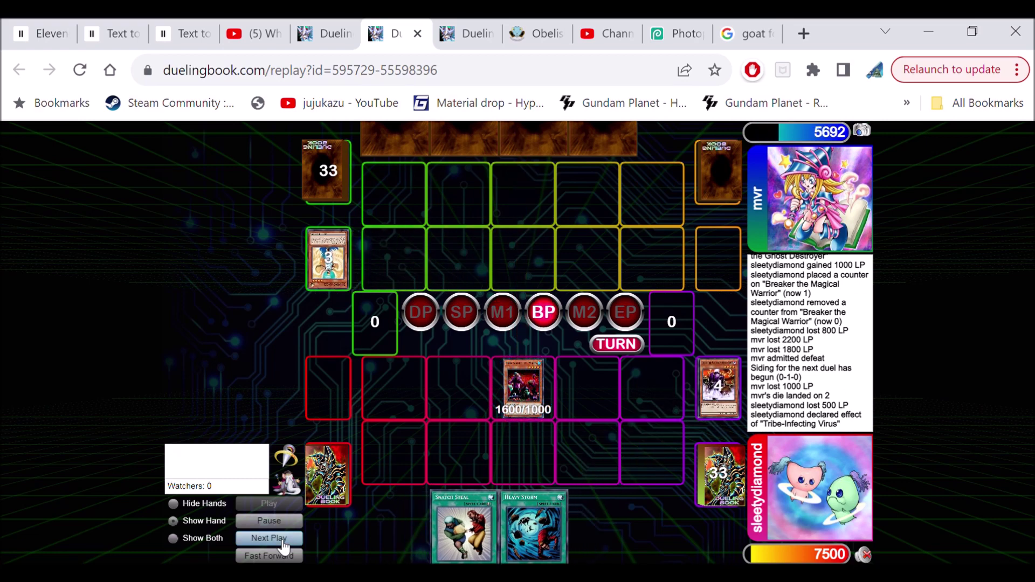
click(275, 539)
click(275, 540)
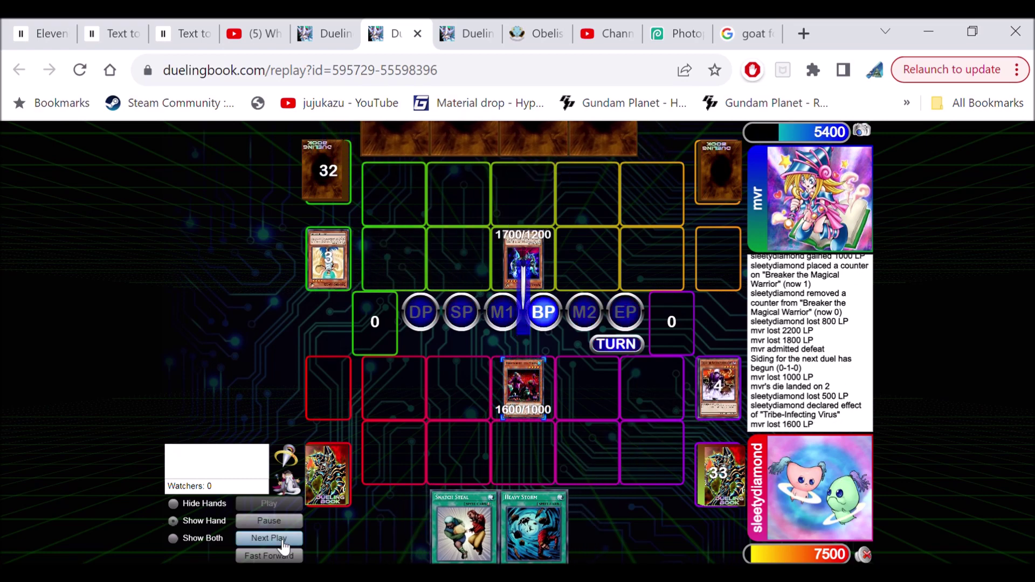
click(275, 538)
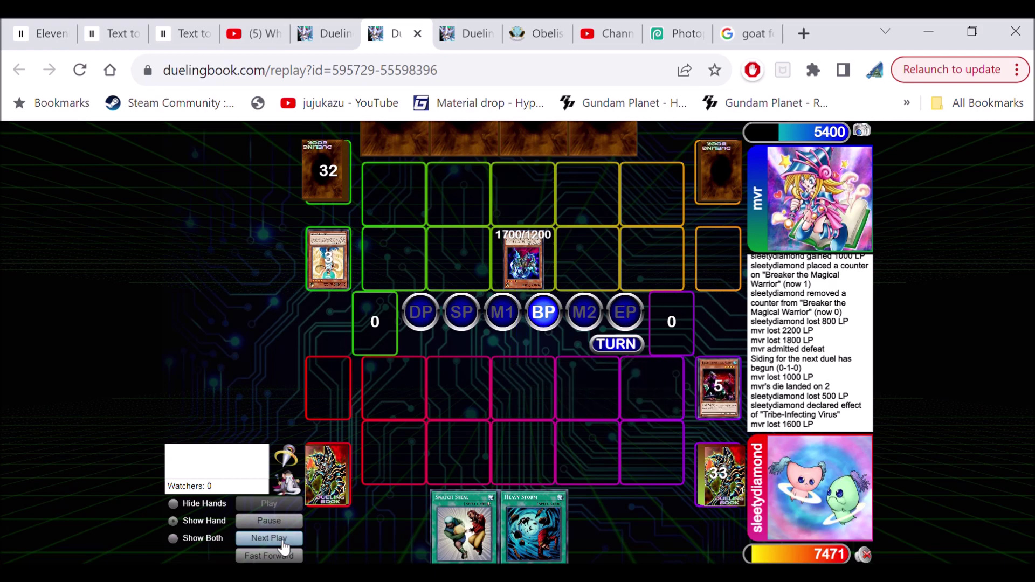
- Advance through the next summon and attack, leaving life points at 5400 and 5700
click(276, 538)
click(275, 538)
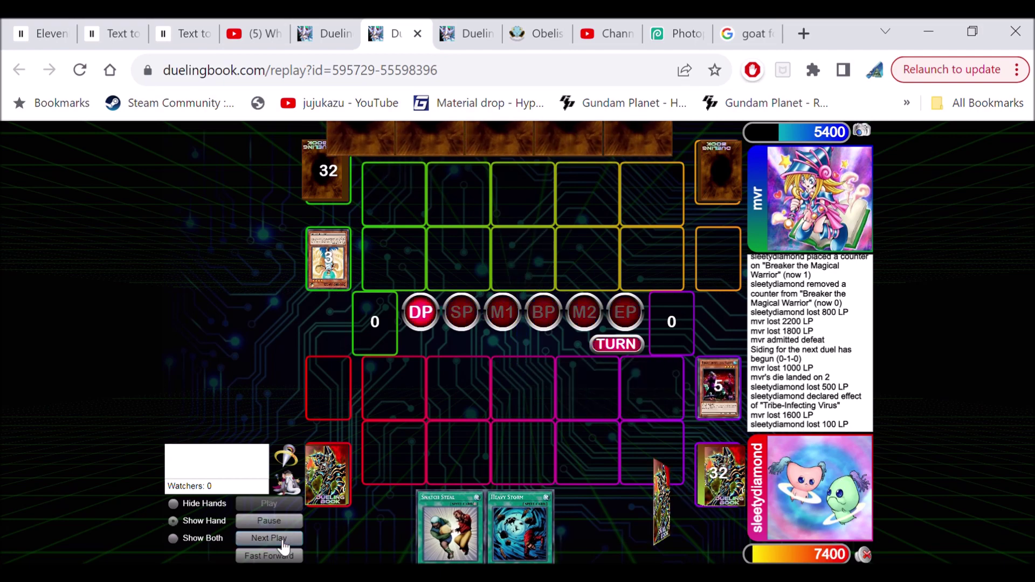
click(275, 540)
click(275, 539)
click(275, 538)
click(275, 538)
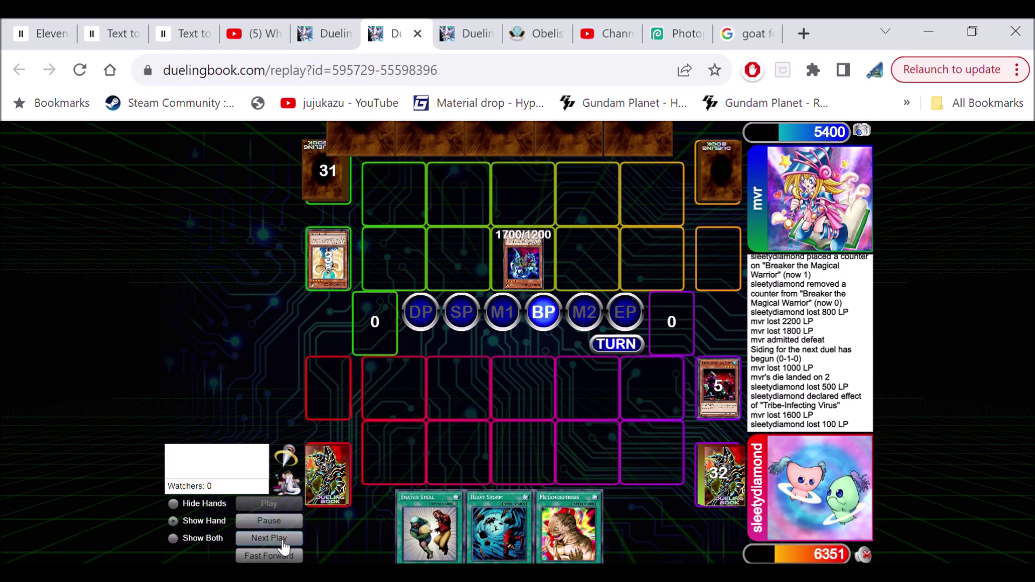
click(284, 540)
click(283, 539)
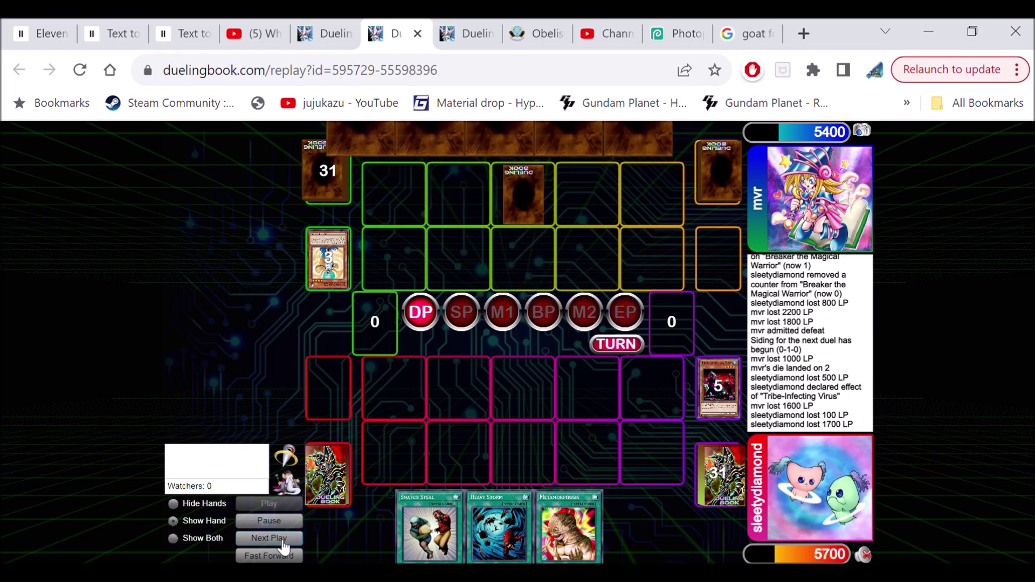
click(283, 540)
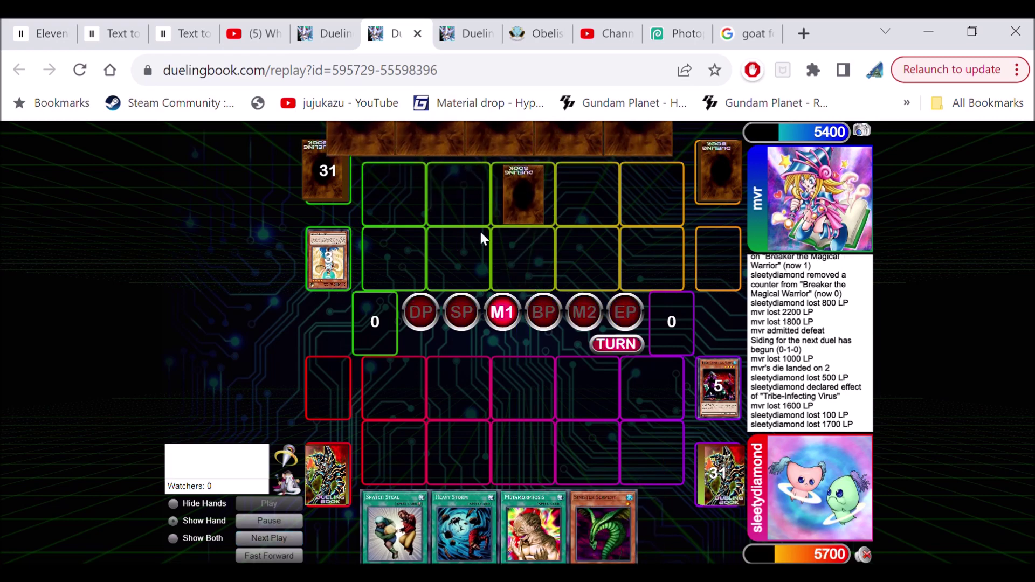
- Step through the monster summons, including the 1400/1100, to the attack on the 300/250 monster
click(275, 540)
click(275, 540)
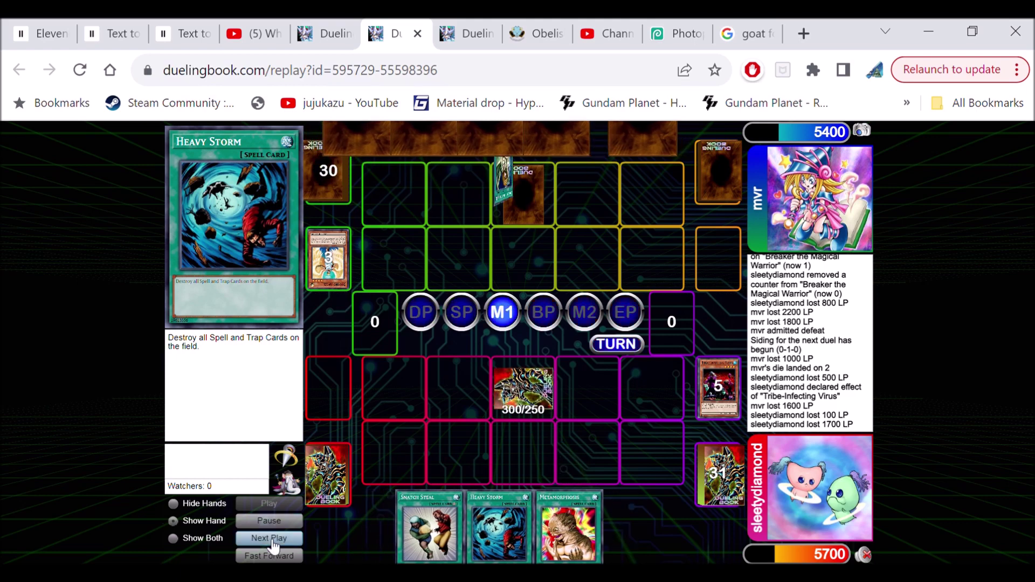
click(276, 540)
click(275, 540)
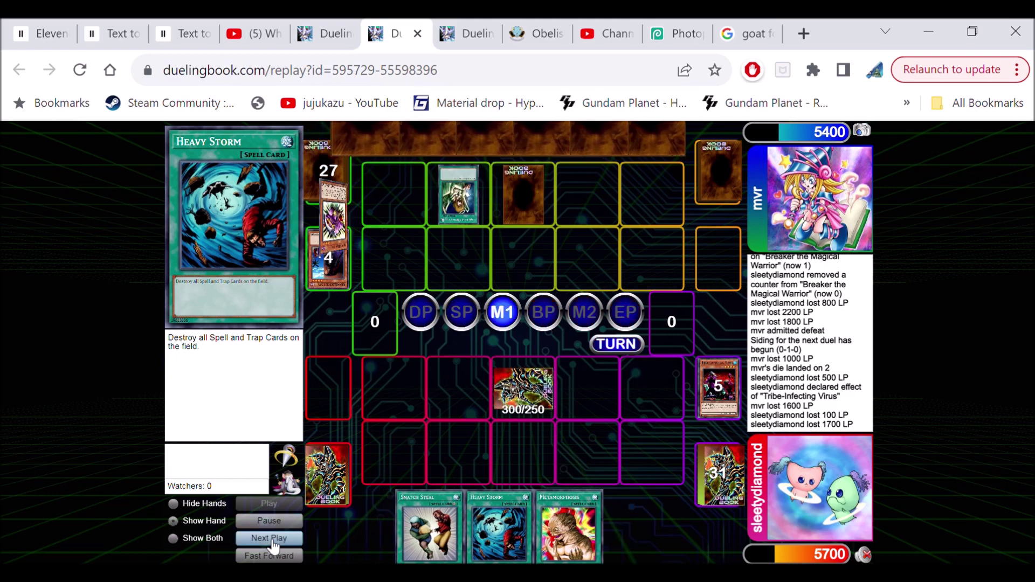
click(275, 540)
click(275, 540)
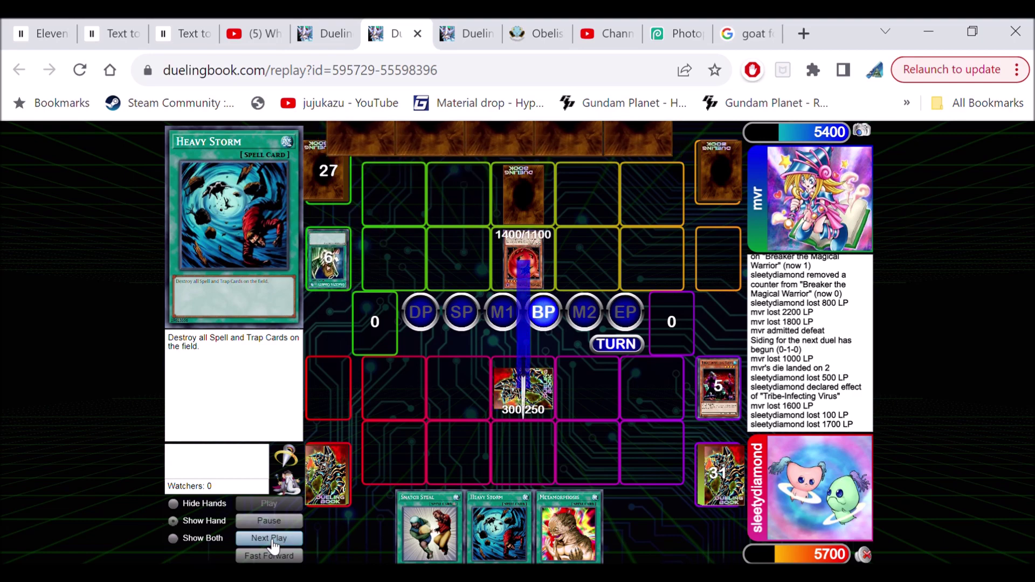
click(275, 539)
- Advance past the Magician of Faith draw, Sinister Serpent's return and the 1400/1100 monster switching sides
click(276, 540)
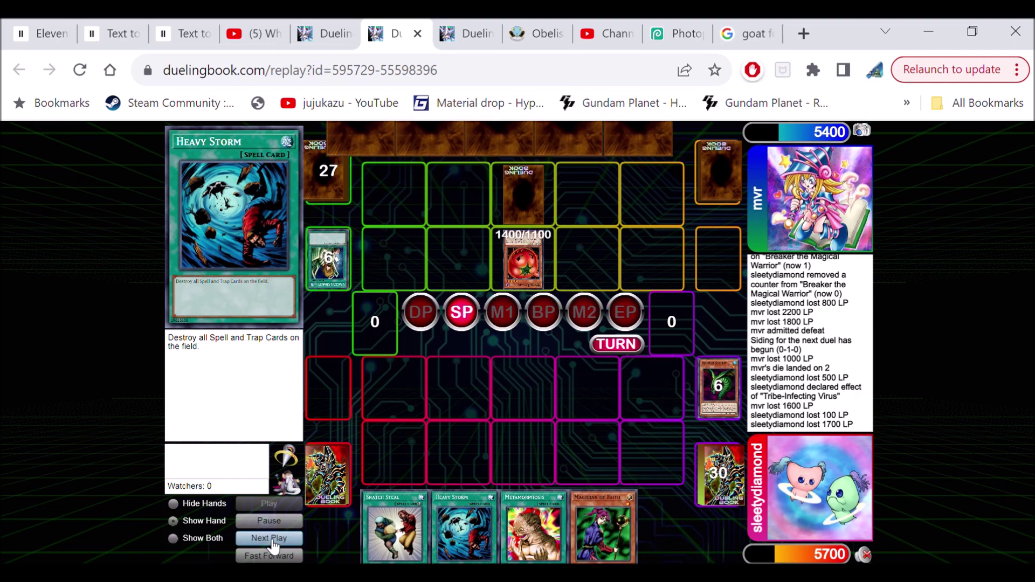
click(275, 540)
click(276, 540)
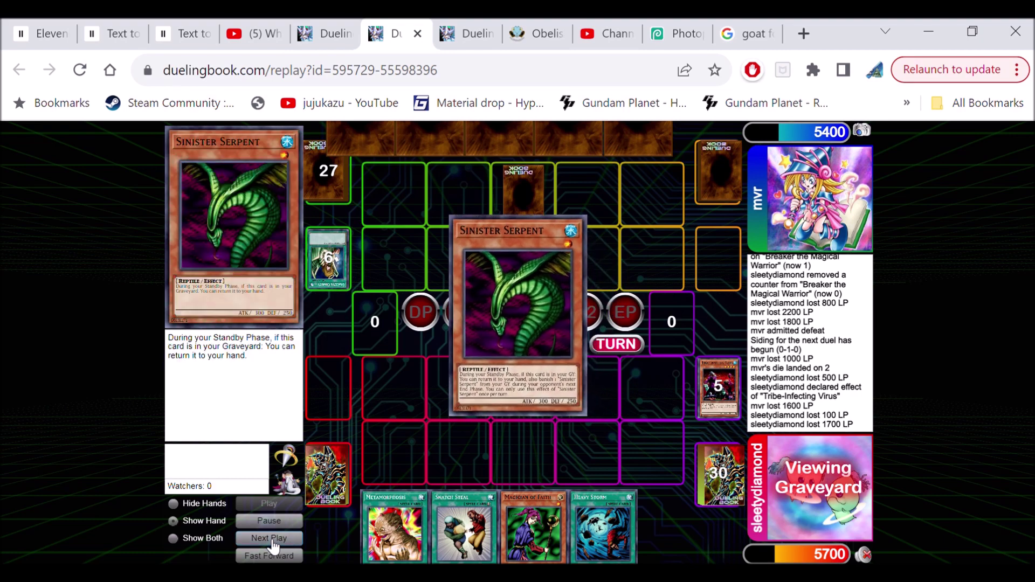
click(275, 539)
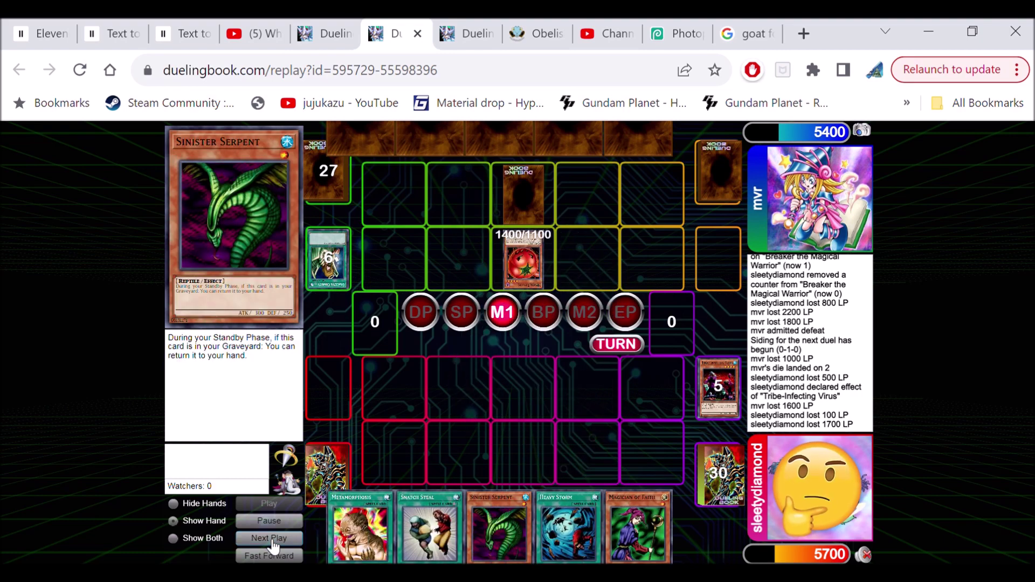
click(275, 540)
click(274, 539)
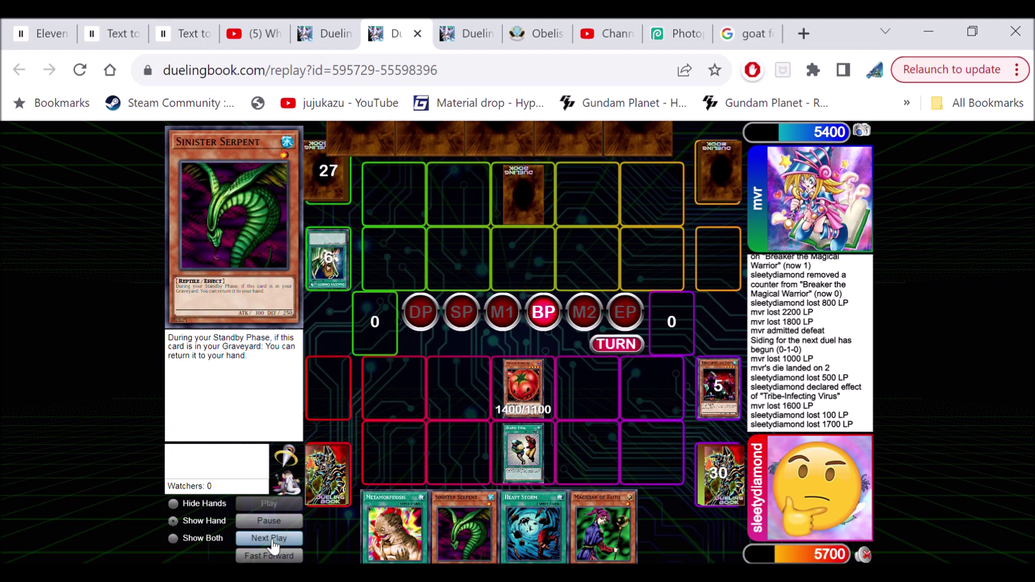
- Play through the attack and the Metamorphosis resolution
click(273, 539)
click(273, 540)
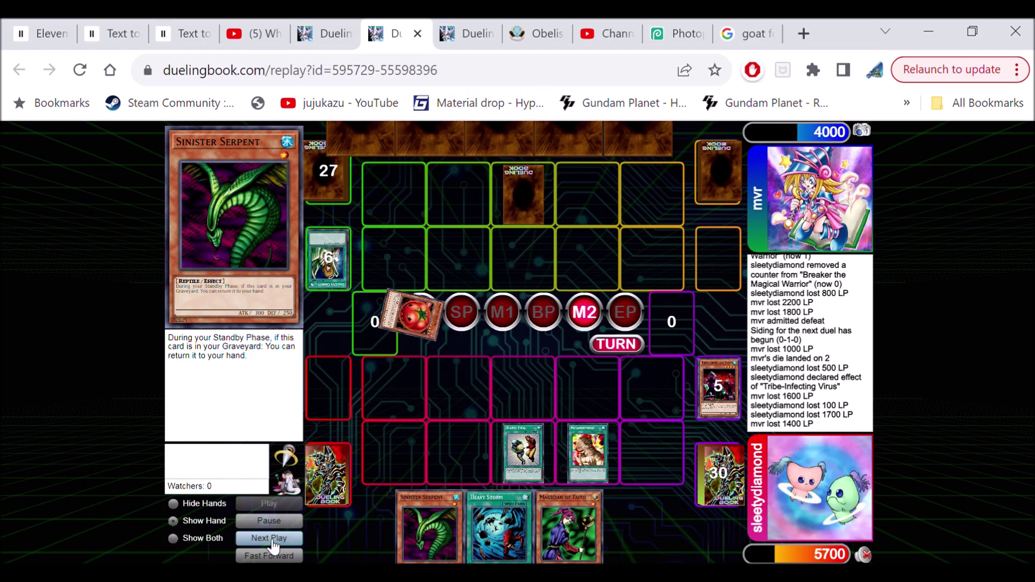
click(273, 539)
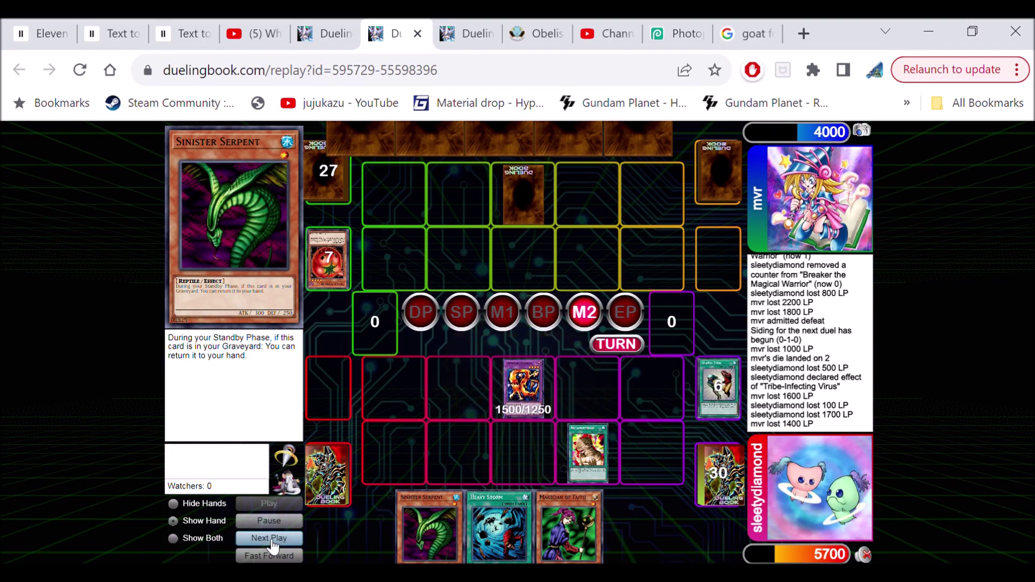
click(274, 540)
- Step through the opponent's summon destroying the 1500/1250 monster, then the player's draw
click(274, 539)
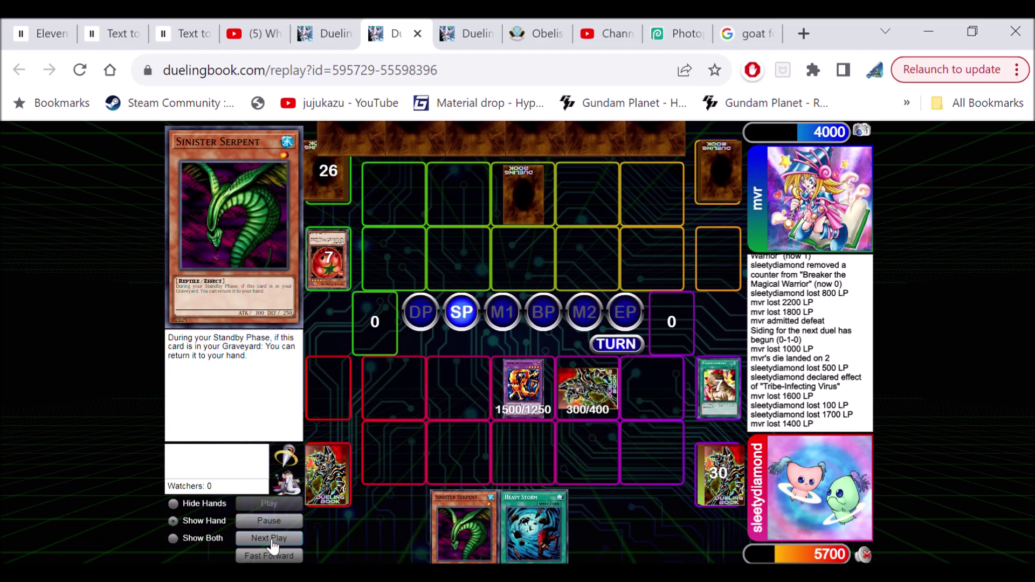
click(273, 540)
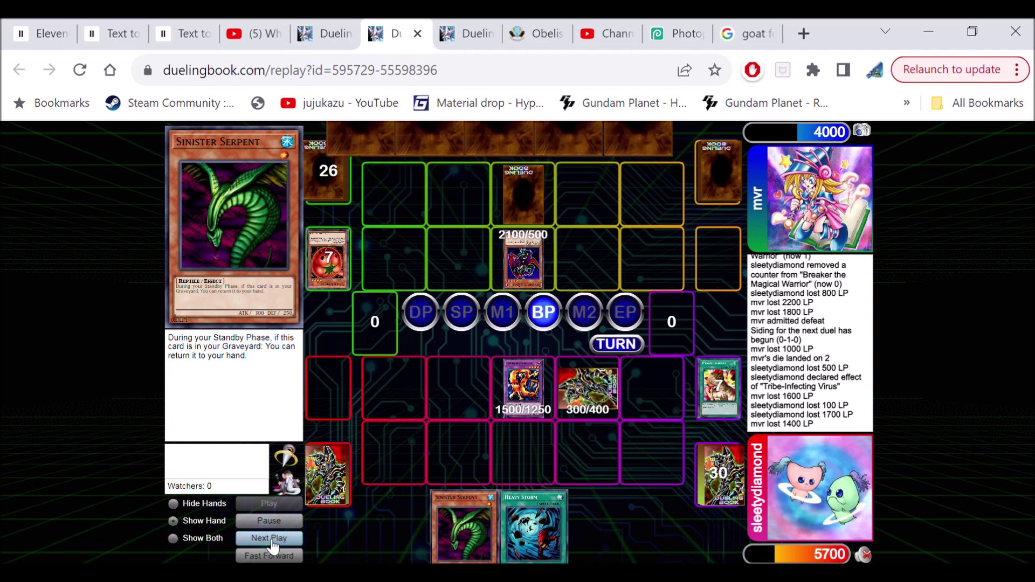
click(274, 539)
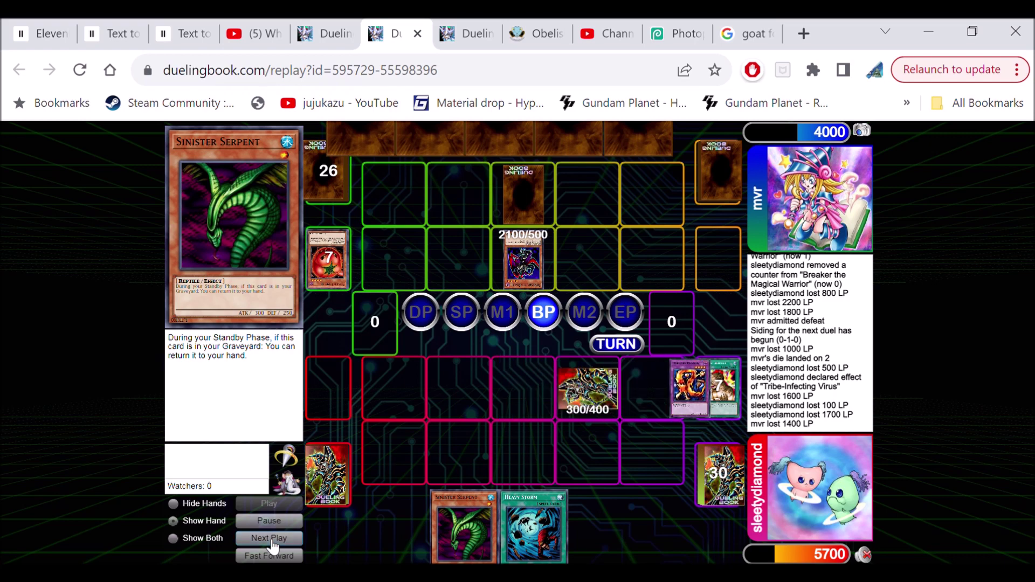
click(274, 540)
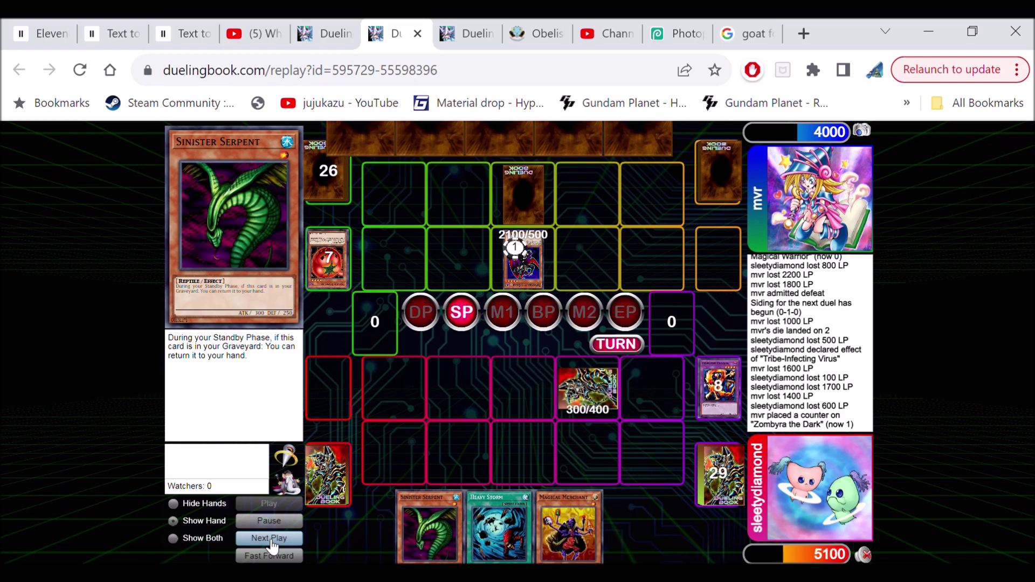
- Show Metamorphosis added, activated and fusion summoned, then its attack damaging mvr to 1900
click(274, 539)
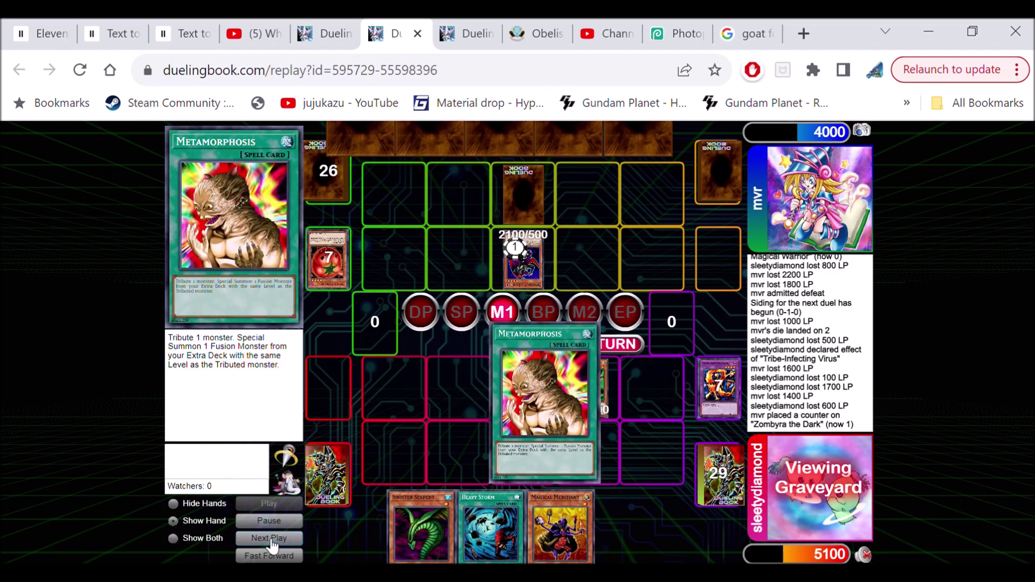
click(274, 540)
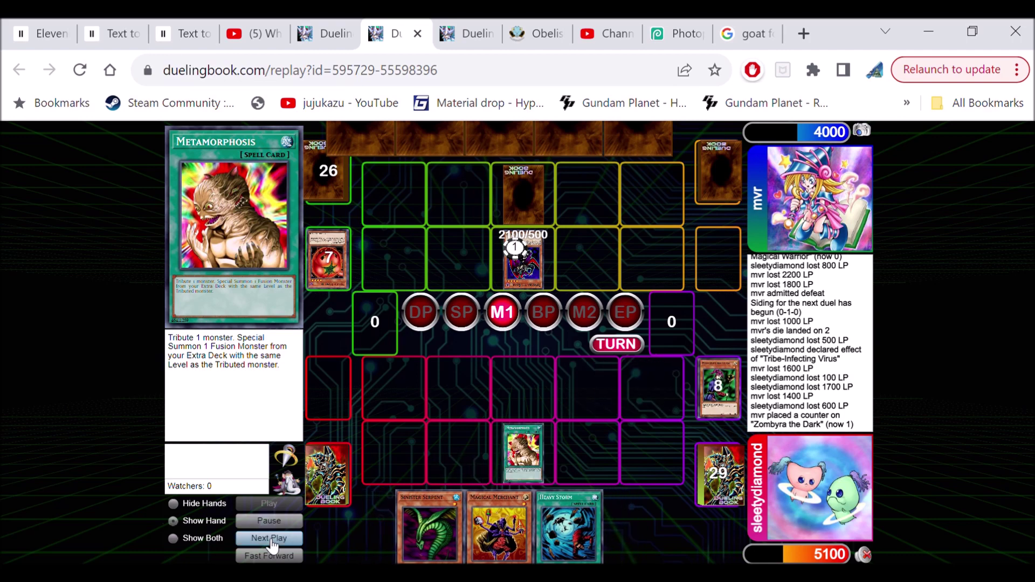
click(273, 539)
click(274, 540)
click(274, 540)
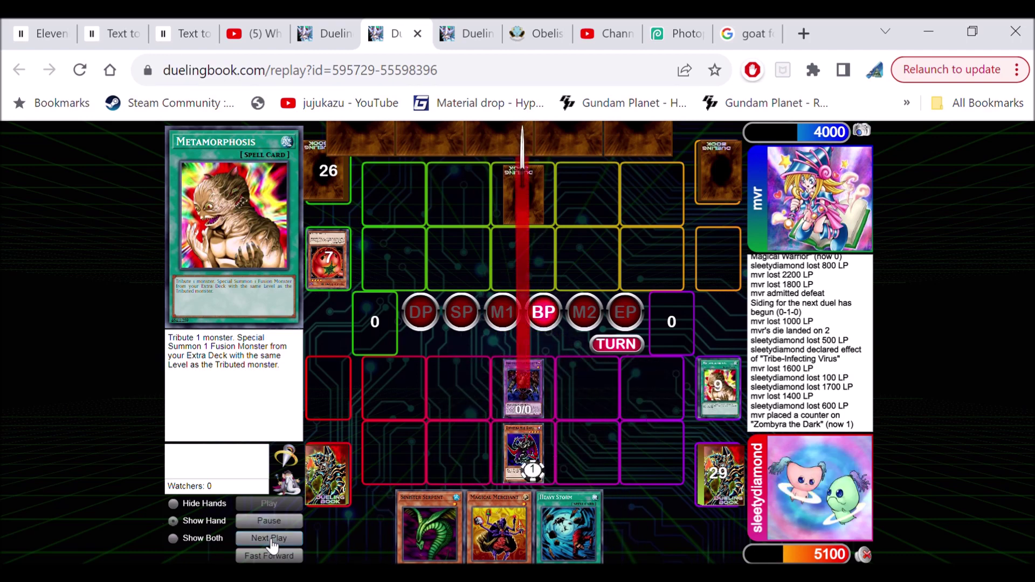
click(274, 540)
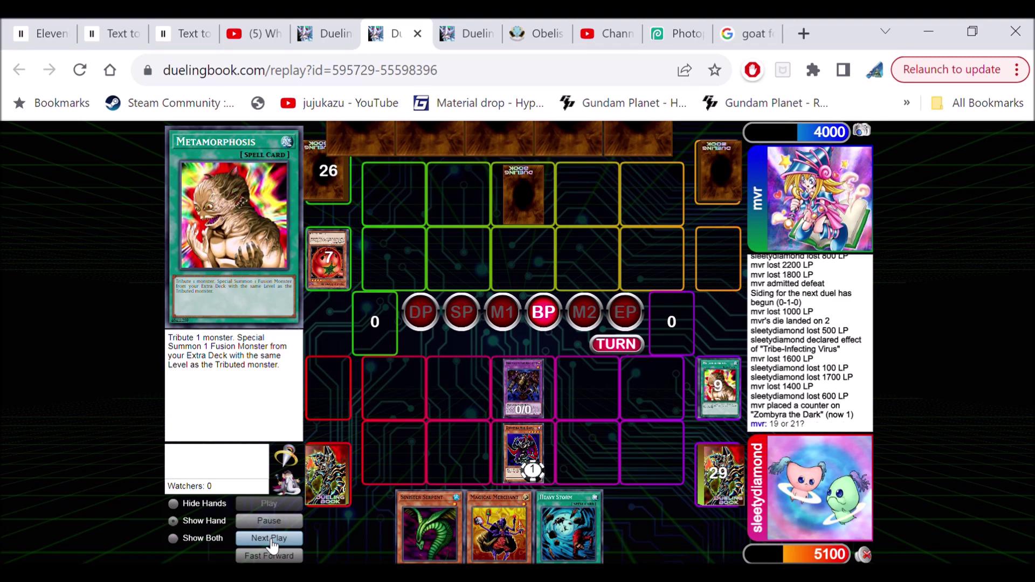
click(274, 539)
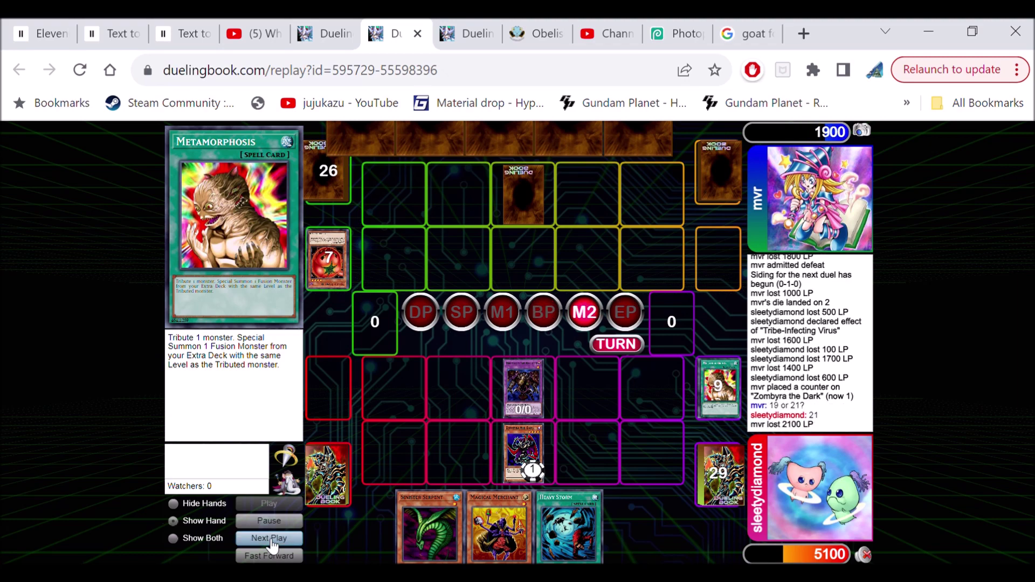
- Step through mvr's draw and the Thunder Dragon deck search
click(273, 540)
click(274, 539)
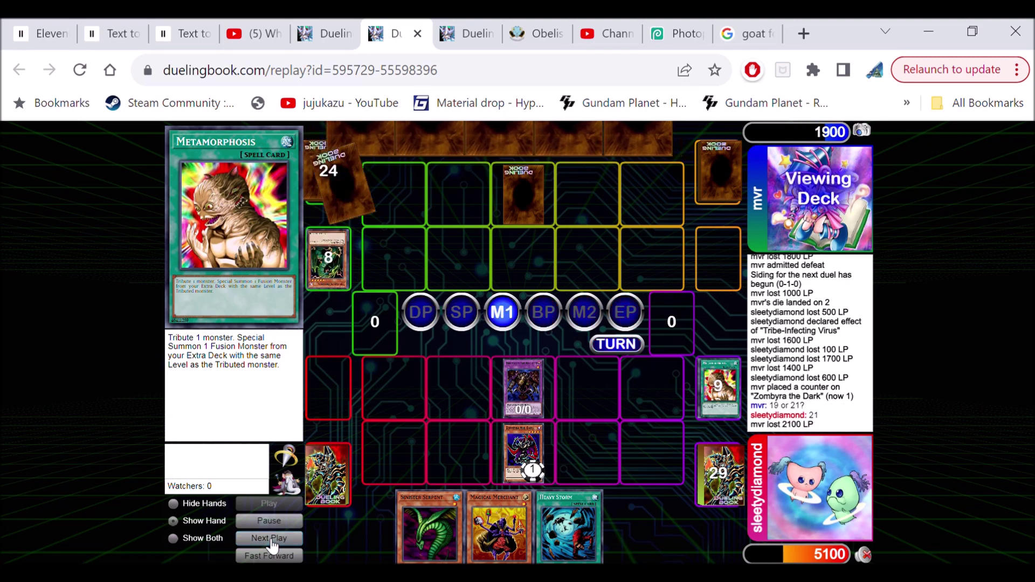
click(273, 540)
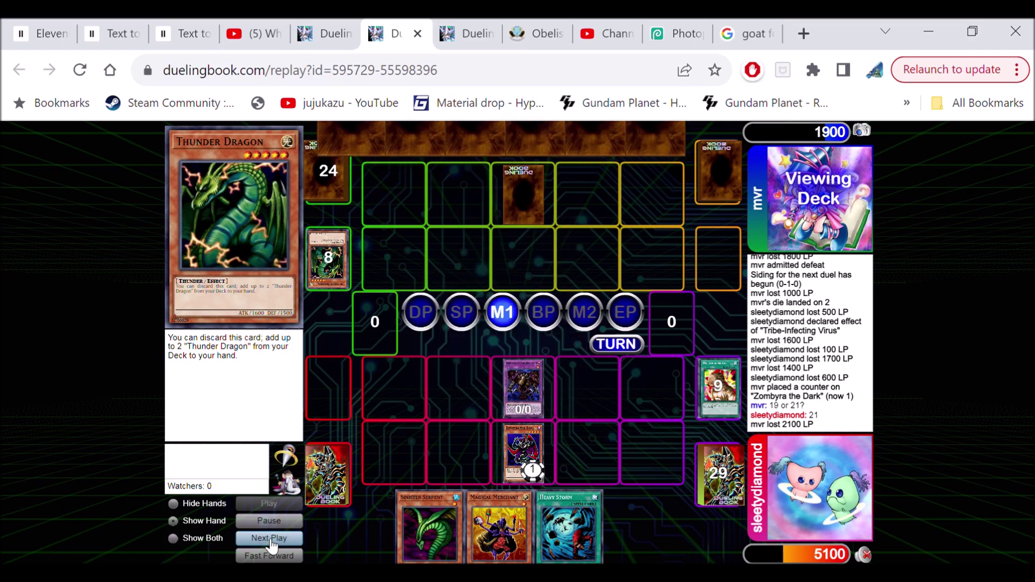
click(274, 539)
click(273, 540)
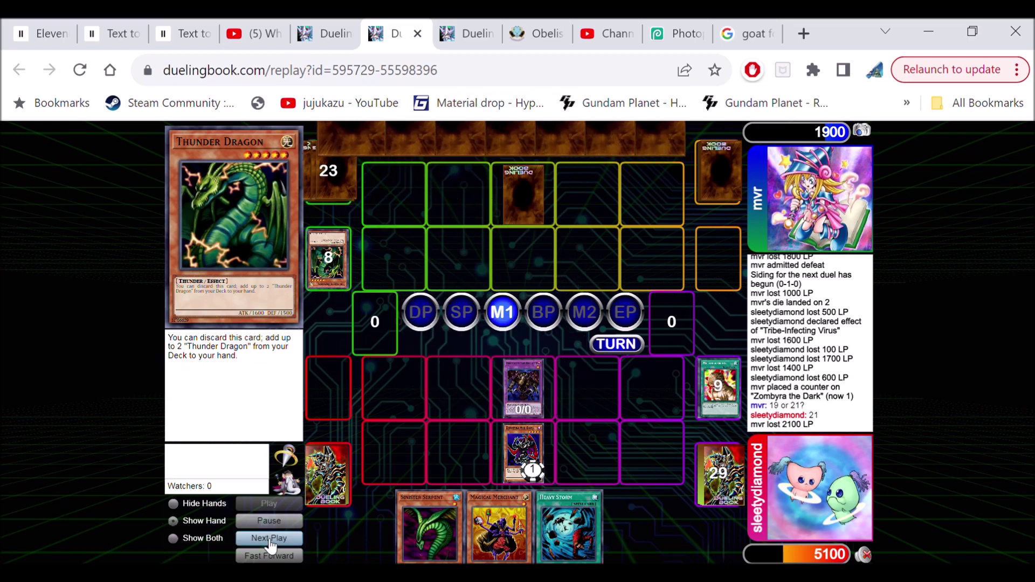
- Play Tribe-Infecting Virus's summon, effect and attack, dropping sleetydiamond to 3500
click(274, 540)
click(273, 540)
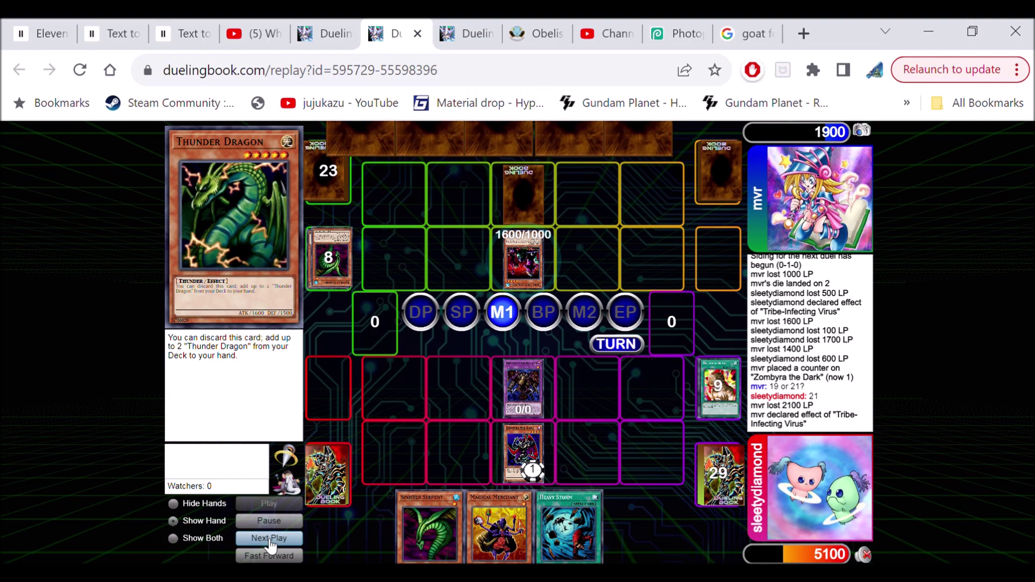
click(274, 539)
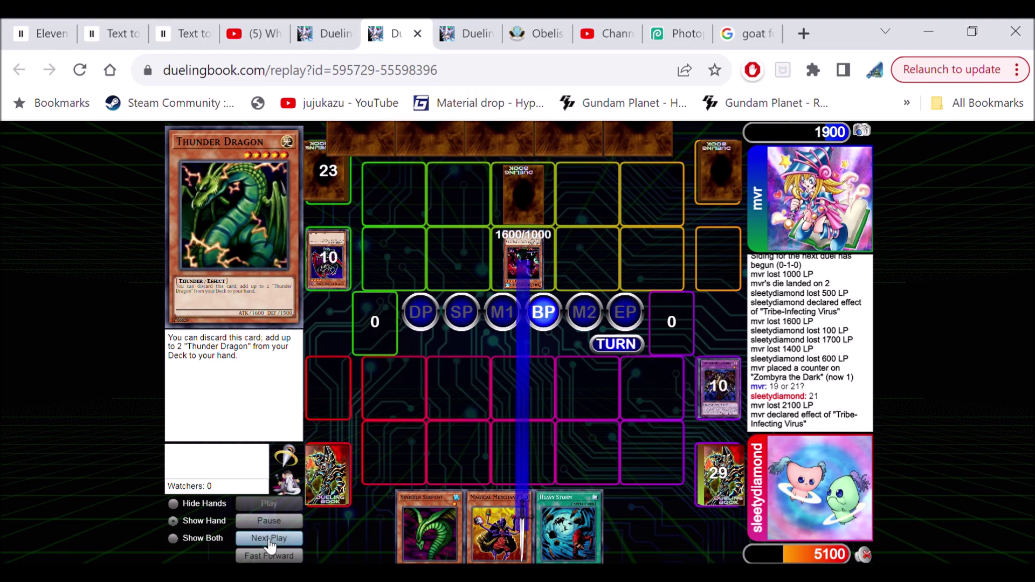
click(271, 539)
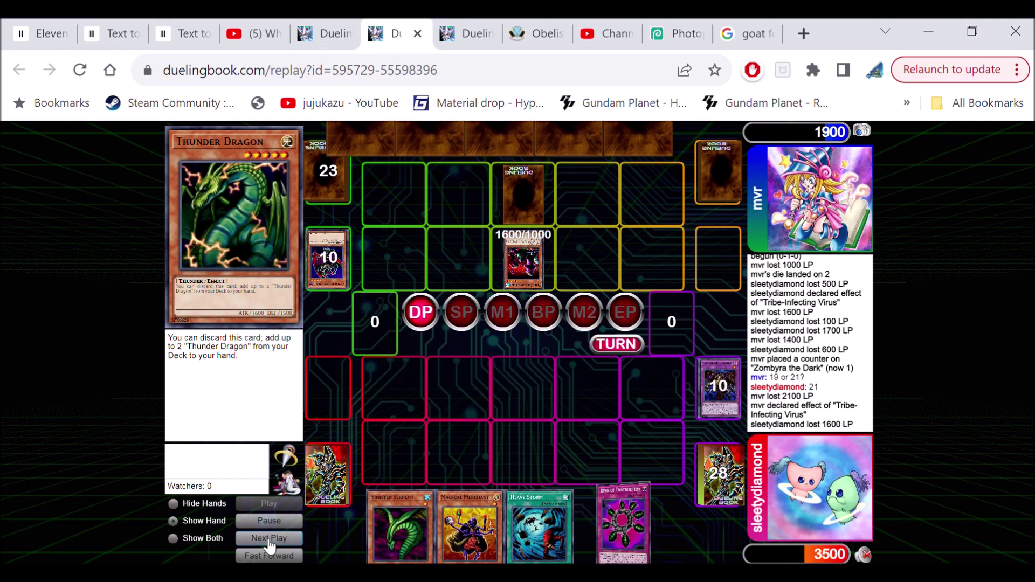
- Step through the player's turn and Sinister Serpent returning in the standby phase
click(271, 539)
click(271, 539)
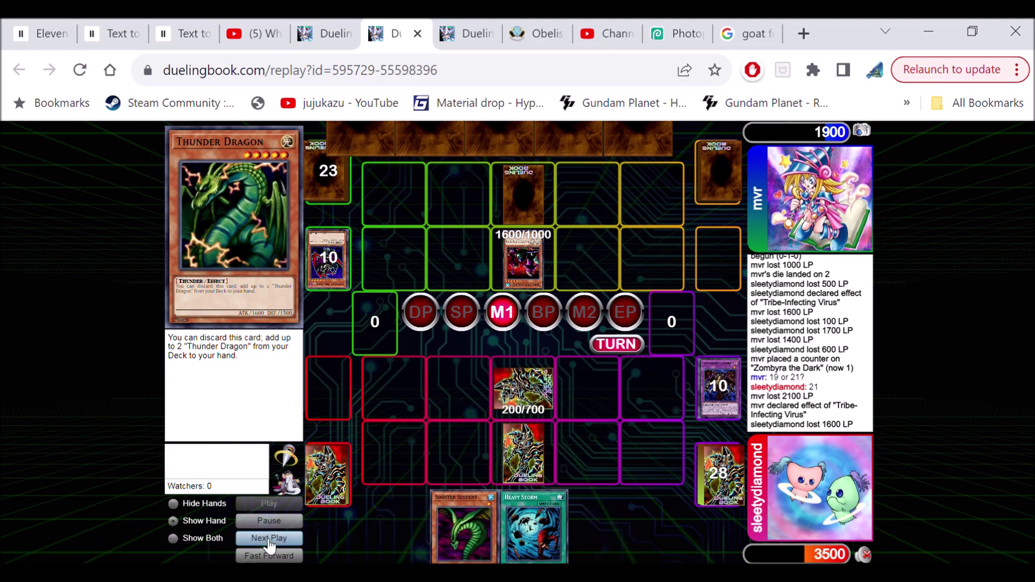
click(271, 540)
click(272, 539)
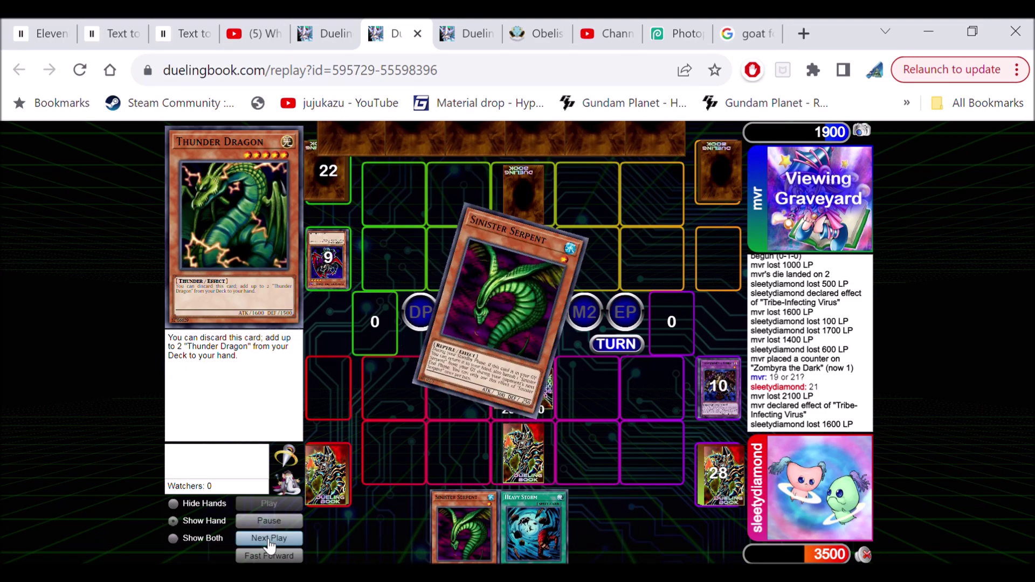
click(271, 540)
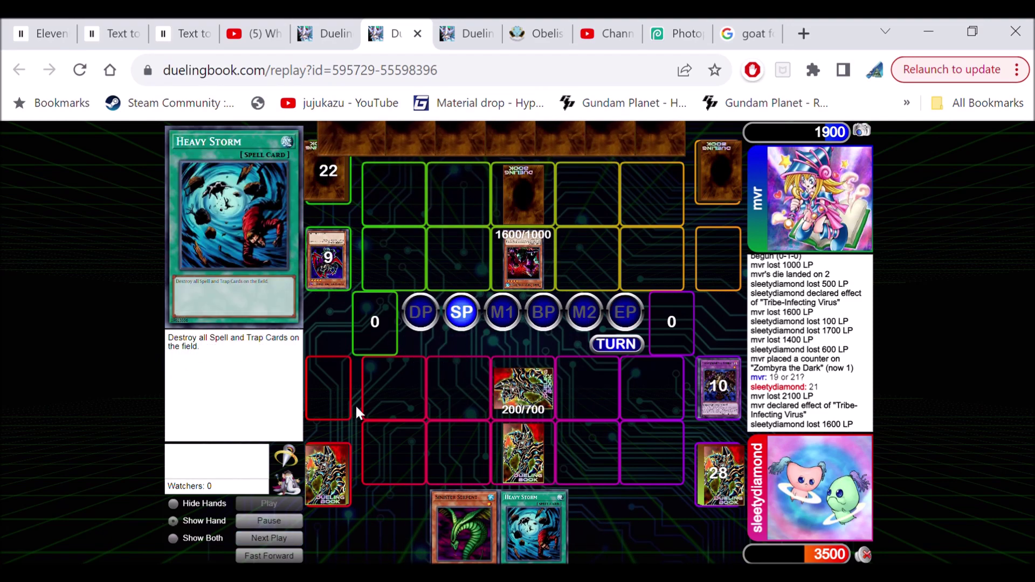
- Show the spell destroying cards, both players losing 1600 LP, and the 2100/500 attack destroying the 200/700
click(272, 539)
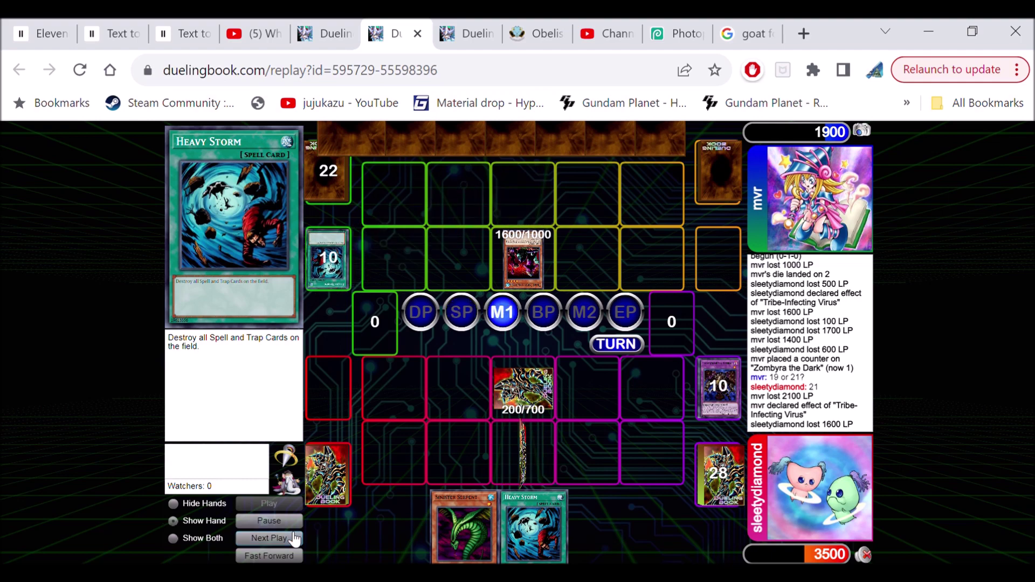
click(271, 539)
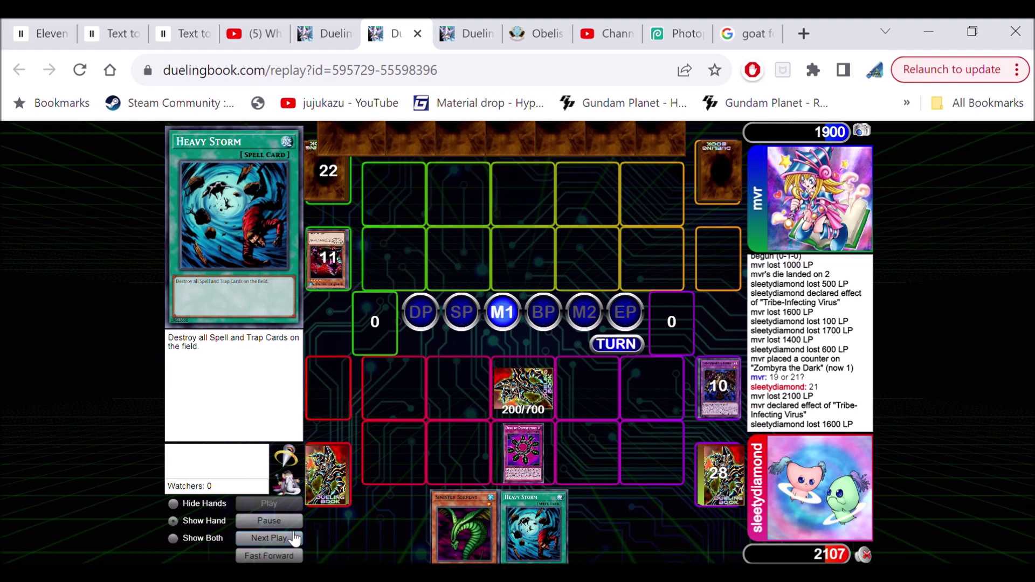
click(271, 539)
click(271, 540)
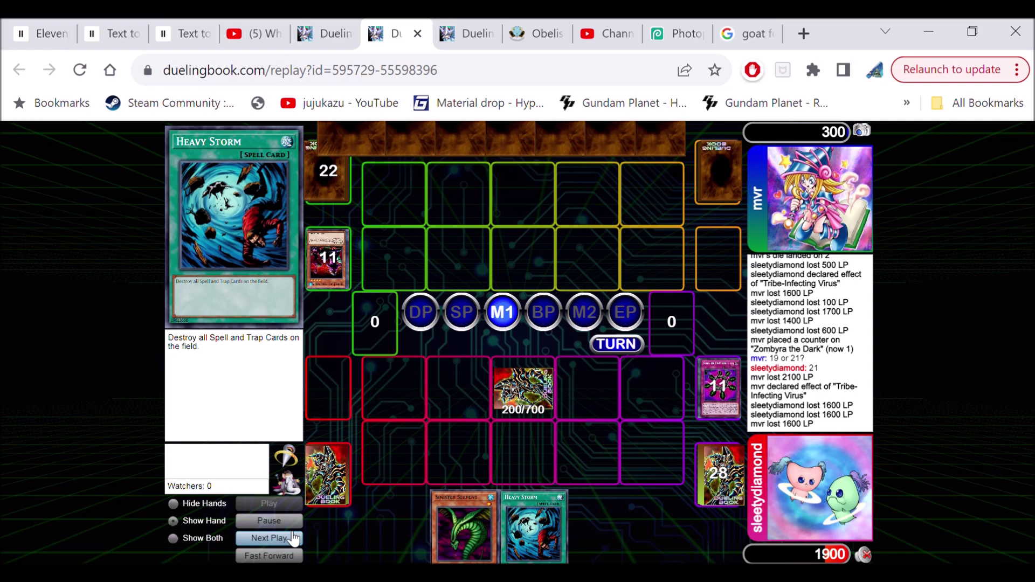
click(271, 539)
click(270, 539)
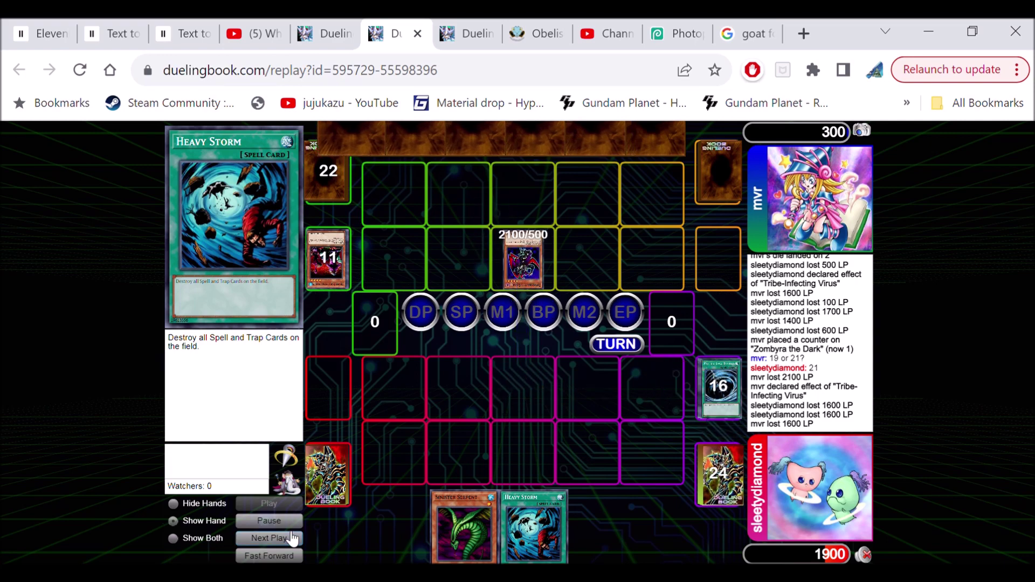
- Play Mystical Space Typhoon, two set cards, and the duel's end to the First/Second choice
click(293, 541)
click(293, 540)
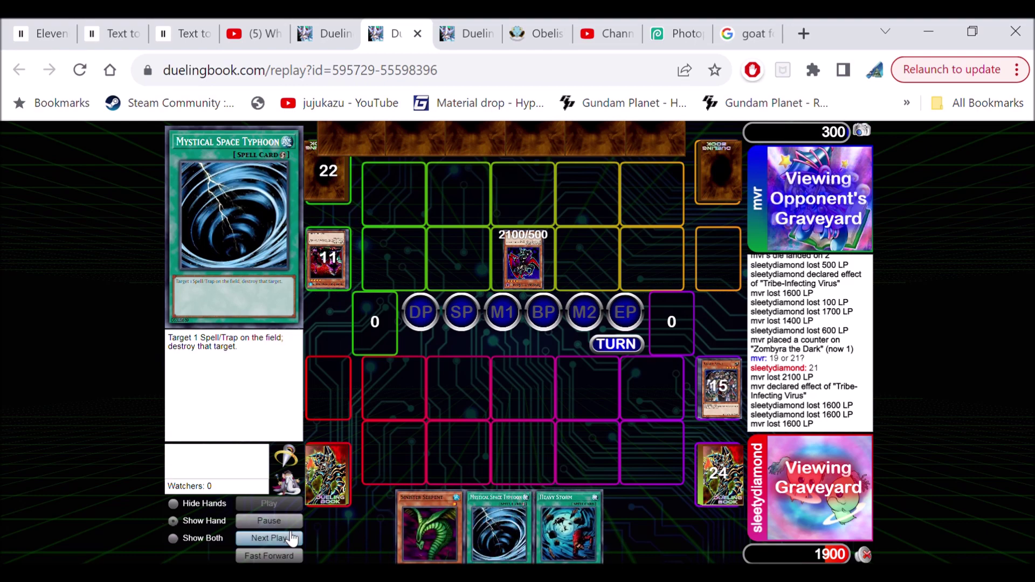
click(292, 540)
click(293, 540)
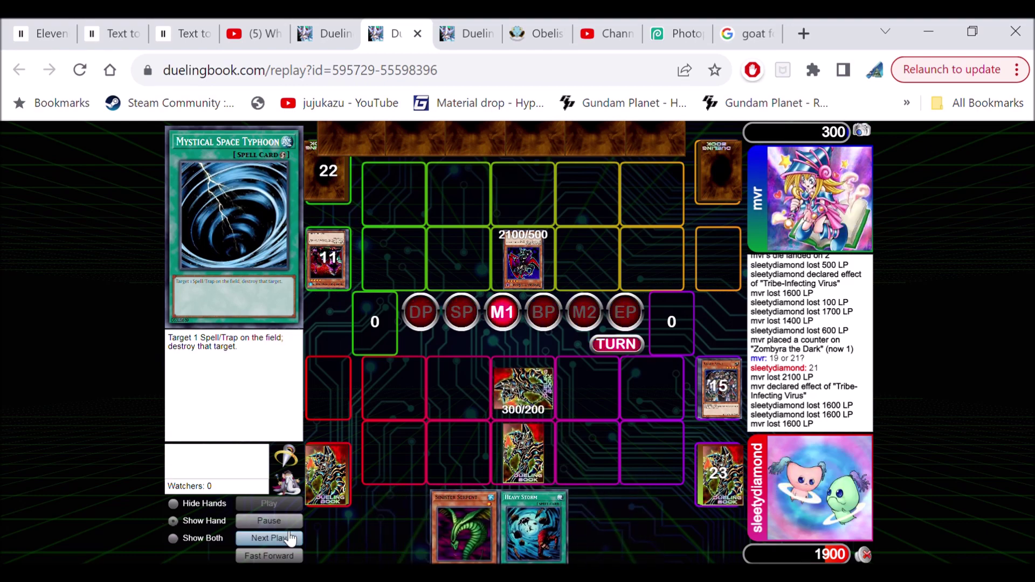
click(294, 540)
click(293, 540)
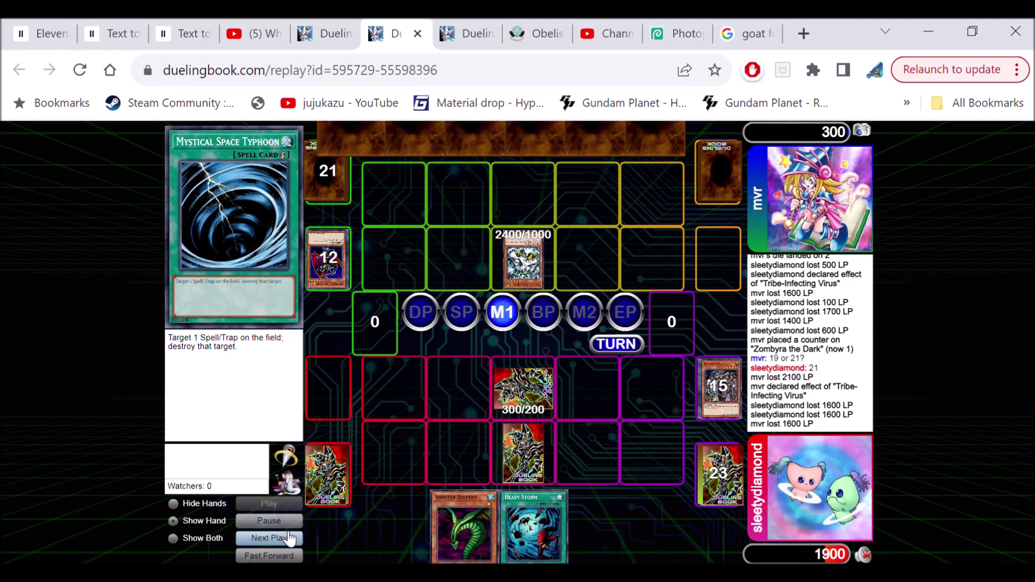
click(291, 539)
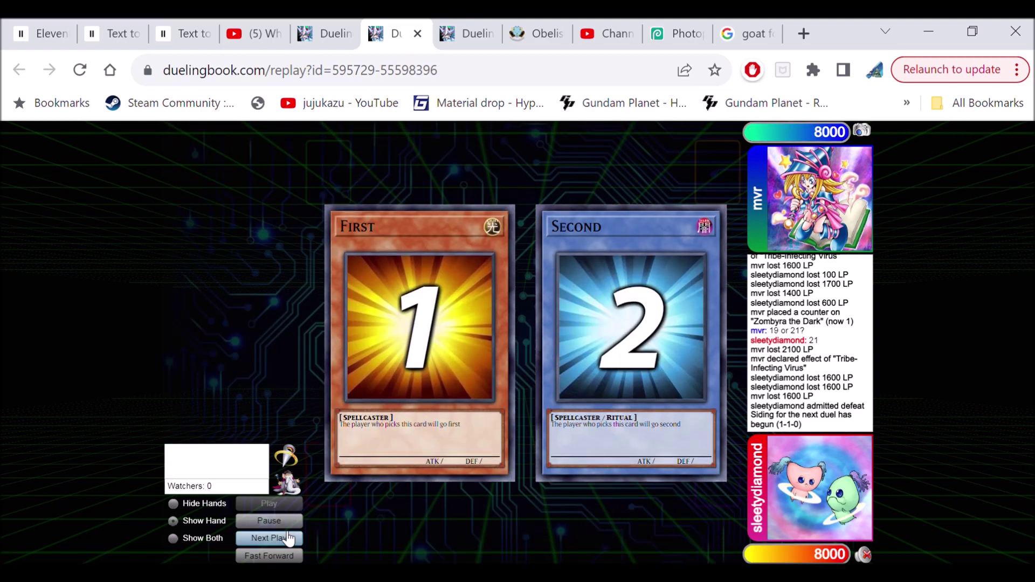
- Step from the new decks and opening hands through Pot of Greed to the 1500/1600 summon
click(290, 539)
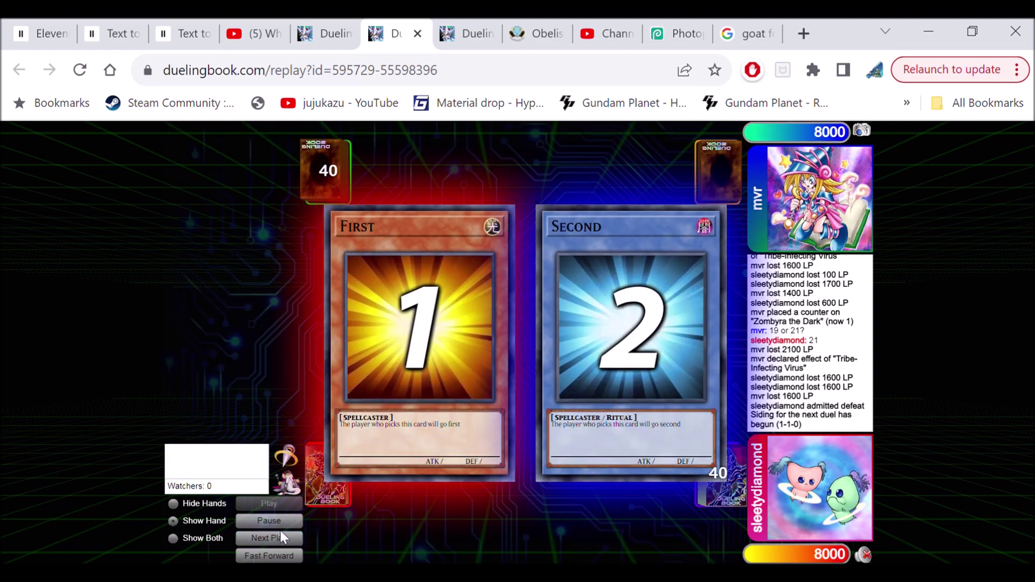
click(281, 534)
click(281, 538)
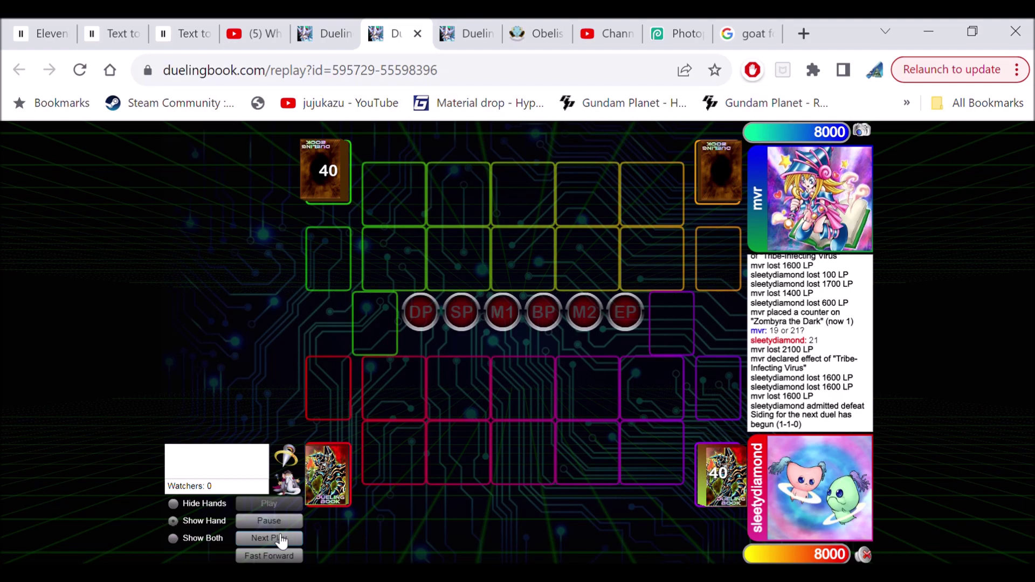
click(281, 539)
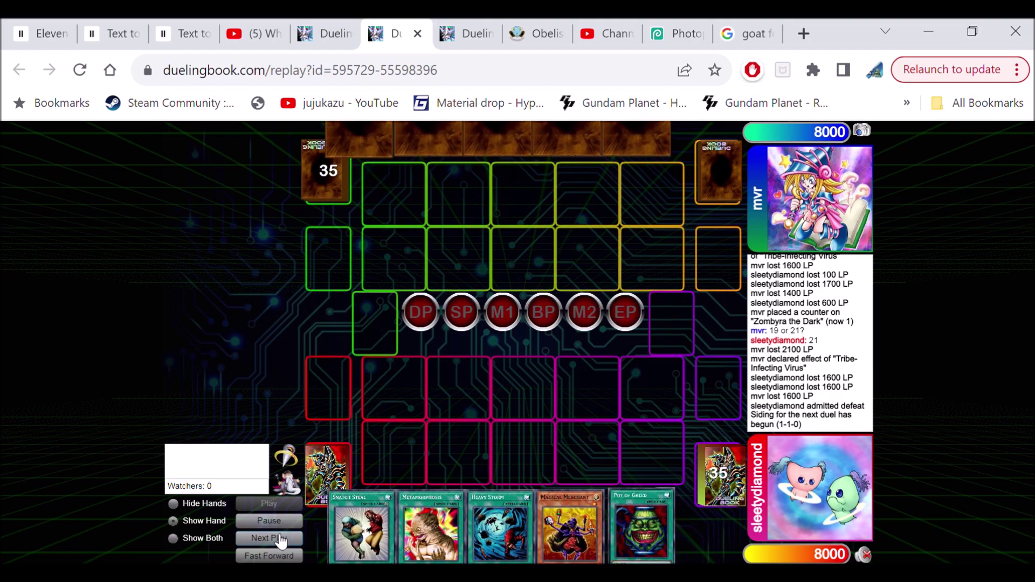
click(281, 538)
click(280, 539)
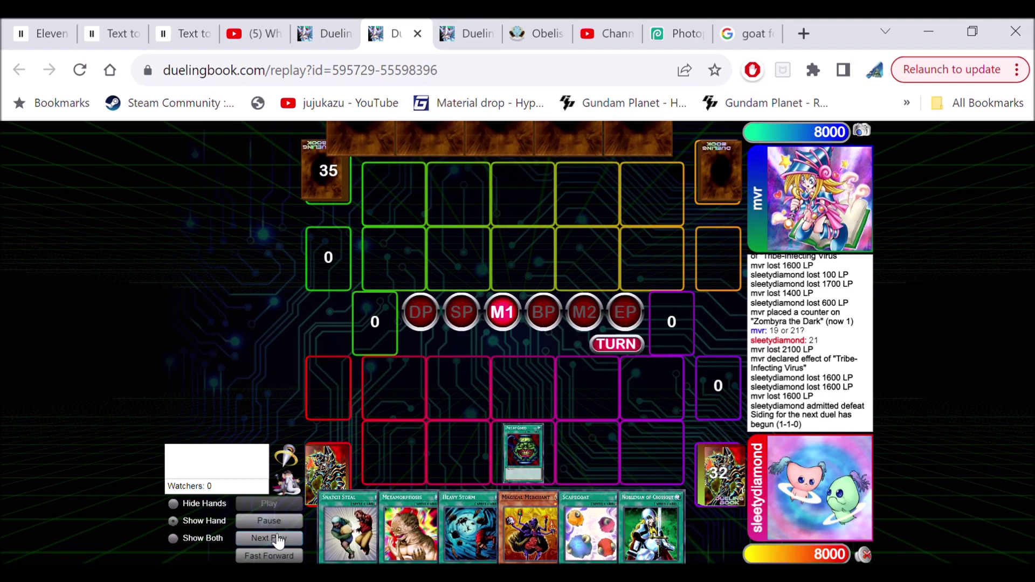
click(281, 539)
click(281, 539)
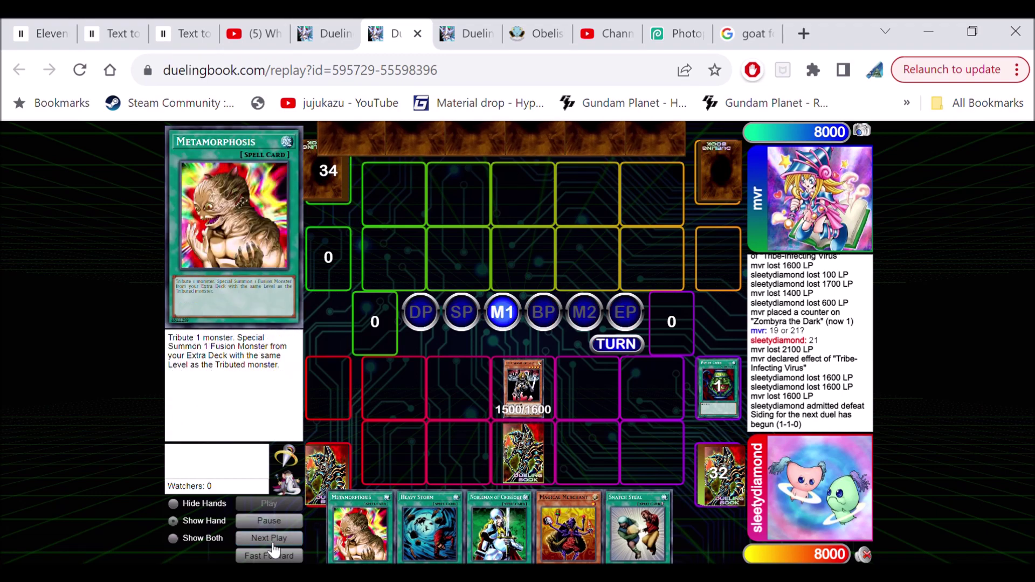
- Show the opponent setting a 1400/800 monster, the attack and the turn change
click(270, 538)
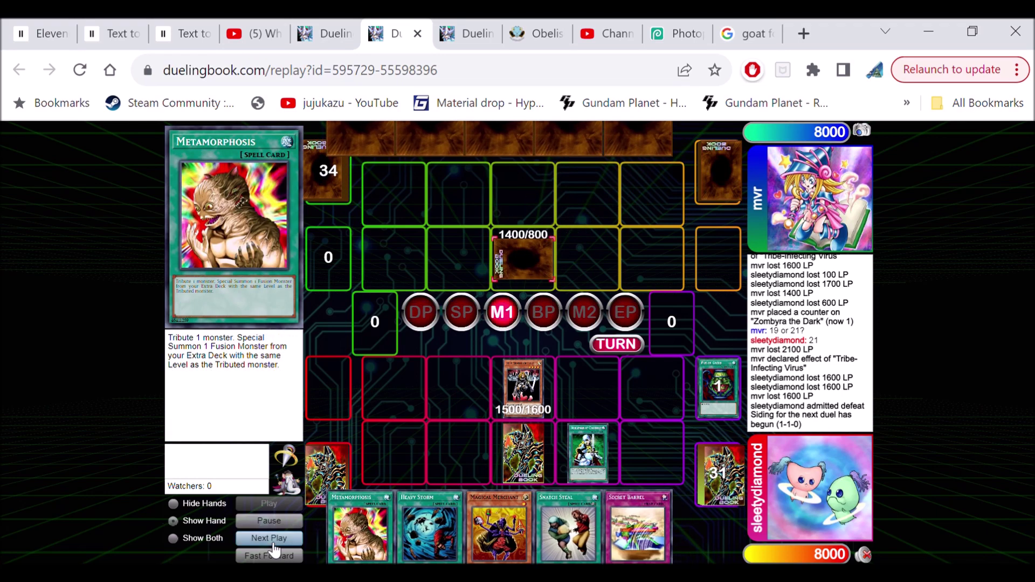
click(269, 539)
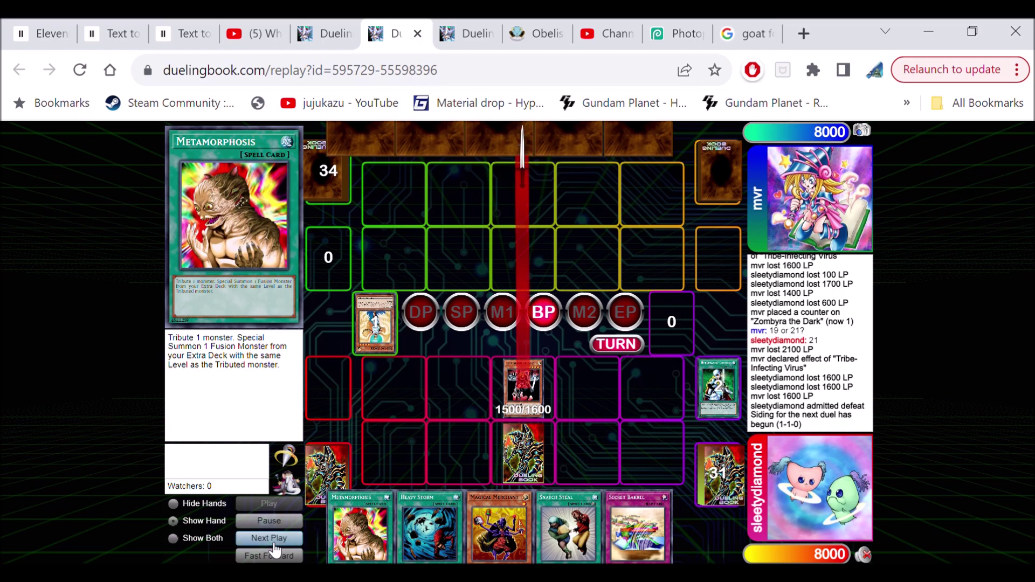
click(270, 539)
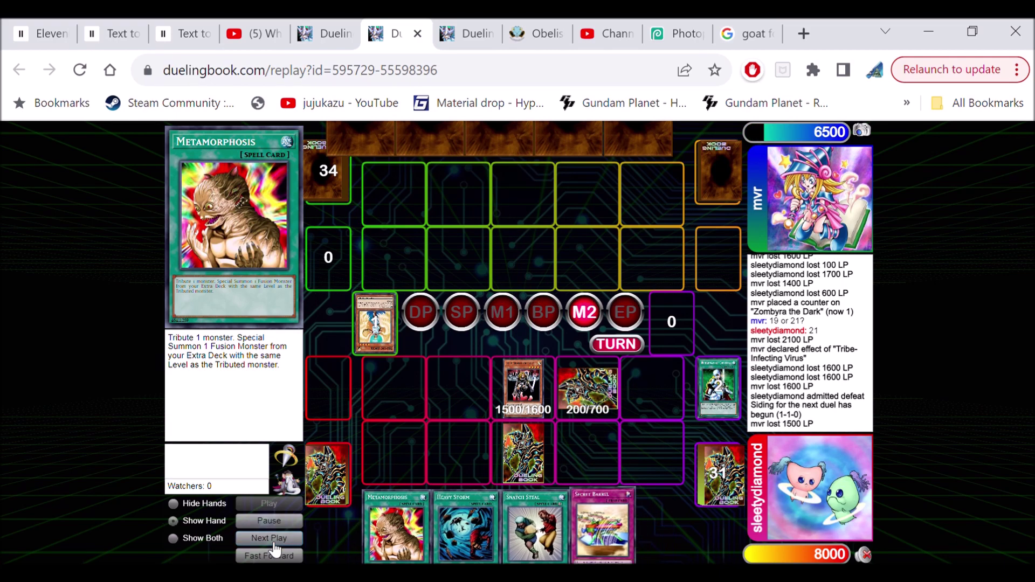
click(270, 540)
- Step through the opponent's spell card, draws and Pot of Greed
click(270, 539)
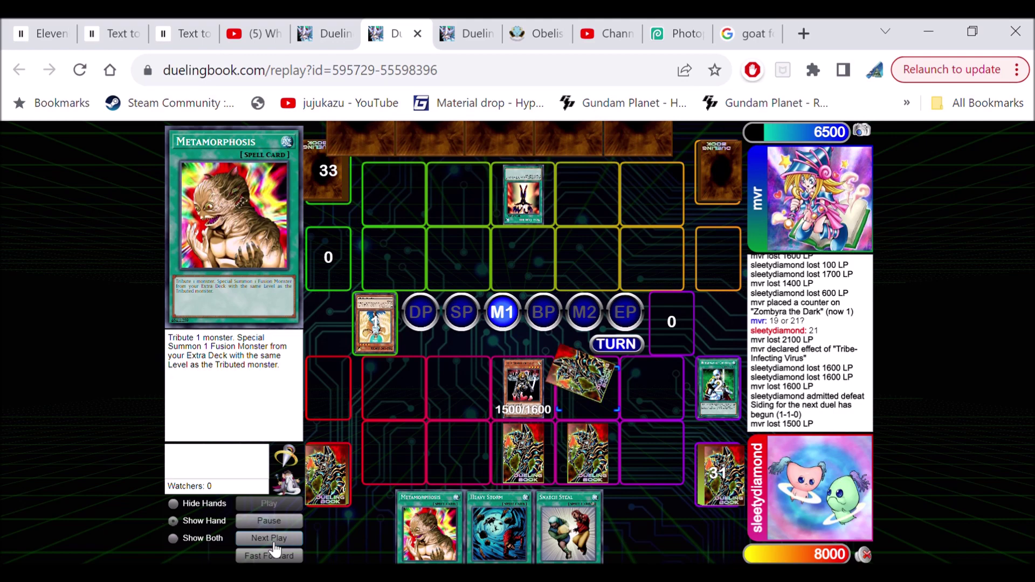
click(269, 539)
click(270, 538)
click(270, 539)
click(269, 539)
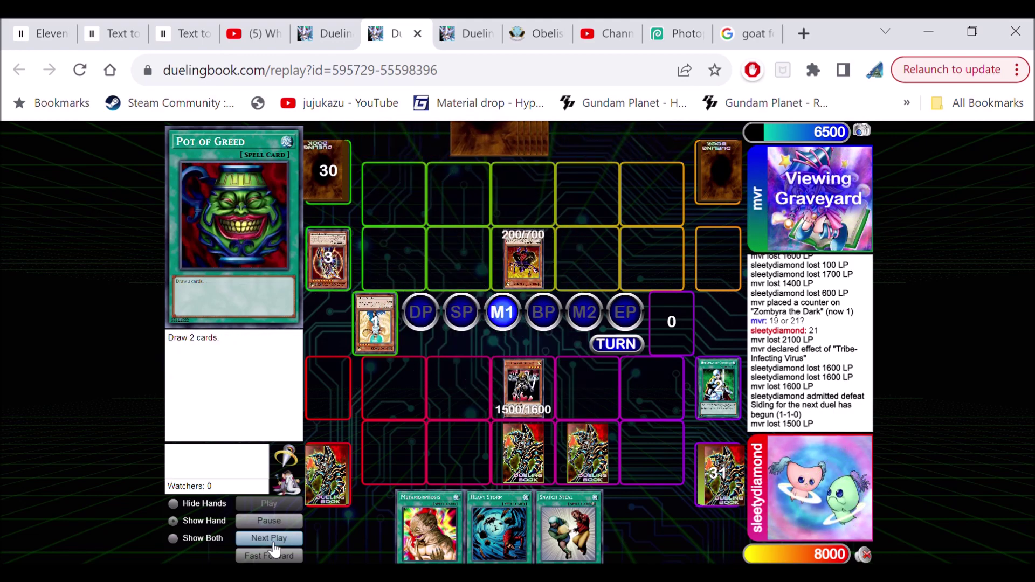
- Advance as the opponent places a monster and the graveyard grows to 8
click(269, 539)
click(269, 539)
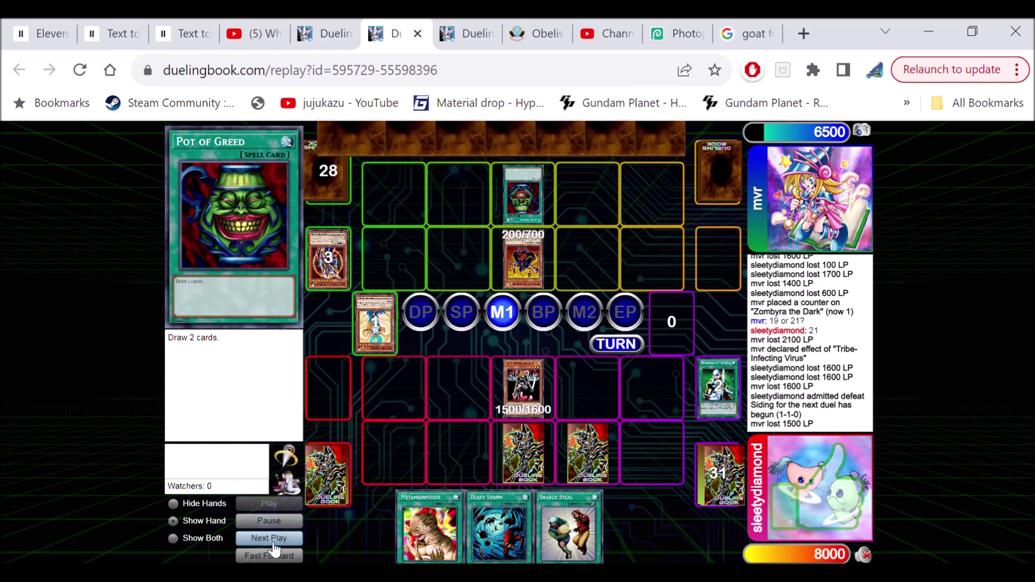
click(269, 539)
click(270, 539)
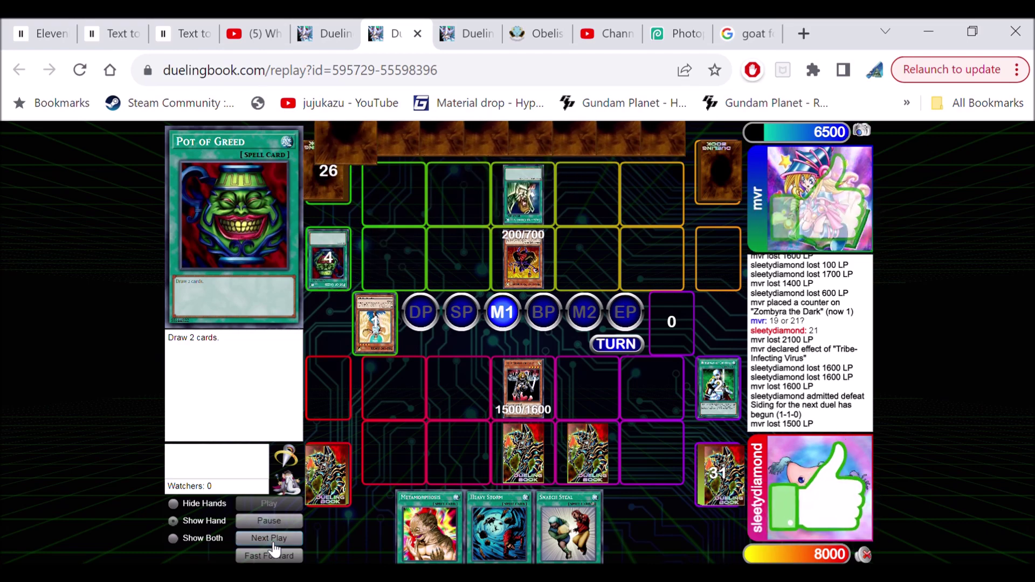
click(269, 539)
click(270, 539)
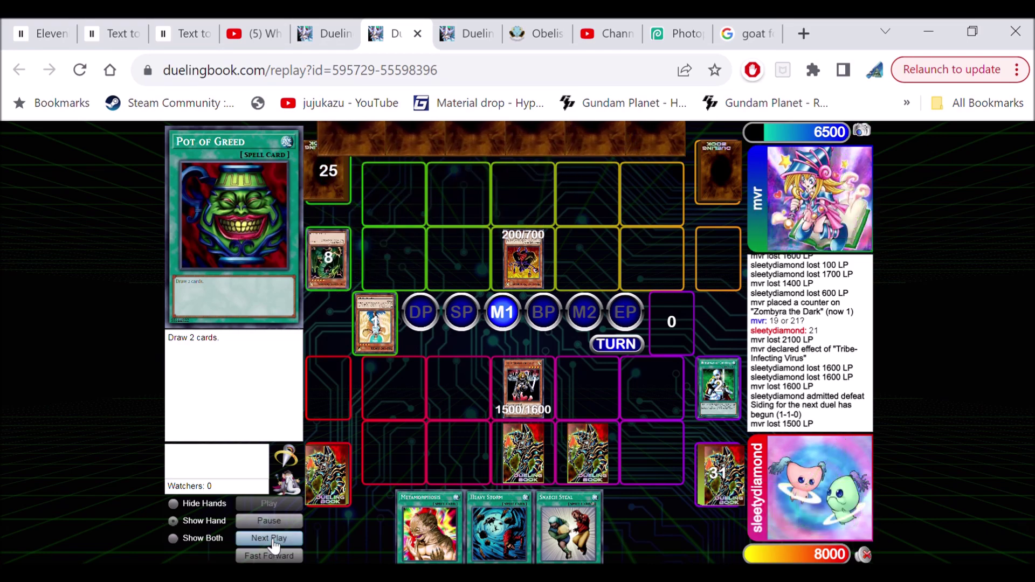
- Play the Thunder Dragon search, the 1600/1000 summon and its battle phase attack
click(270, 539)
click(269, 538)
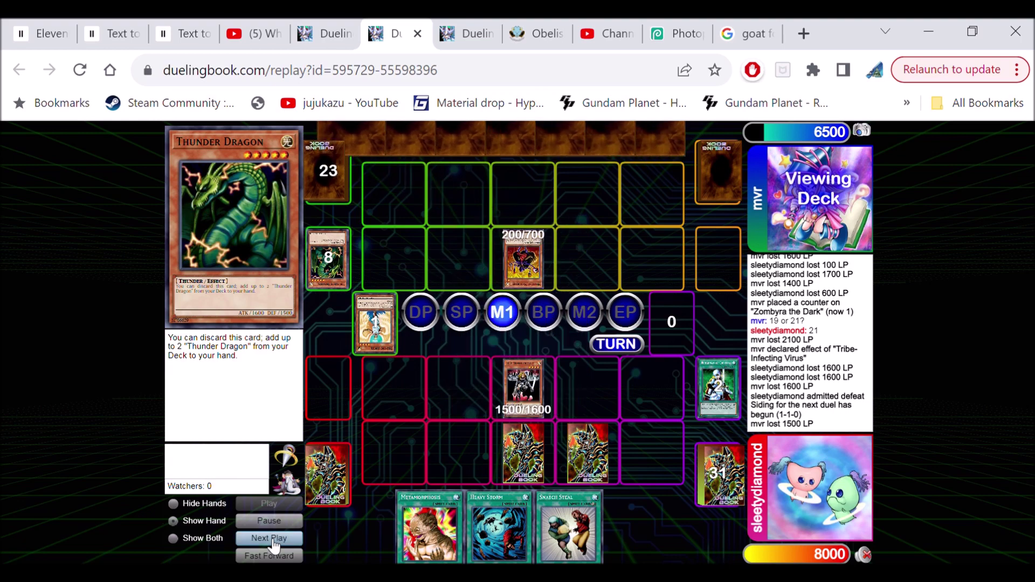
click(270, 538)
click(269, 539)
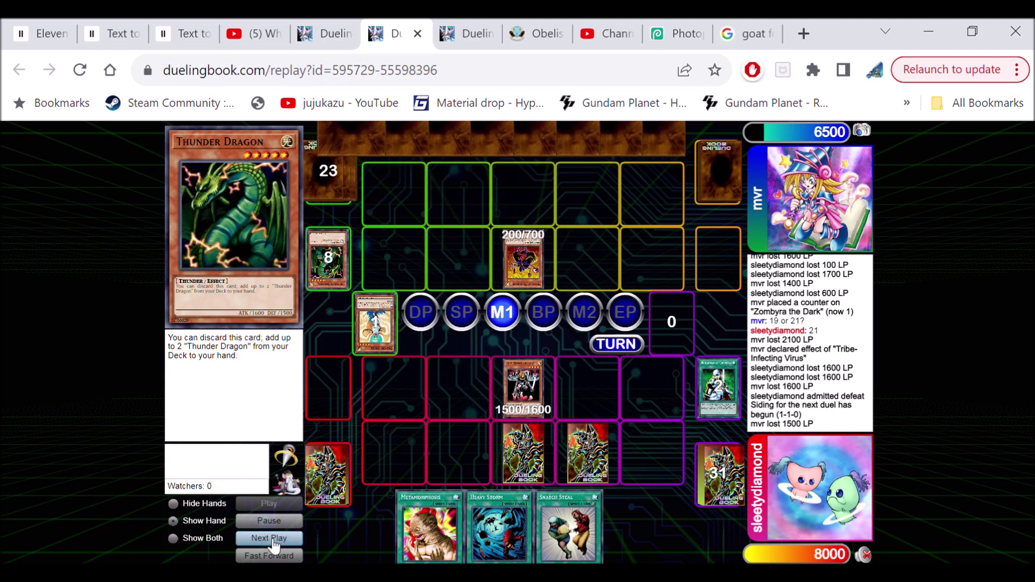
click(270, 539)
click(269, 539)
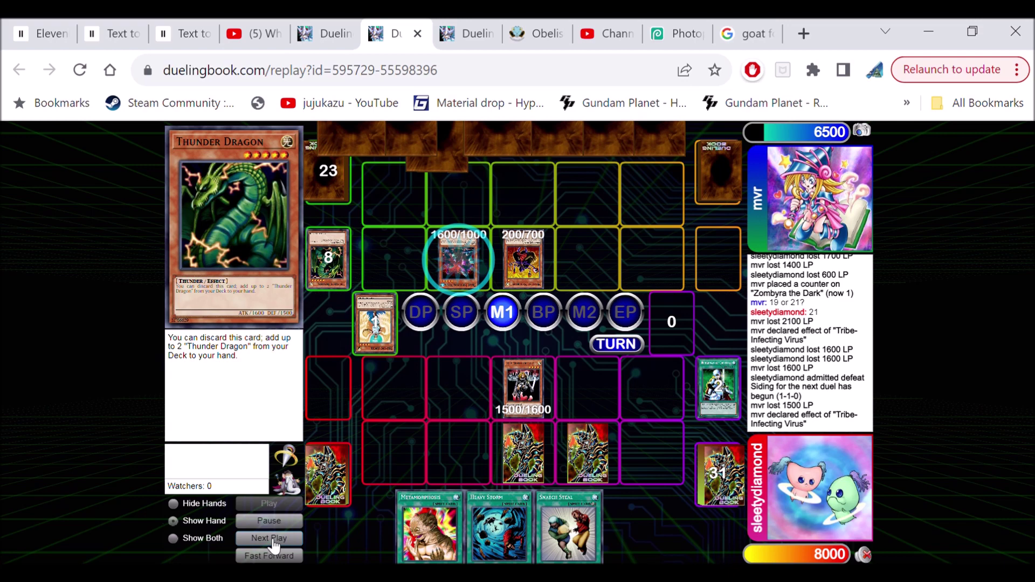
click(270, 539)
click(269, 539)
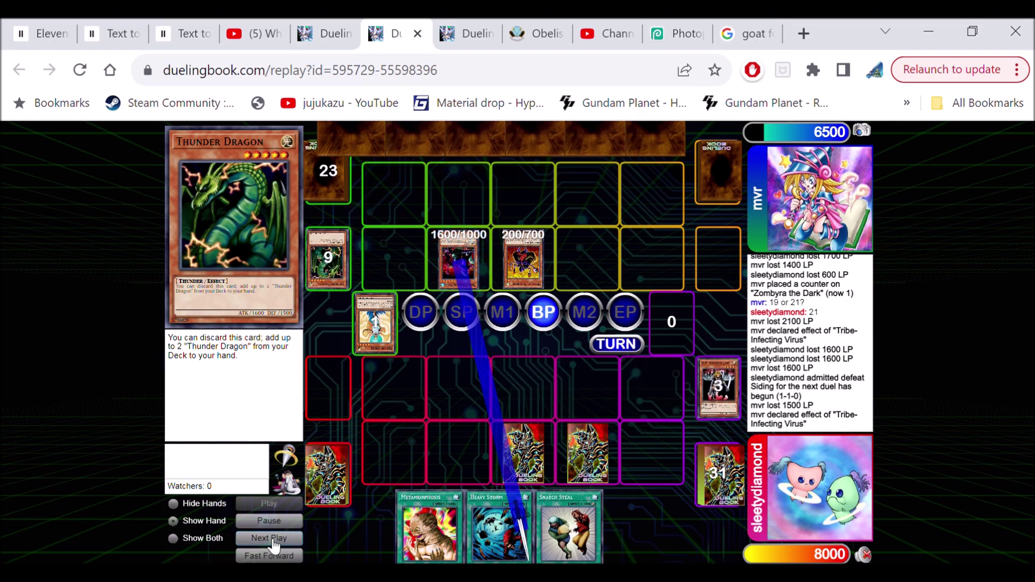
- Show Scapegoat creating three goat tokens
click(269, 538)
click(270, 539)
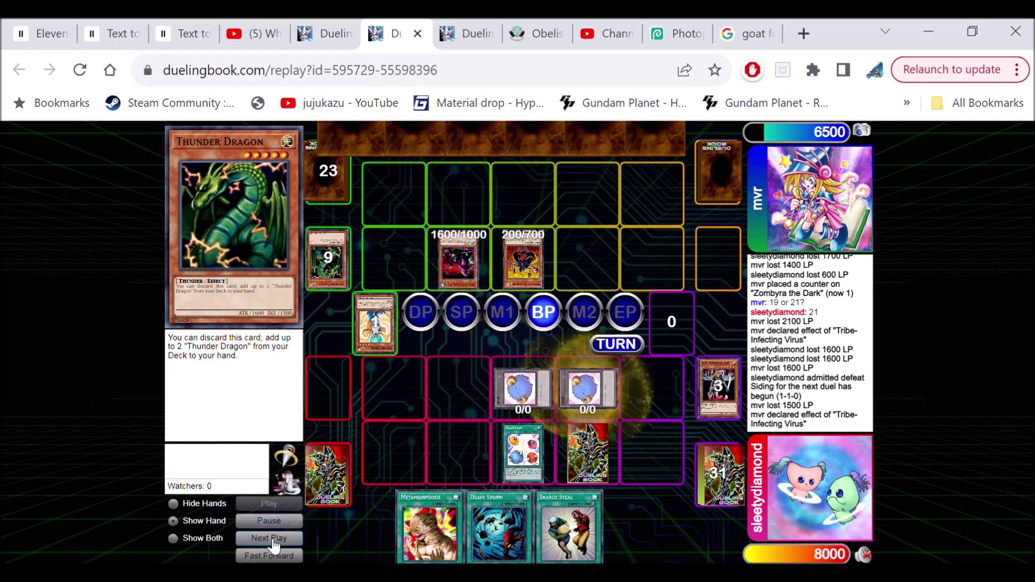
click(269, 538)
click(270, 539)
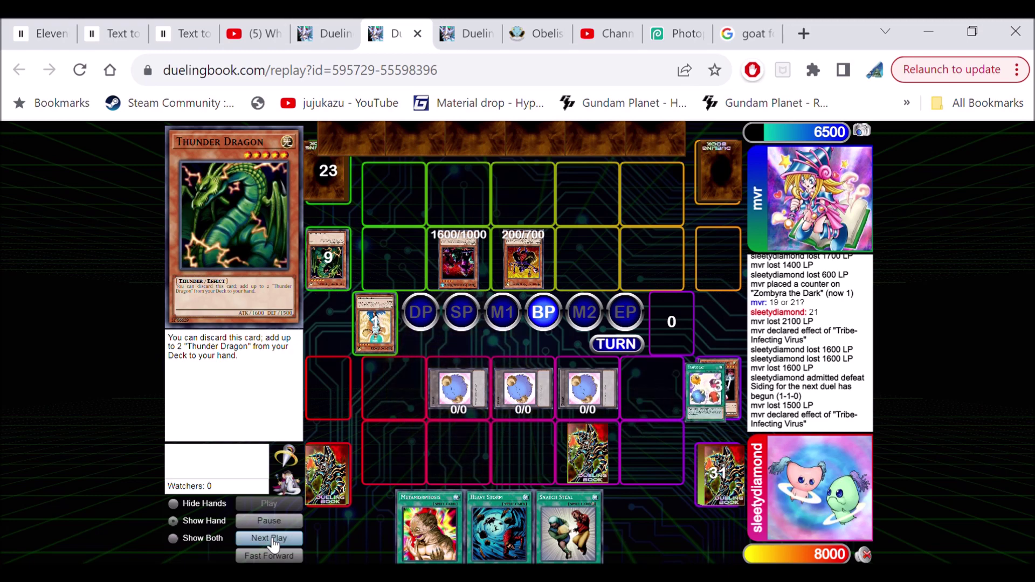
- Step through the main phase 2 effect destroying the goat tokens to the player's turn
click(269, 538)
click(270, 539)
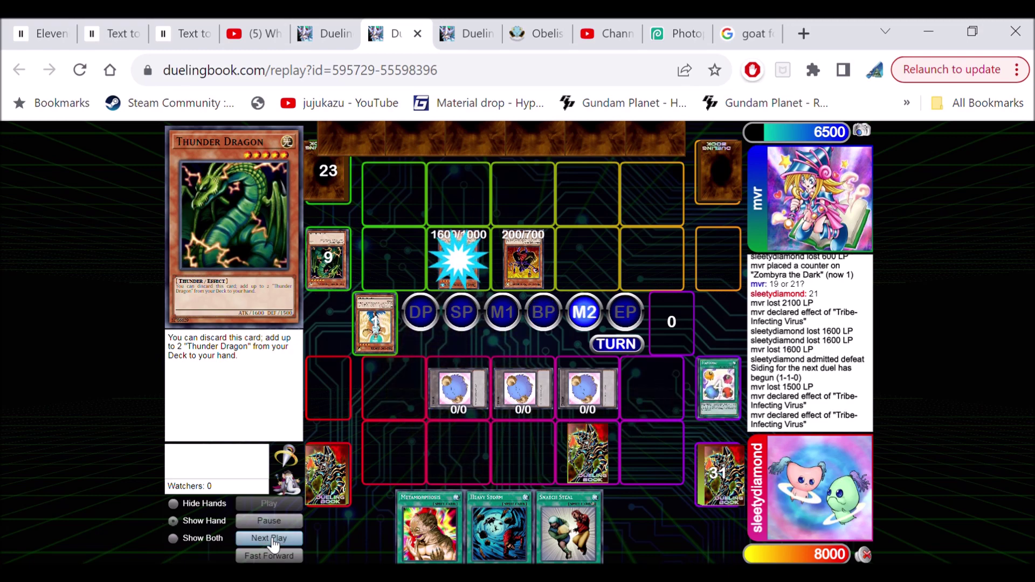
click(269, 539)
click(269, 539)
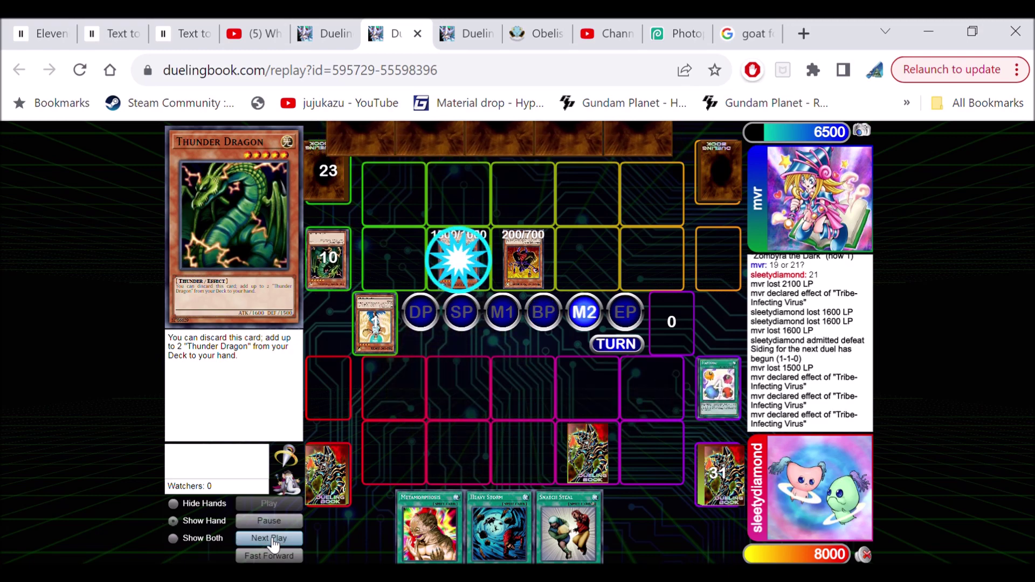
click(270, 540)
click(269, 538)
click(270, 539)
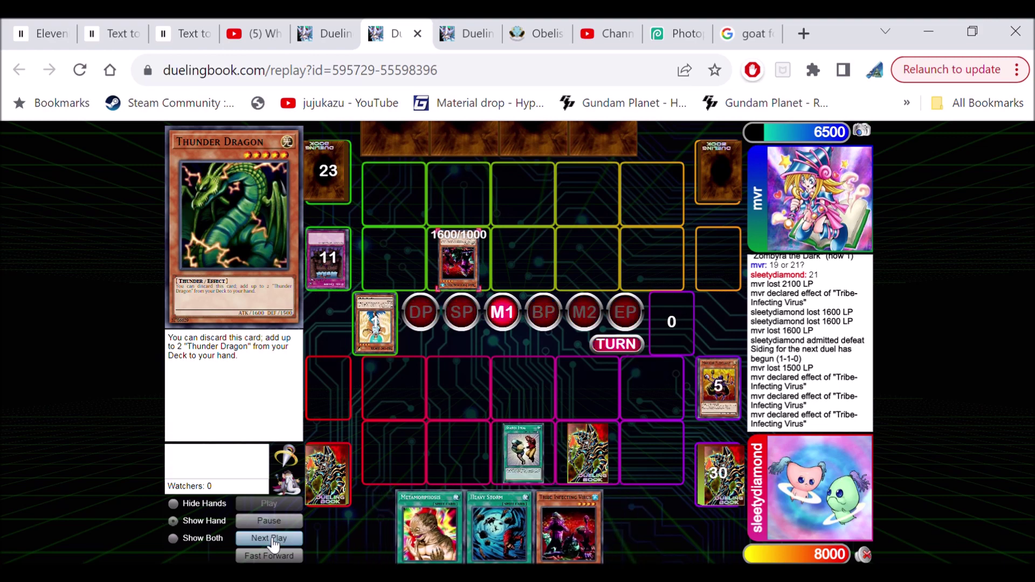
click(270, 539)
click(270, 539)
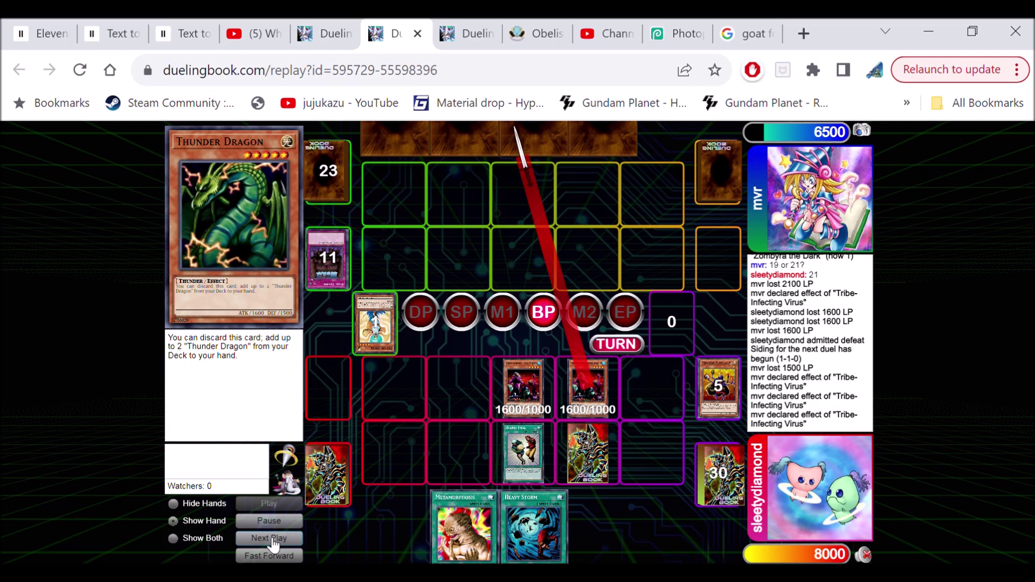
- Show two 1600 LP hits dropping mvr to 3300 and the Metamorphosis 1500/1250 fusion
click(270, 539)
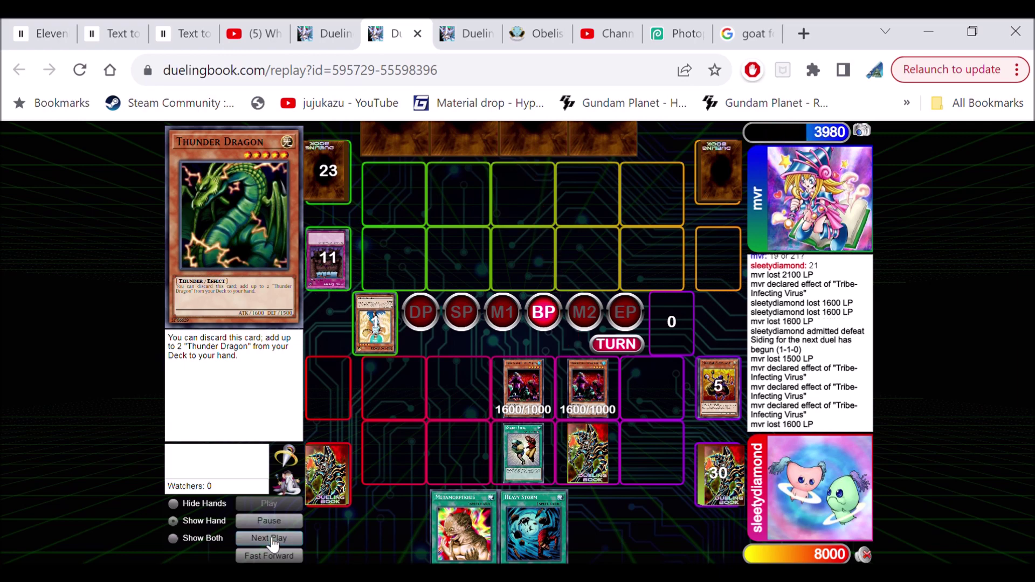
click(269, 538)
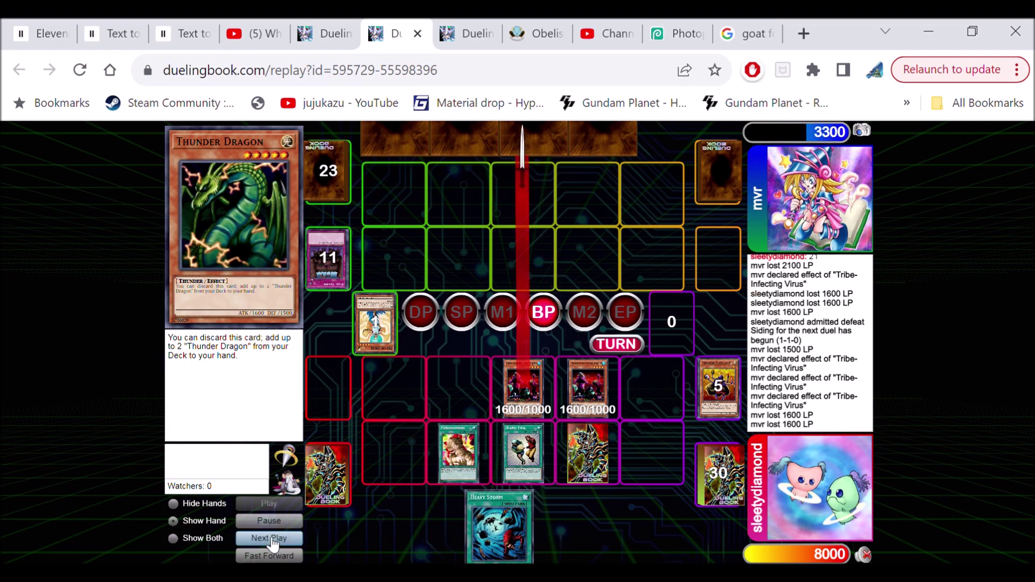
click(269, 538)
click(269, 539)
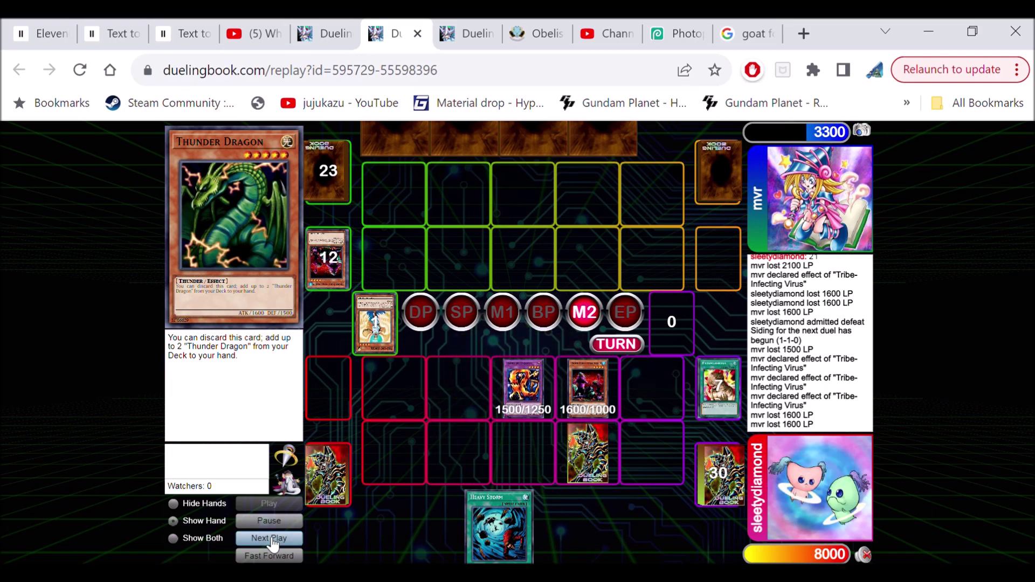
- Play the 1700/1200 attack destroying the 1500/1250, sleetydiamond's 200 LP loss to 7400, and the 1600/1000's destruction
click(278, 543)
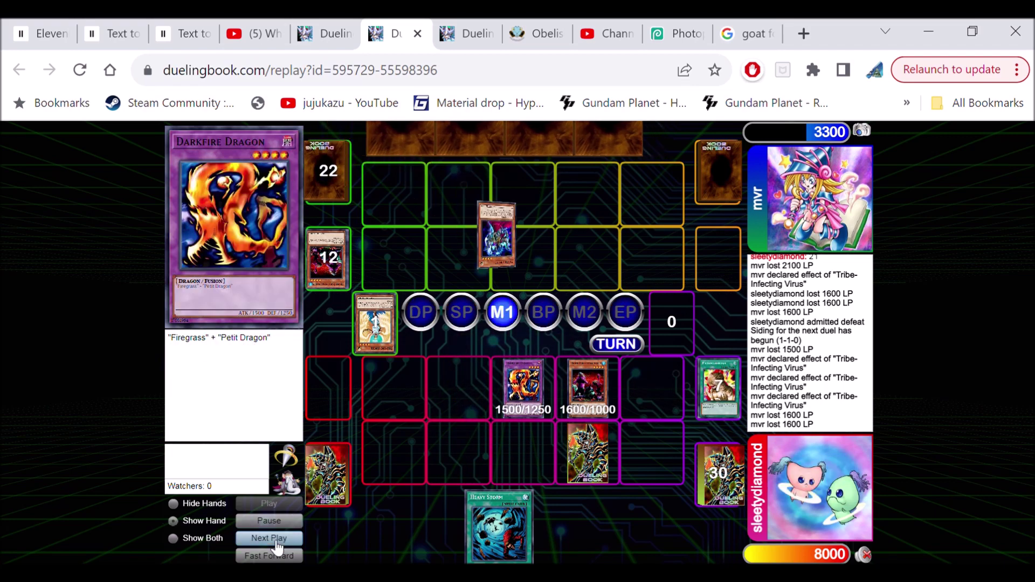
click(277, 542)
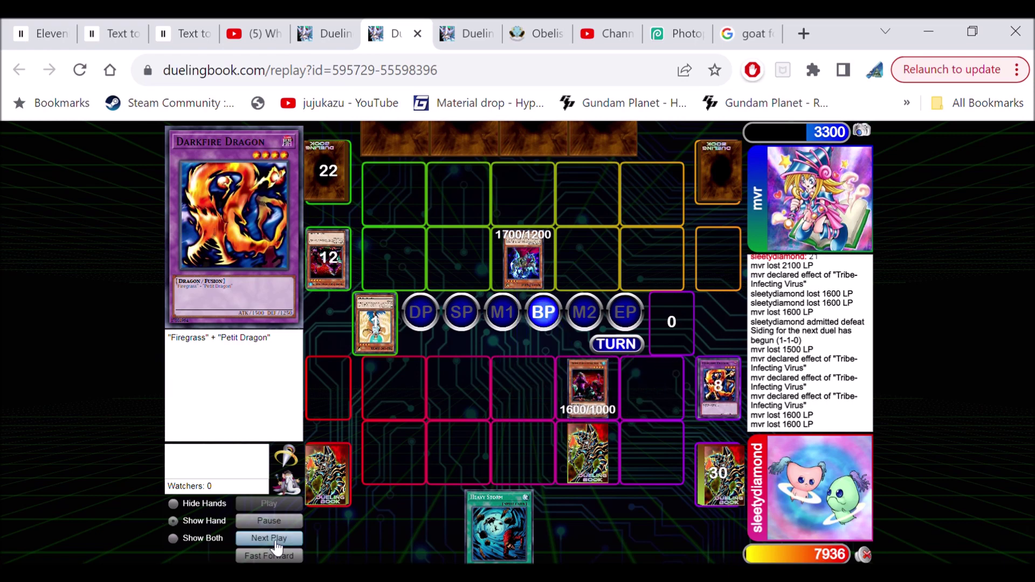
click(278, 544)
click(277, 544)
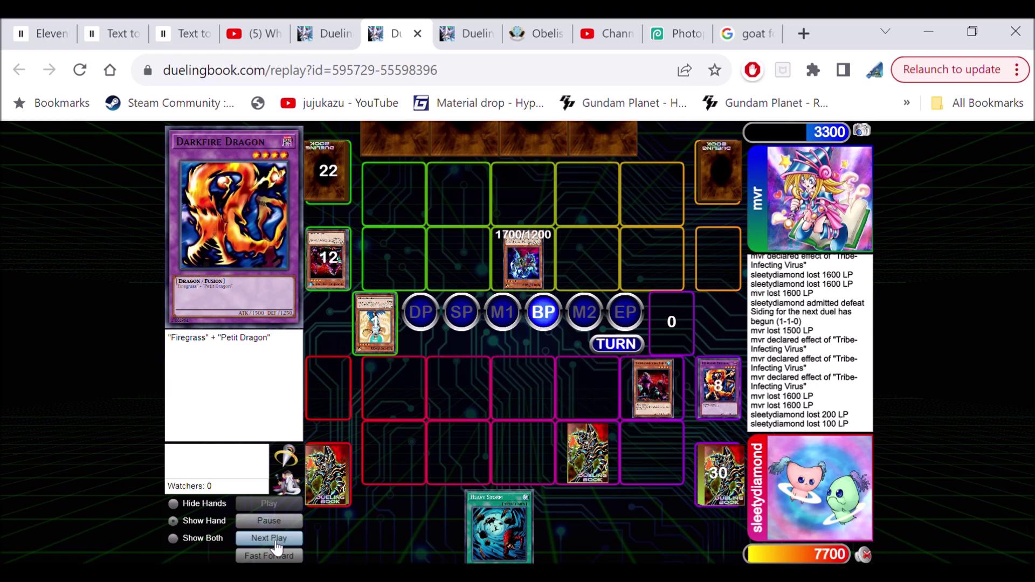
click(278, 544)
- Step from the Creature Swap draw through Spirit Reaper's attack and coin flip, leaving mvr at 1900
click(277, 544)
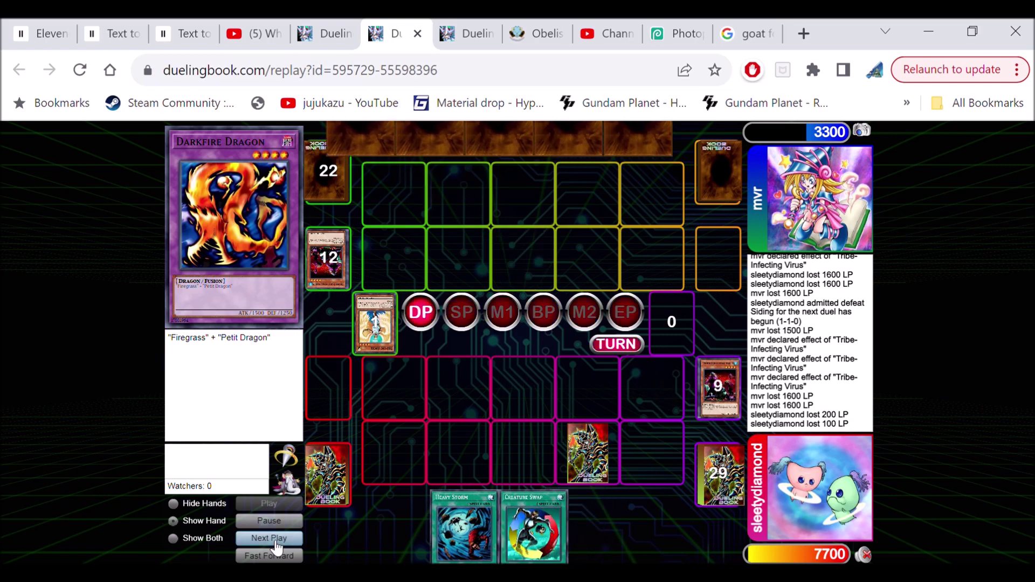
click(278, 544)
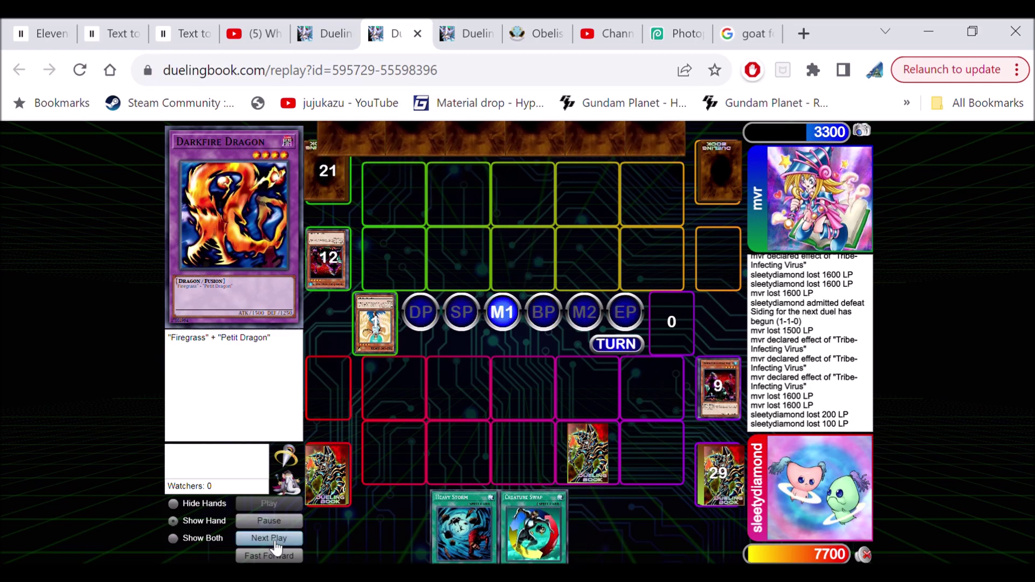
click(278, 543)
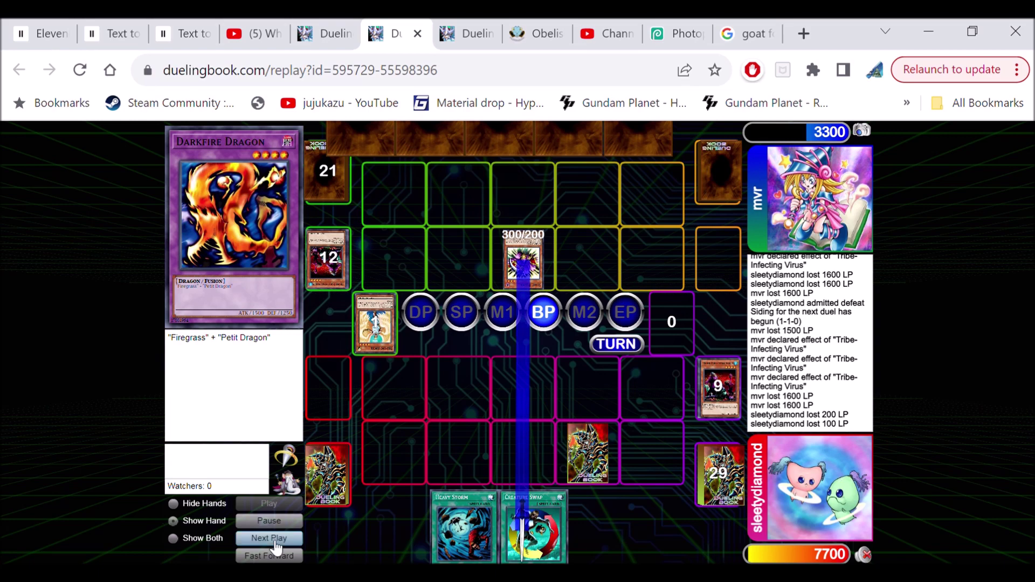
click(277, 543)
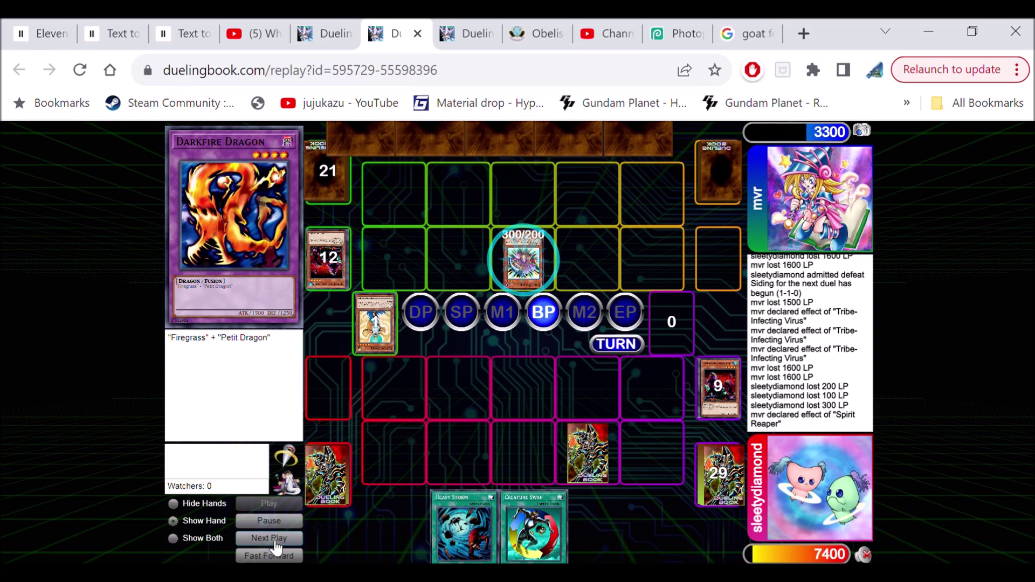
click(278, 544)
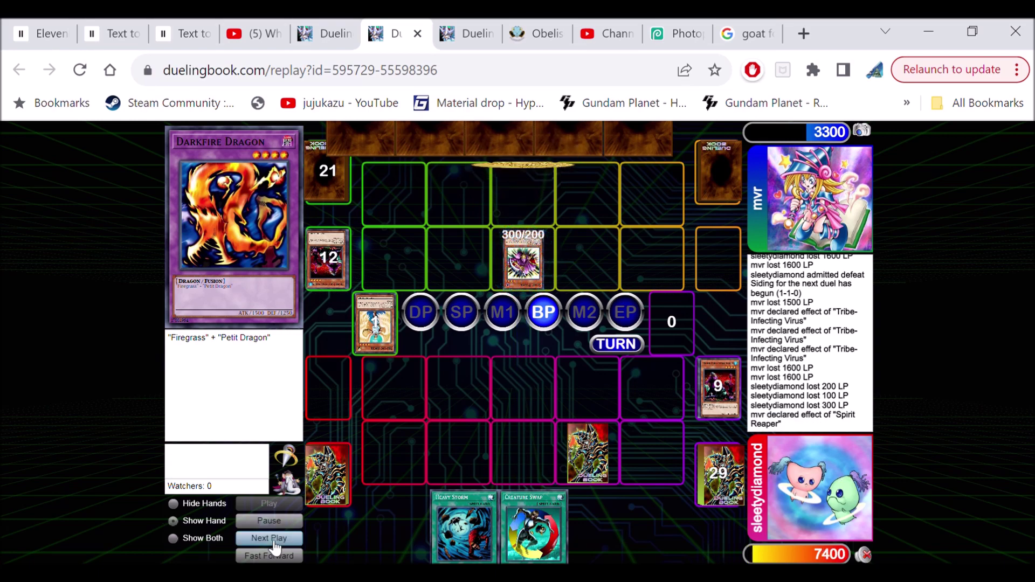
click(277, 544)
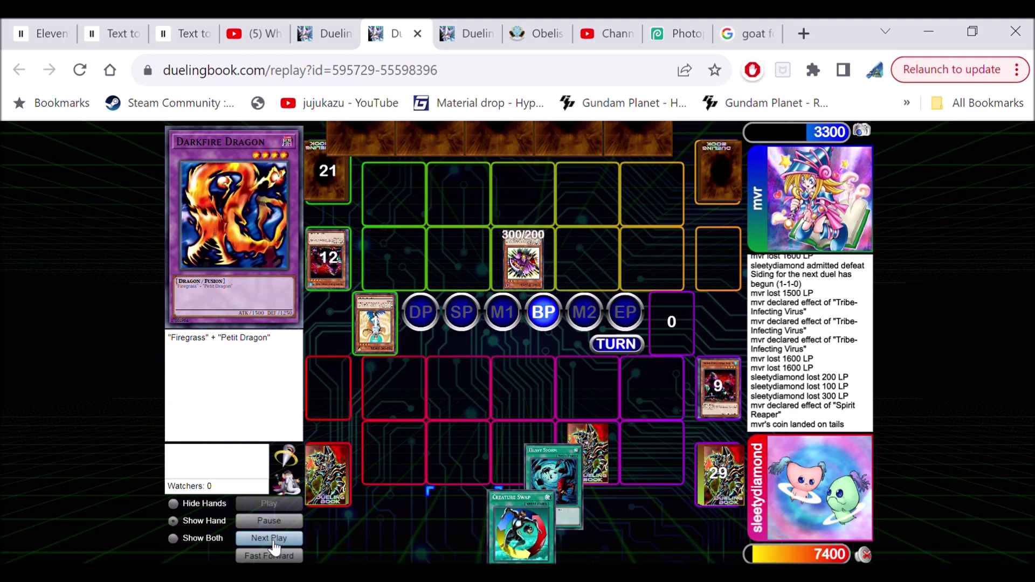
click(278, 543)
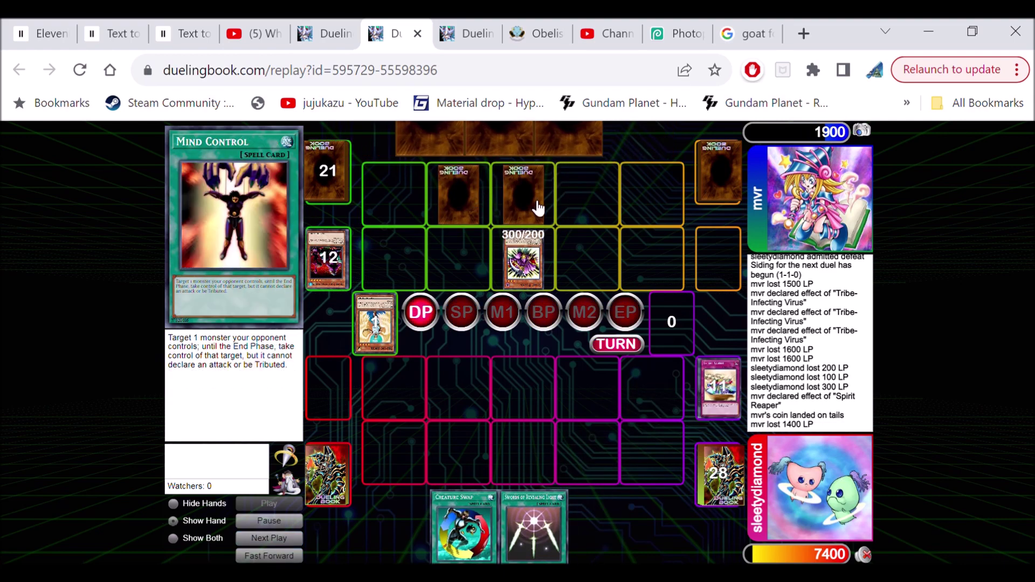
mouse_move(522, 260)
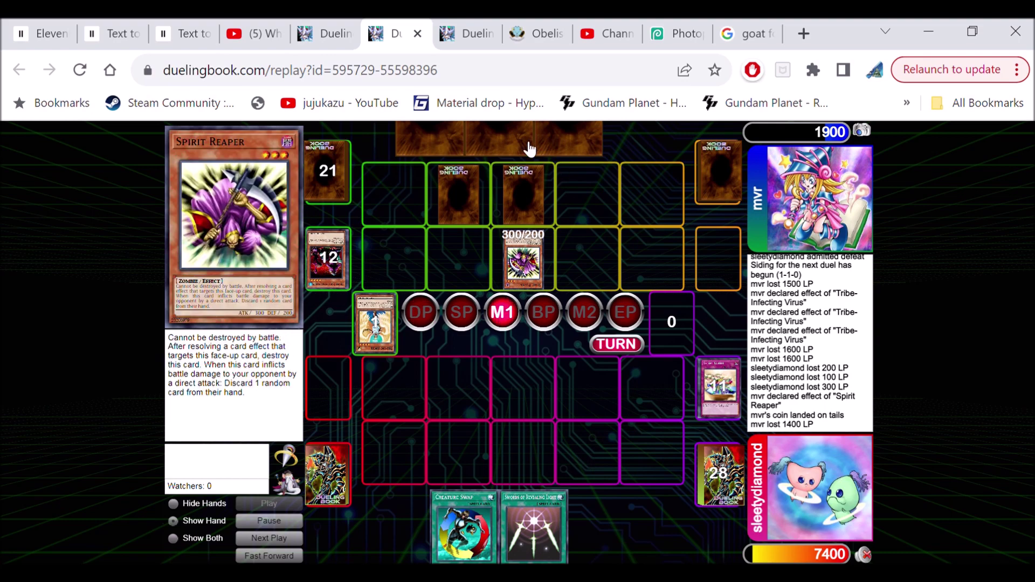
click(276, 538)
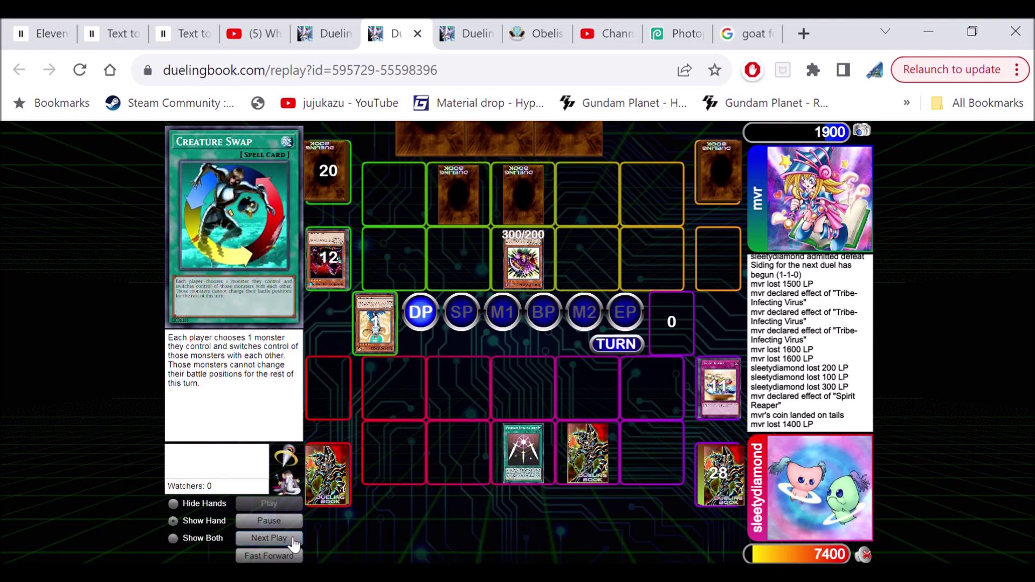
- Step through the turns until Swords of Revealing Light reaches its second counter
click(276, 539)
click(275, 539)
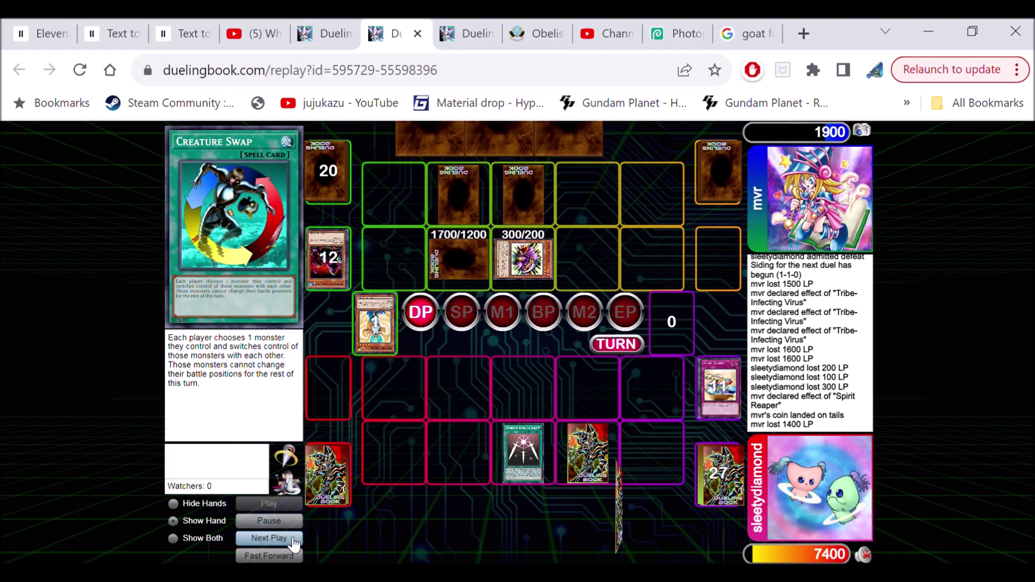
click(275, 539)
click(275, 538)
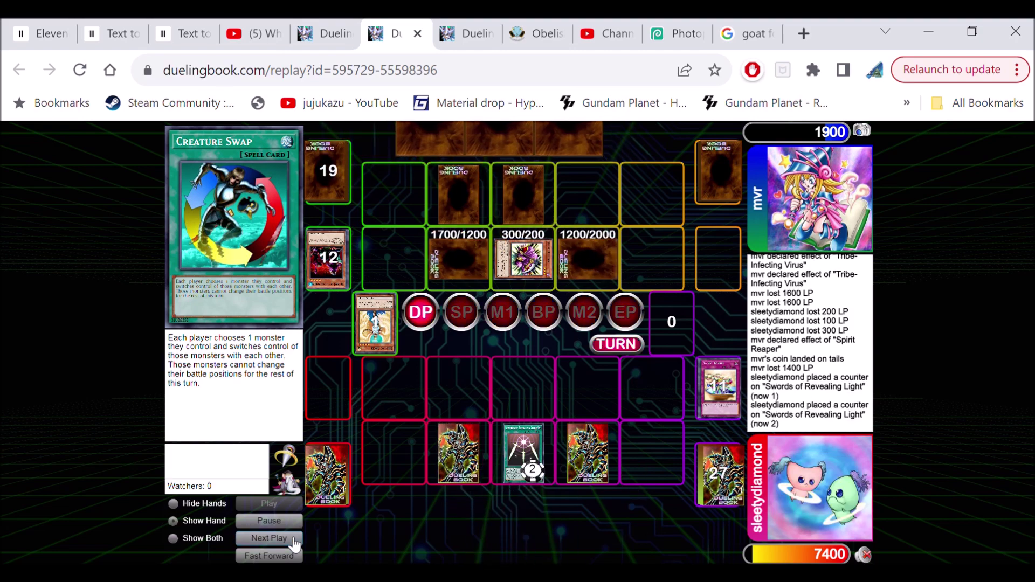
click(275, 539)
click(275, 539)
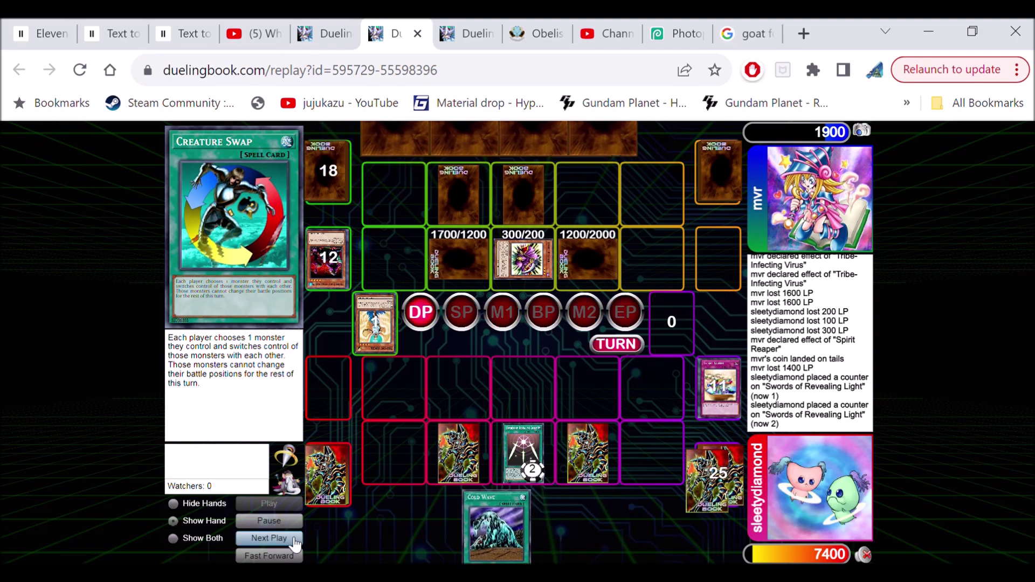
click(275, 539)
- Play Mystic Swordsman's attack and advance to the next turn's draw
click(275, 538)
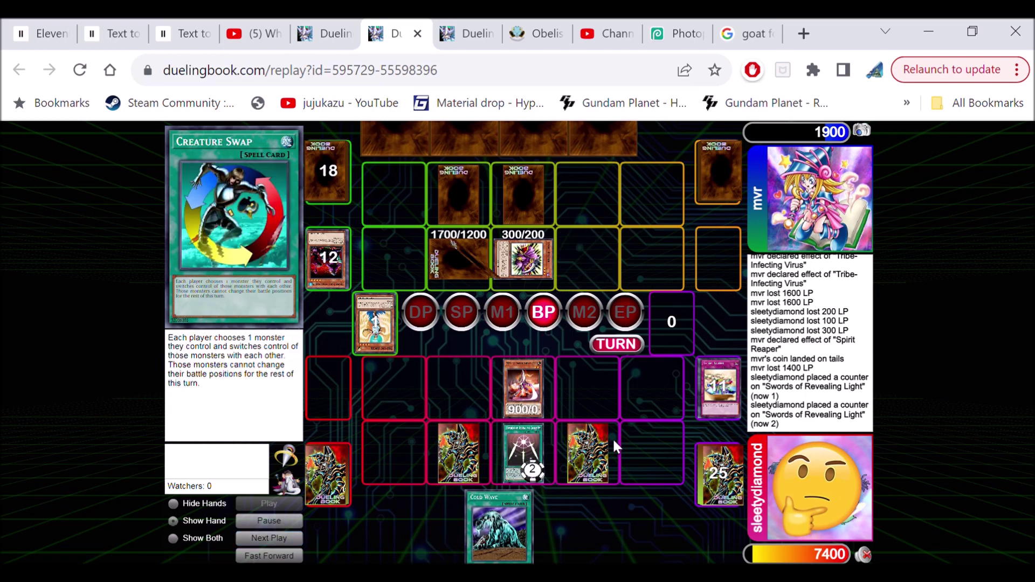
click(275, 538)
click(275, 539)
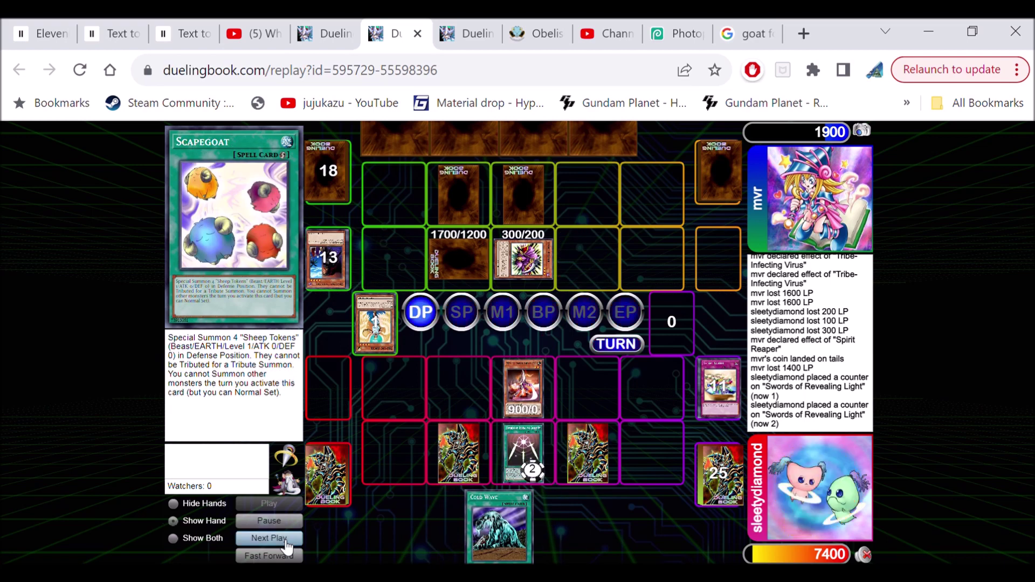
click(275, 540)
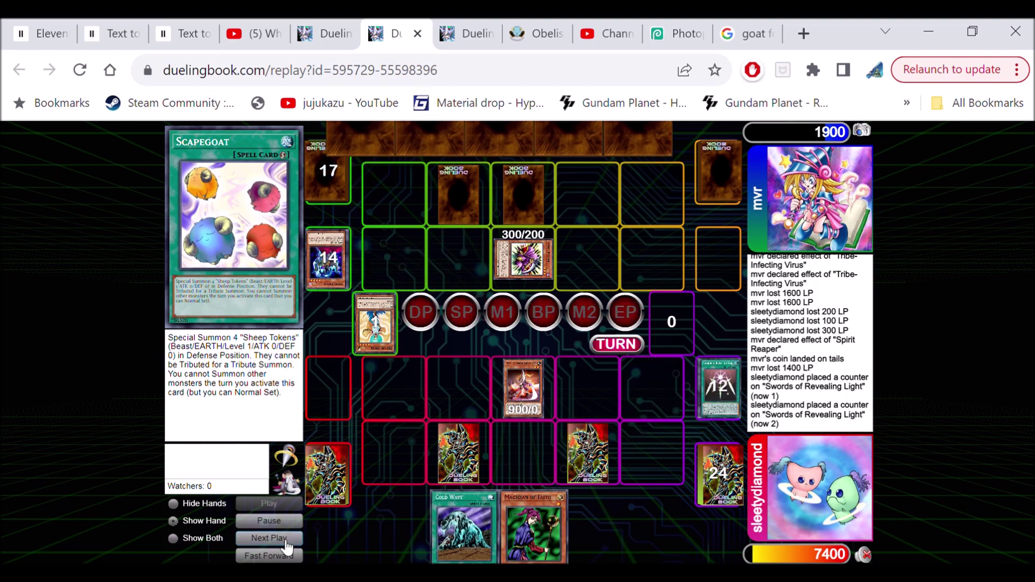
click(276, 539)
click(275, 539)
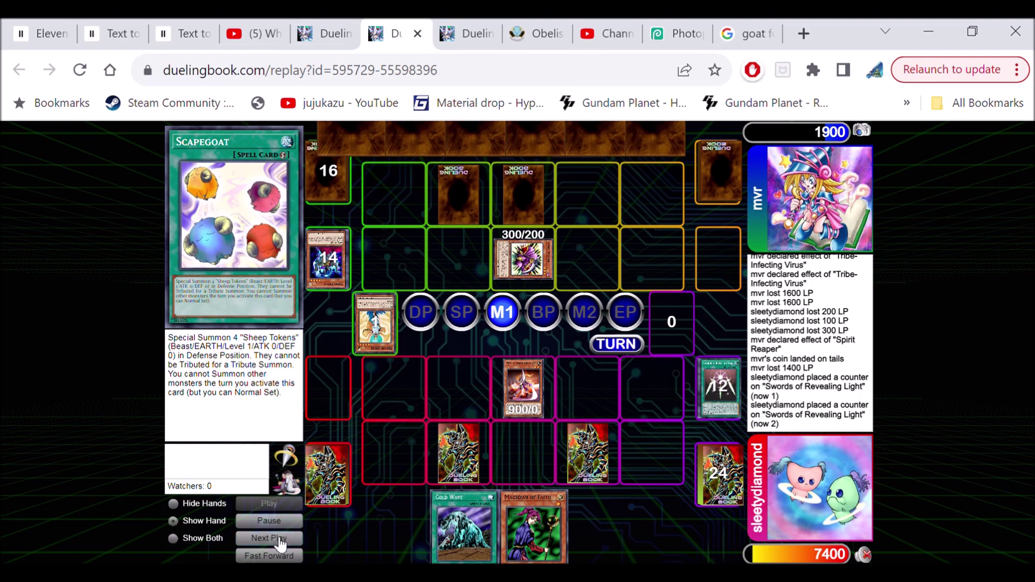
- Step through the next attack and plays until Graceful Charity is activated
click(275, 539)
click(275, 538)
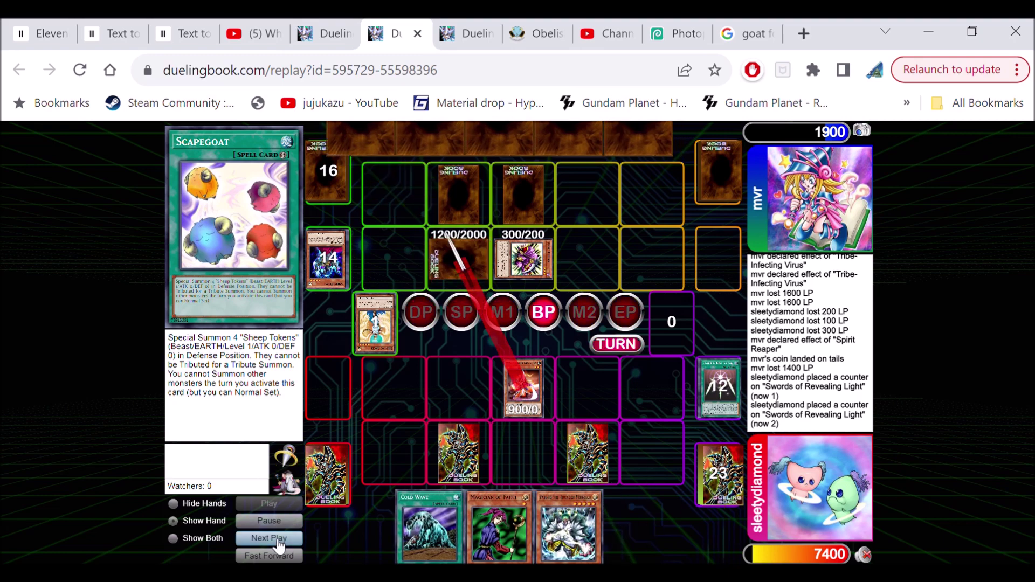
click(275, 539)
click(275, 539)
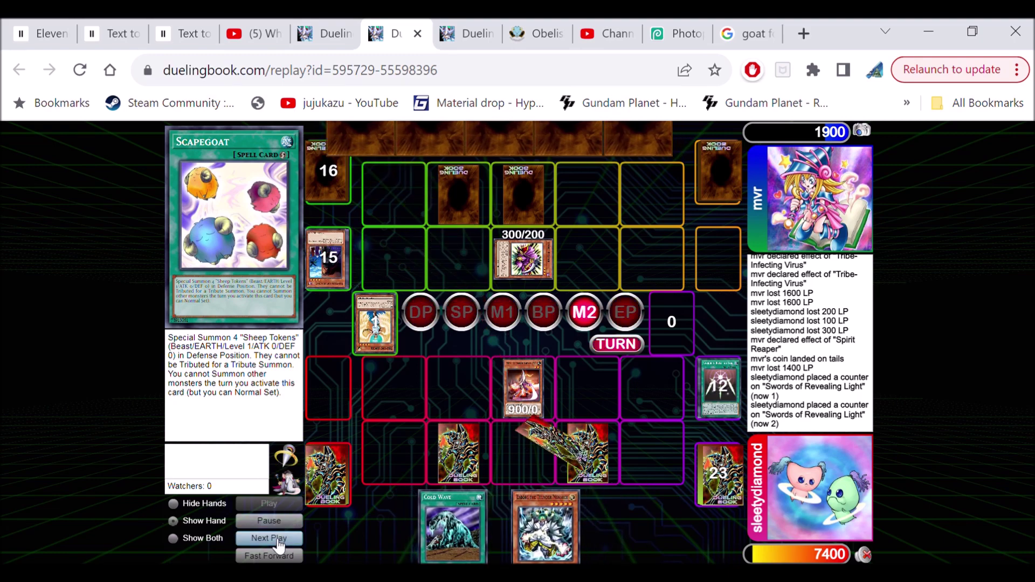
click(275, 539)
click(276, 538)
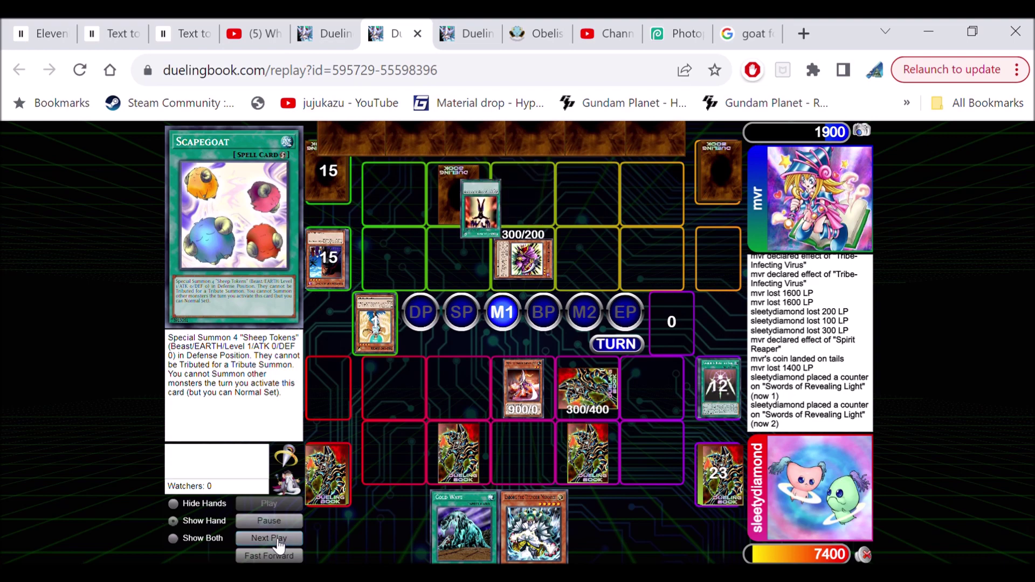
click(275, 540)
click(276, 539)
click(275, 538)
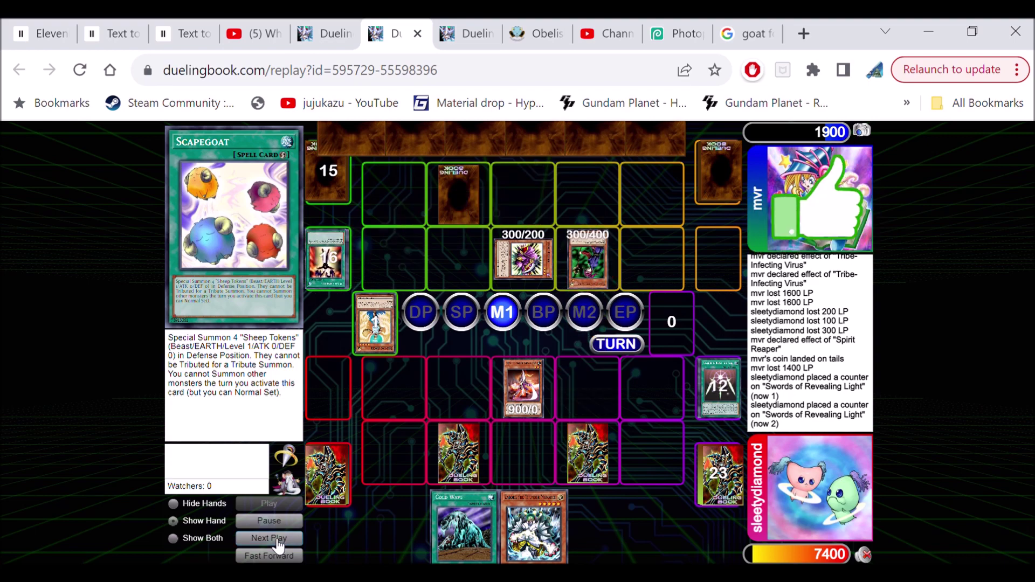
click(276, 539)
click(276, 539)
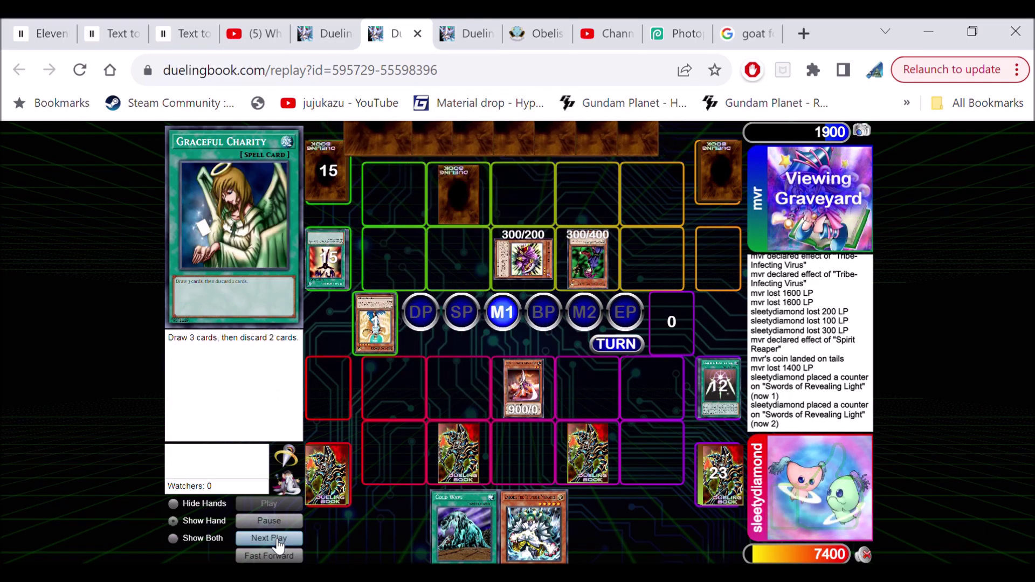
- Step the replay past Graceful Charity's discards and the two set back-row cards to Cold Wave
click(275, 540)
click(276, 539)
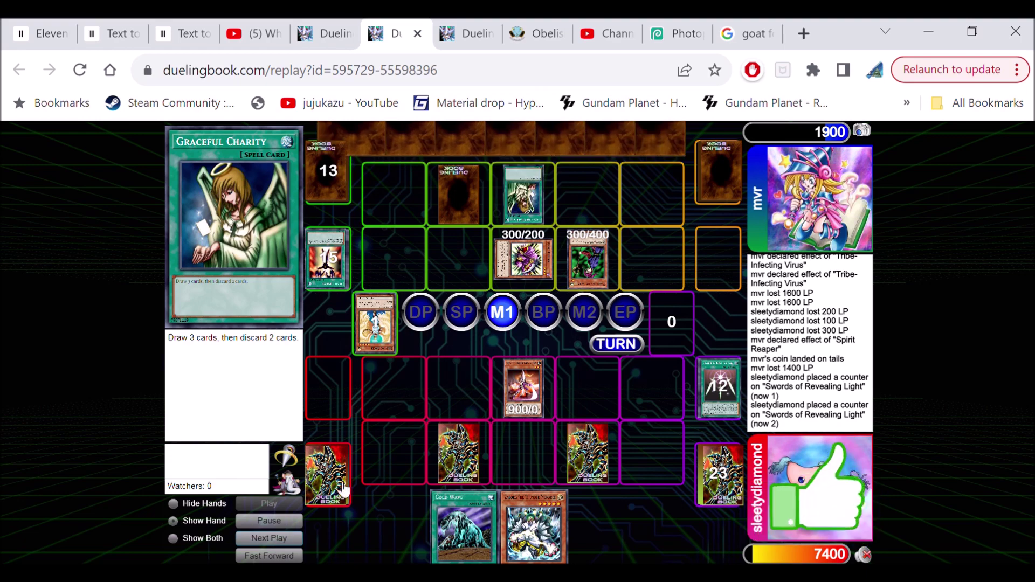
click(275, 539)
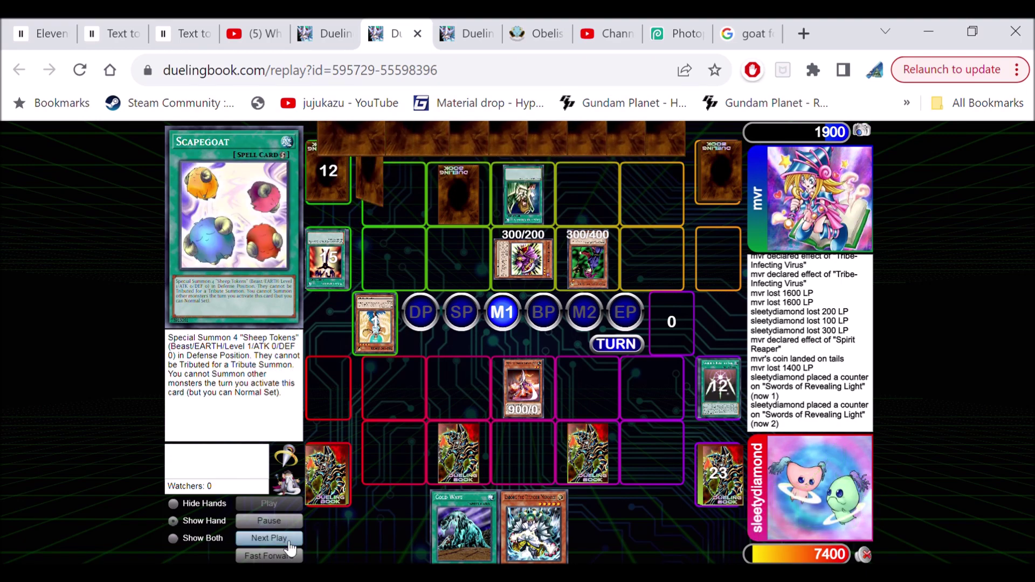
click(269, 538)
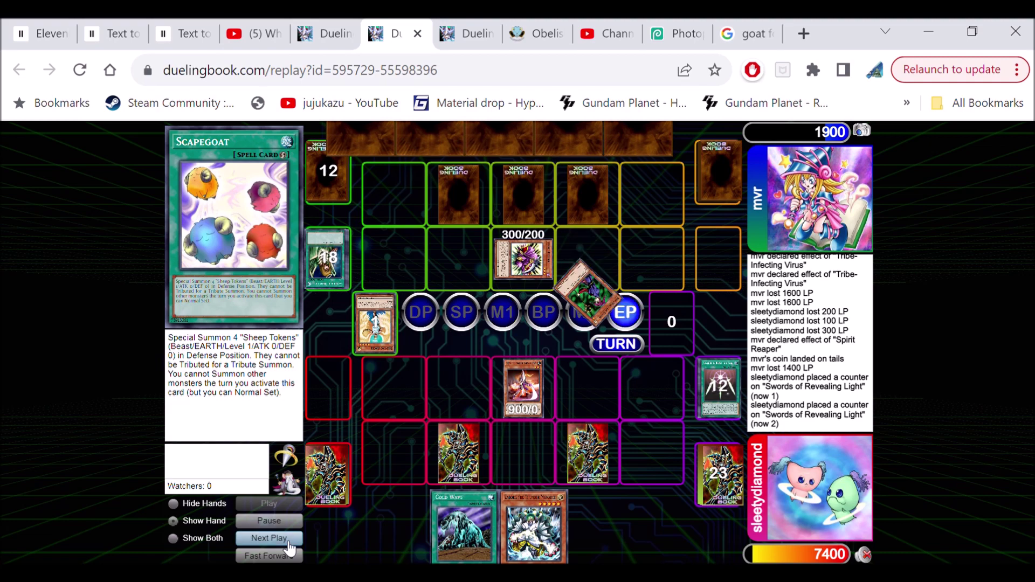
click(269, 539)
mouse_move(587, 194)
click(270, 539)
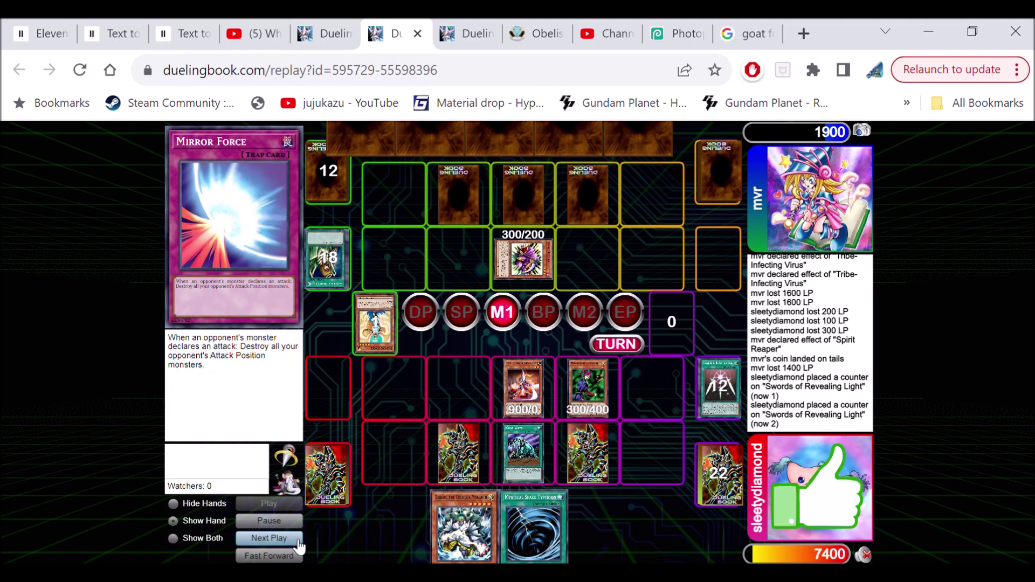
- Advance through Zaborg's summon and attack to mvr's concession, then dismiss the Duel Over notice
click(269, 538)
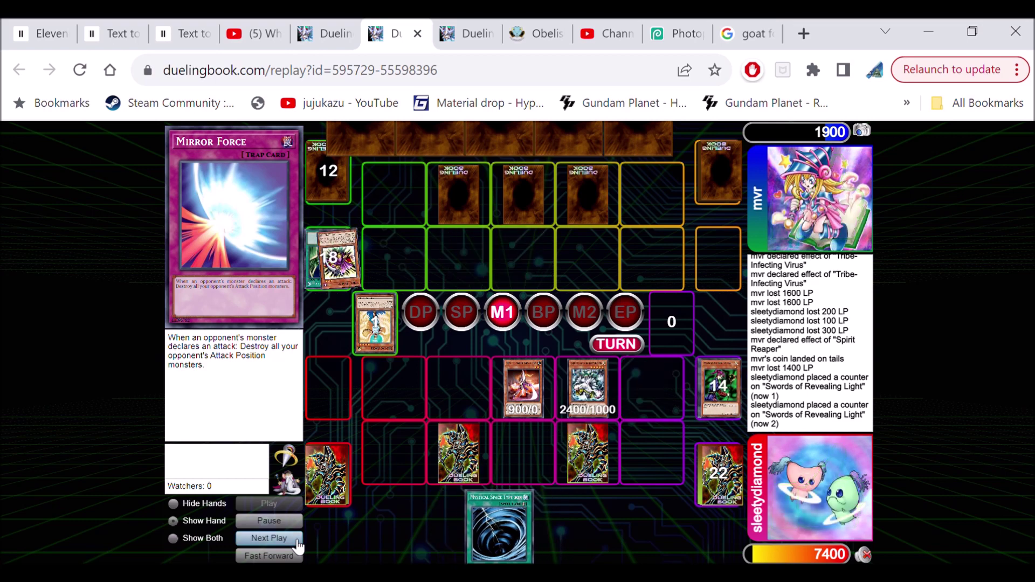
click(269, 540)
click(283, 539)
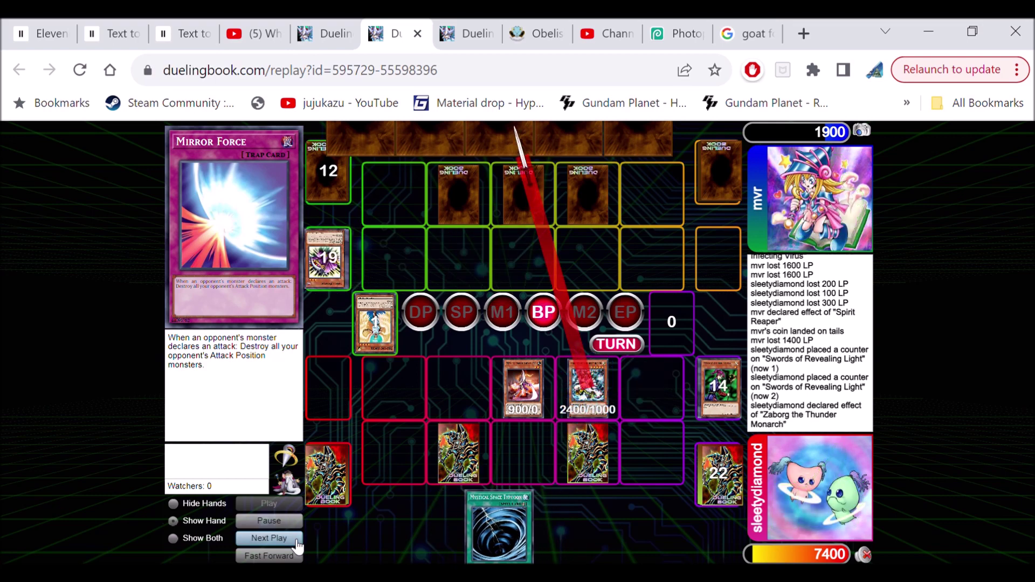
click(298, 544)
click(298, 545)
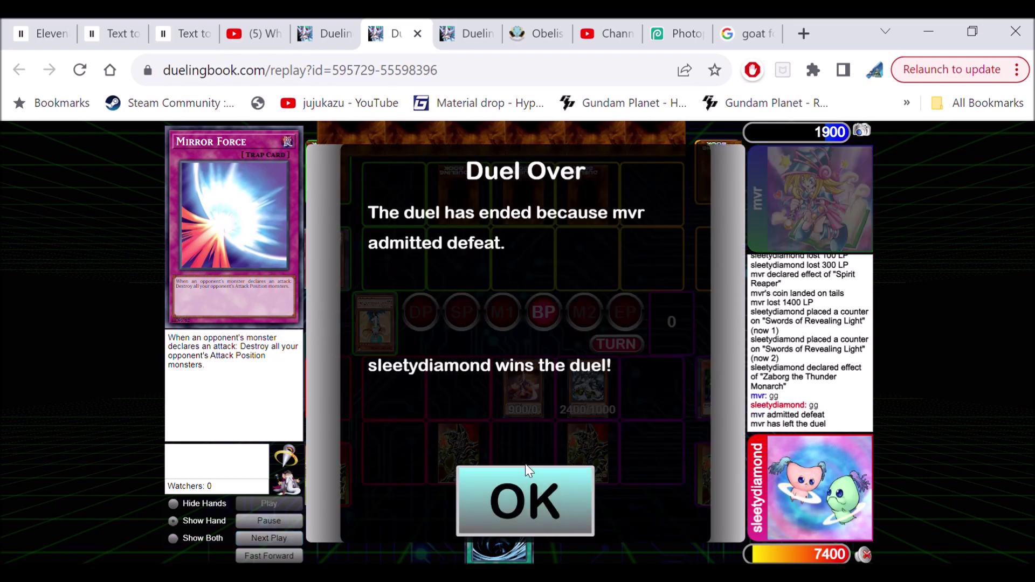
click(545, 490)
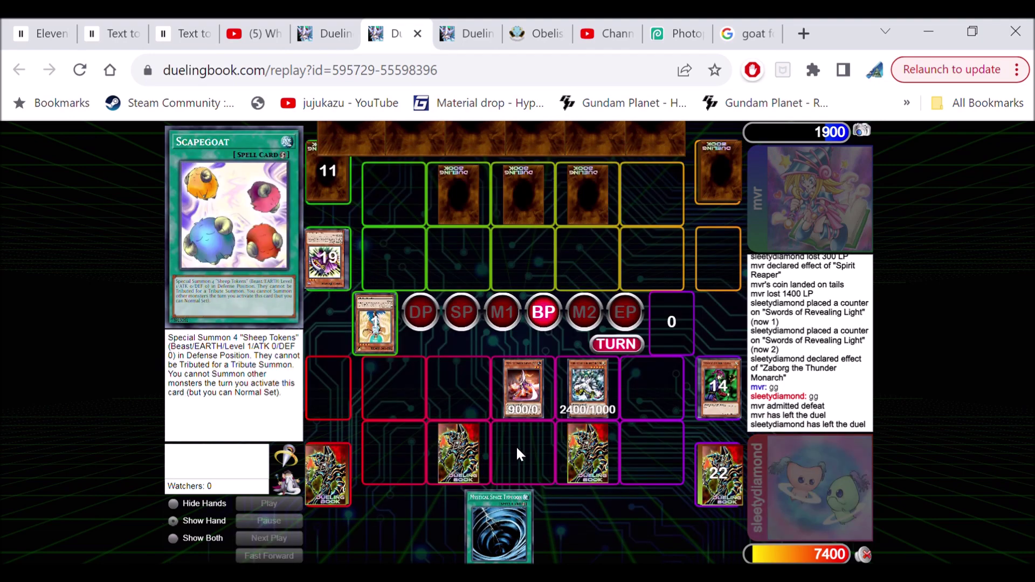